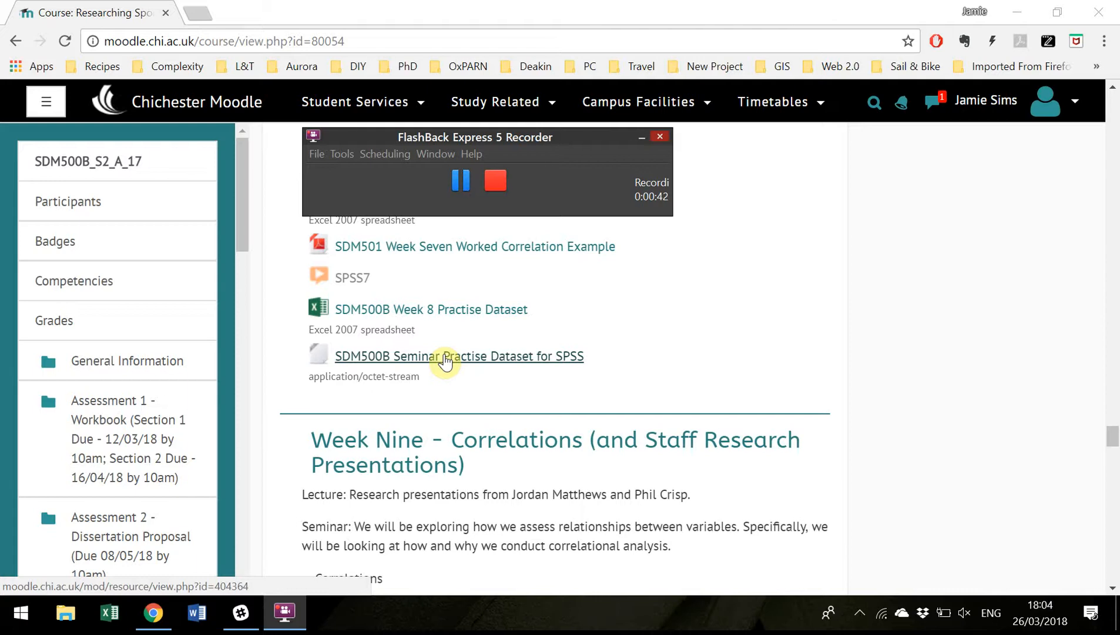
Download the SDM500B Seminar Practise Dataset for SPSS from the Moodle course page and open it in SPSS.
left_click(444, 360)
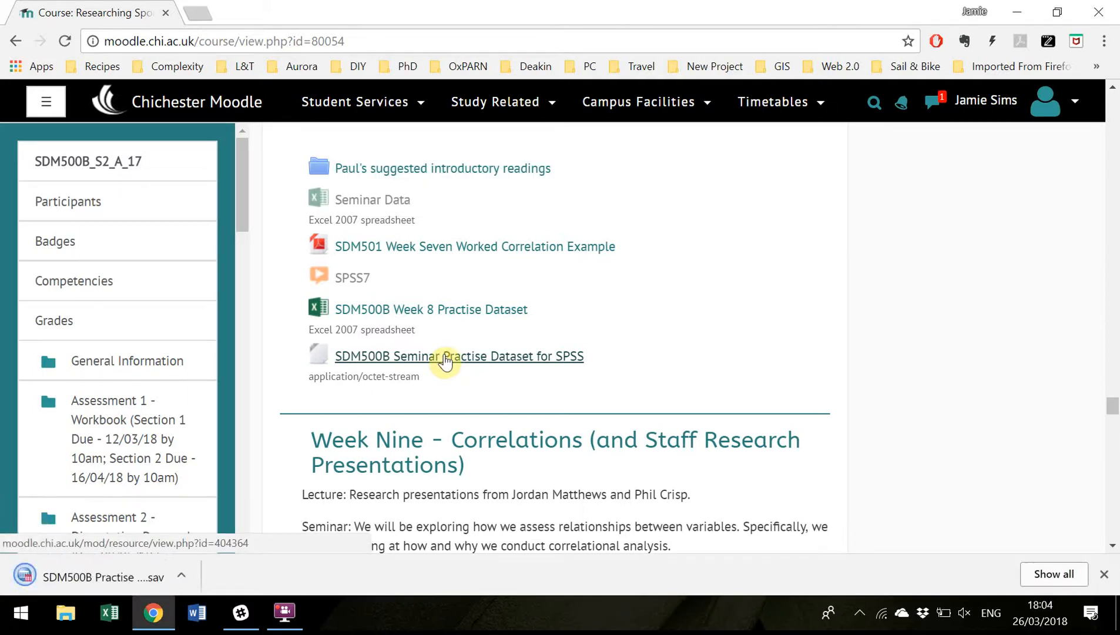
left_click(66, 577)
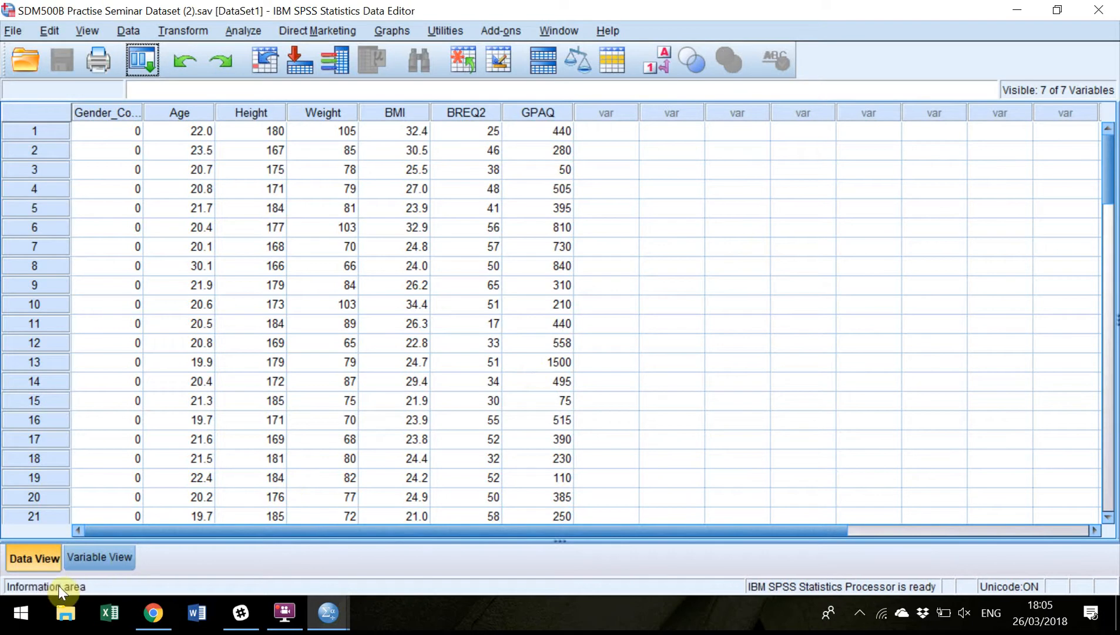
Examine the dataset's variable definitions and look through its data rows down to the last case.
left_click(116, 556)
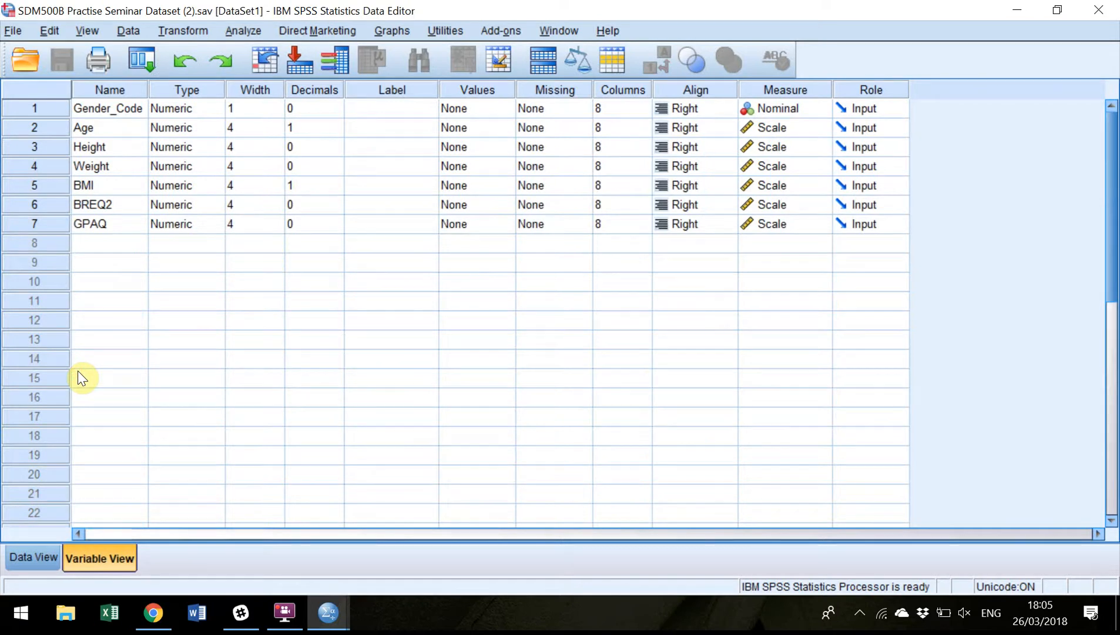
left_click(36, 555)
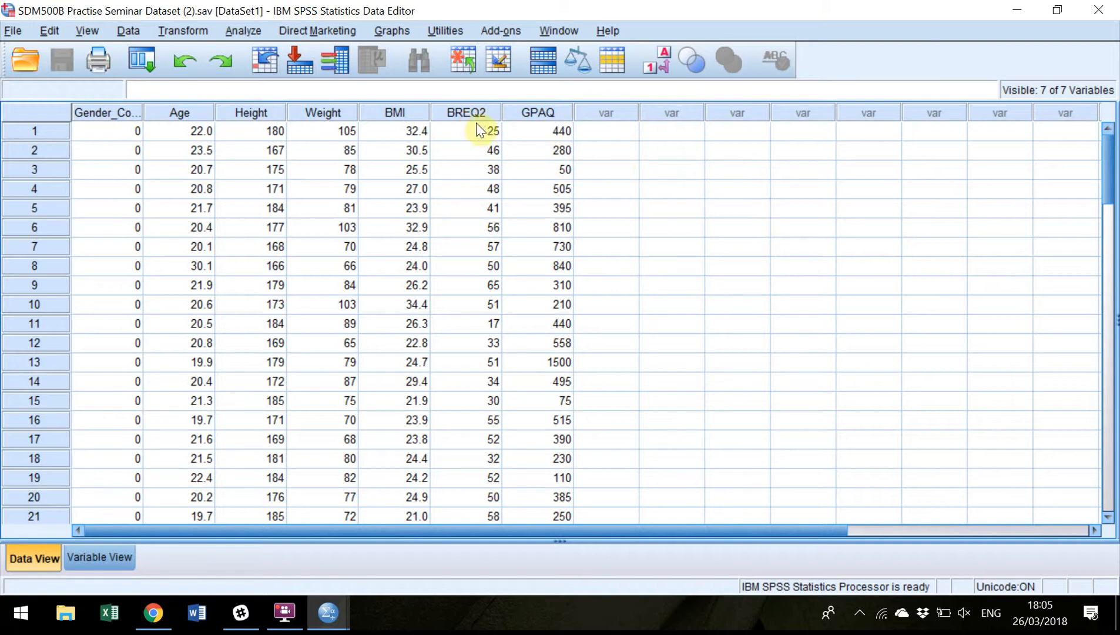
left_click_drag(1110, 192, 1112, 399)
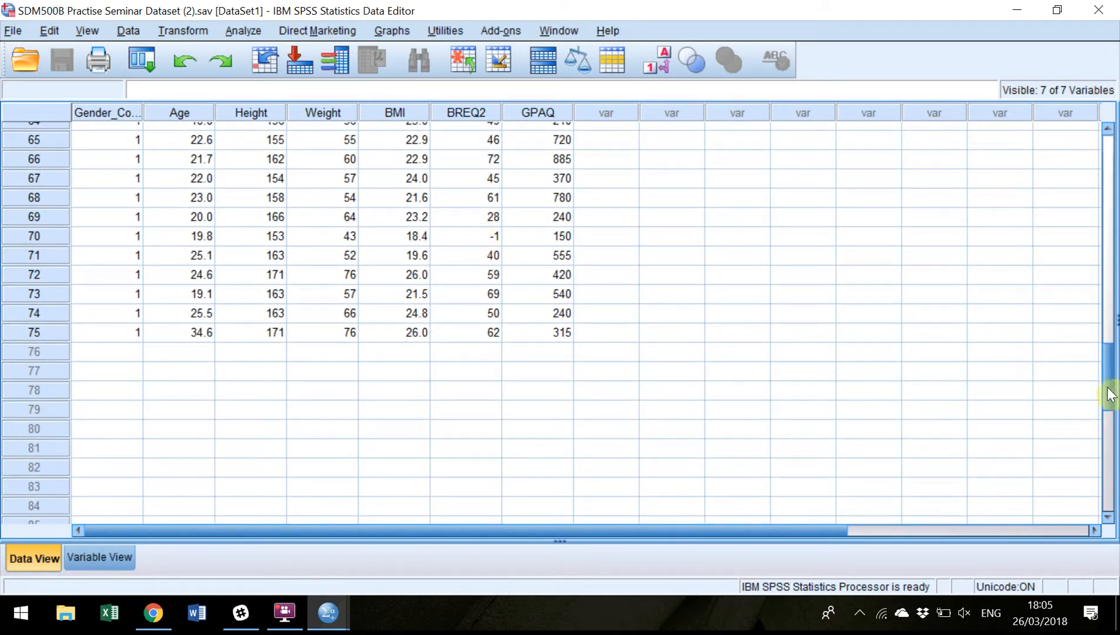
left_click_drag(1107, 386, 1067, 154)
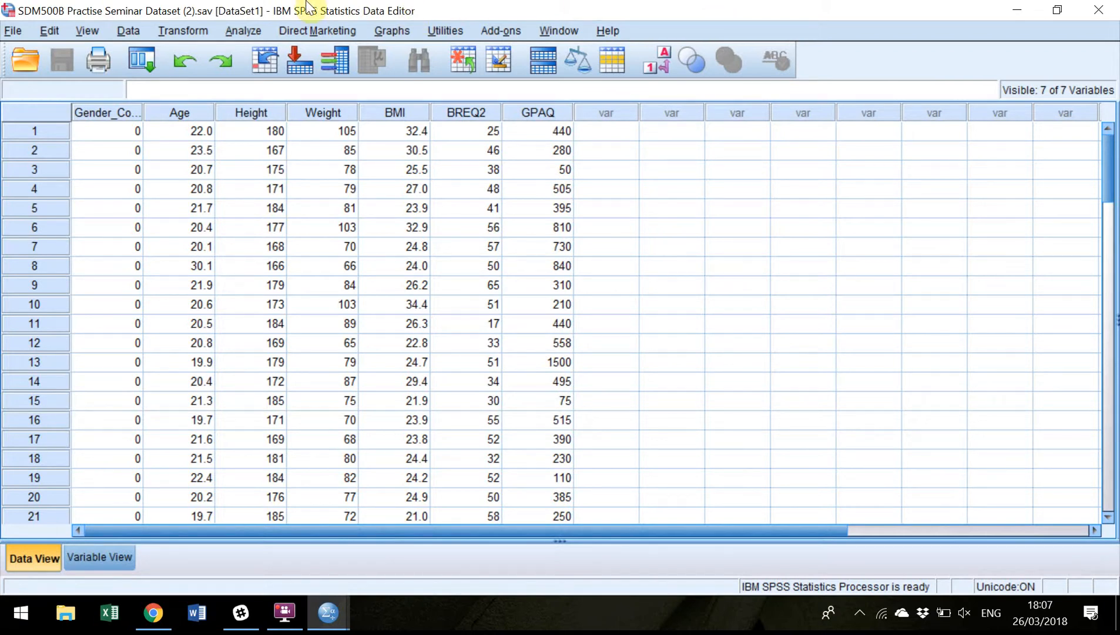
Start a Frequencies analysis with BMI and BREQ2 as the variables.
left_click(241, 30)
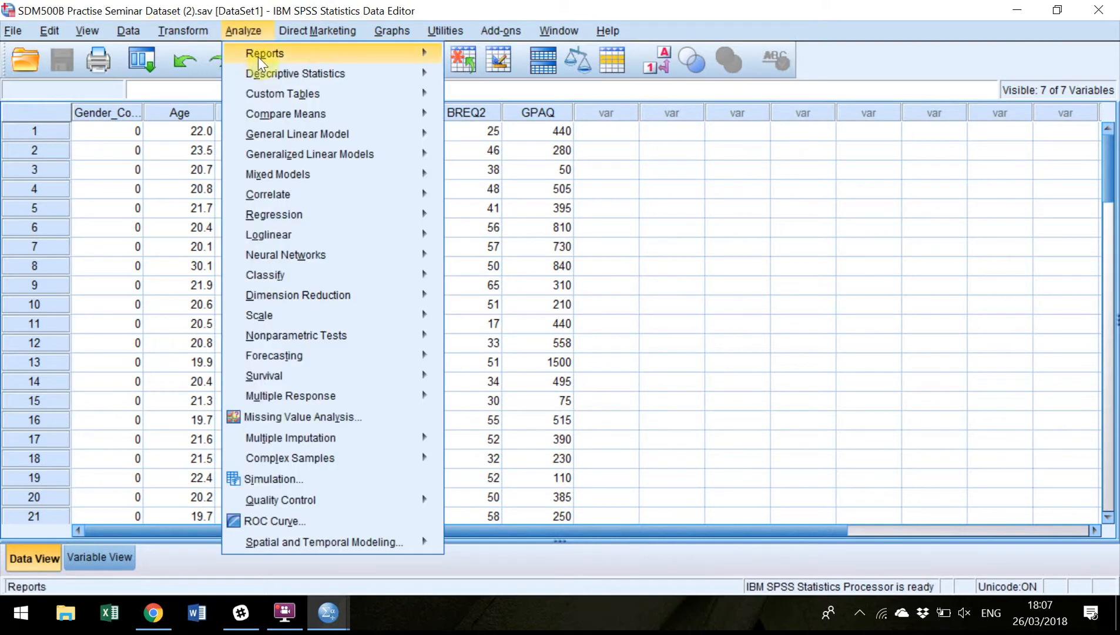
mouse_move(318, 76)
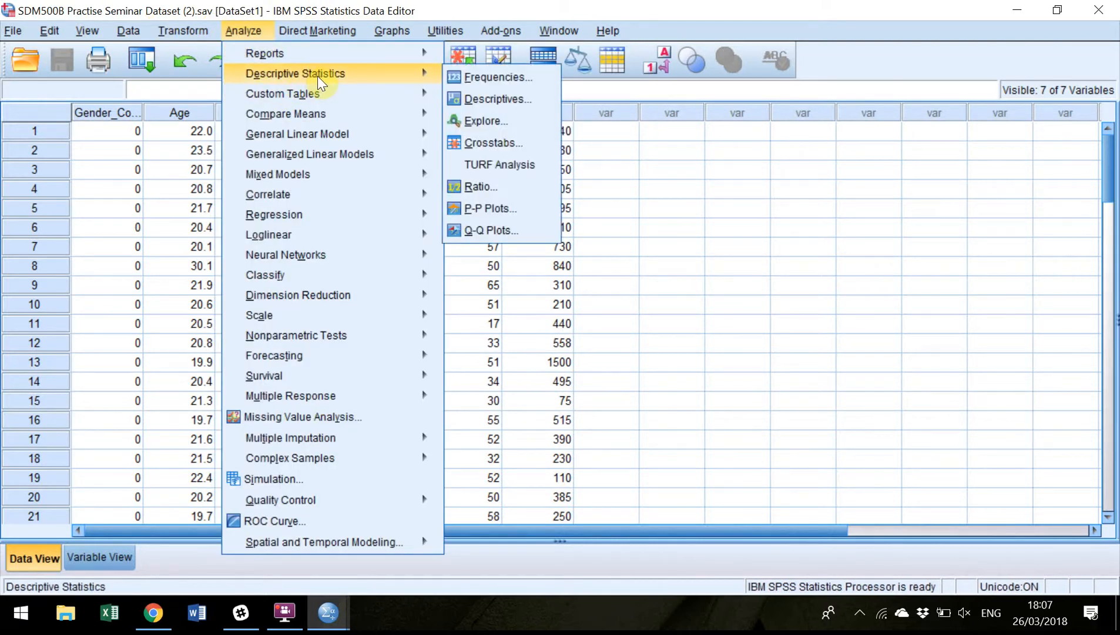
left_click(500, 77)
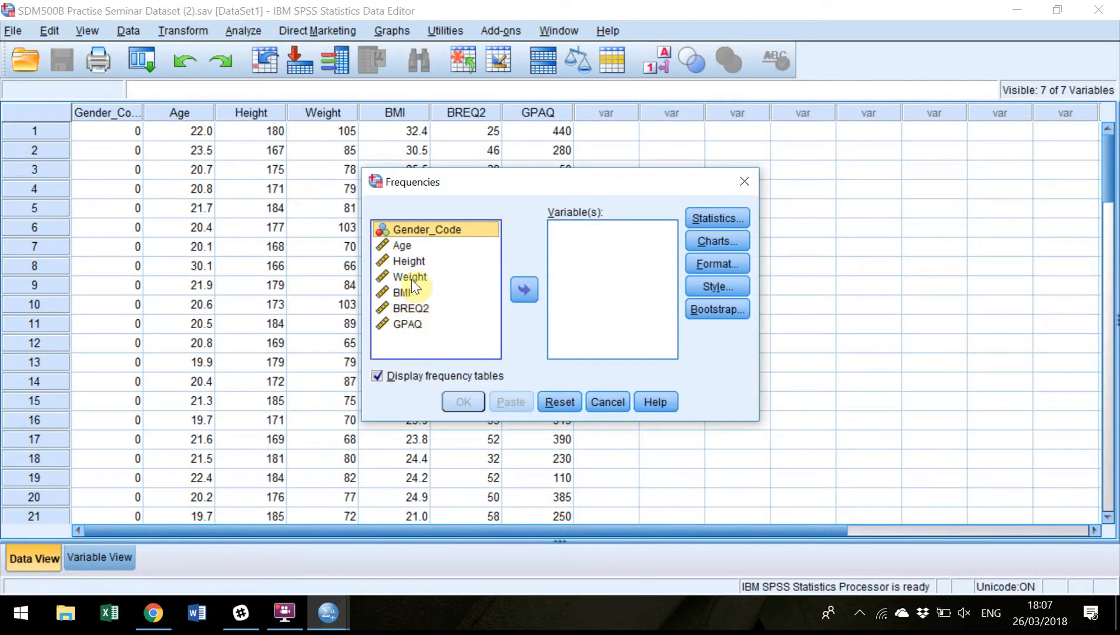
left_click(524, 290)
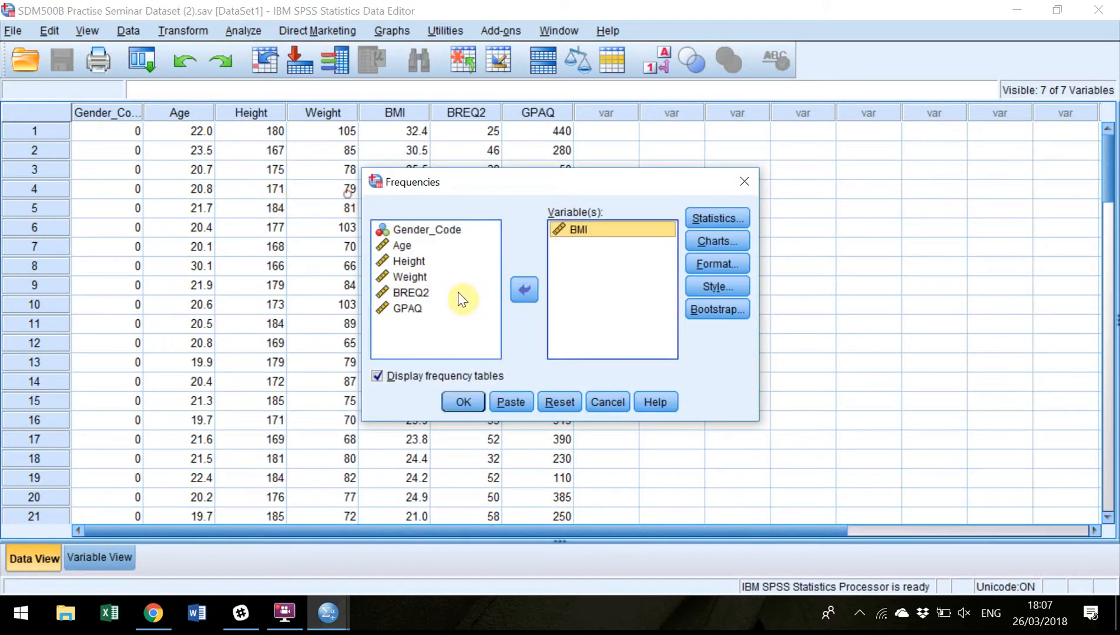
left_click(411, 292)
left_click(524, 289)
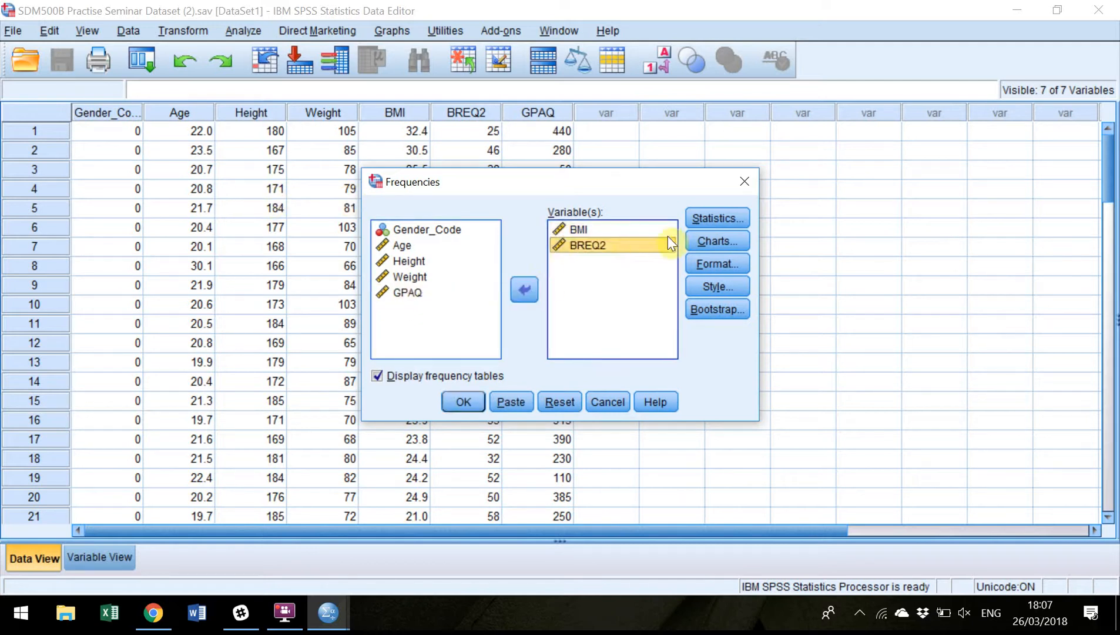
Include the mean, median, skewness, kurtosis, minimum, maximum and standard deviation in the Frequencies statistics.
left_click(718, 218)
left_click(608, 184)
left_click(604, 205)
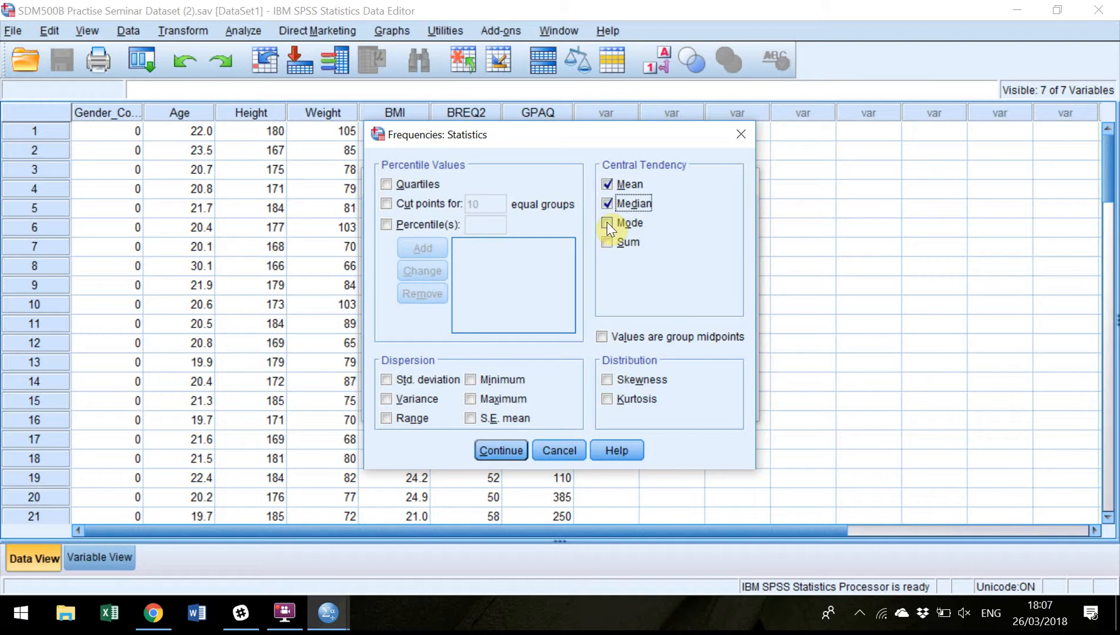
left_click(607, 379)
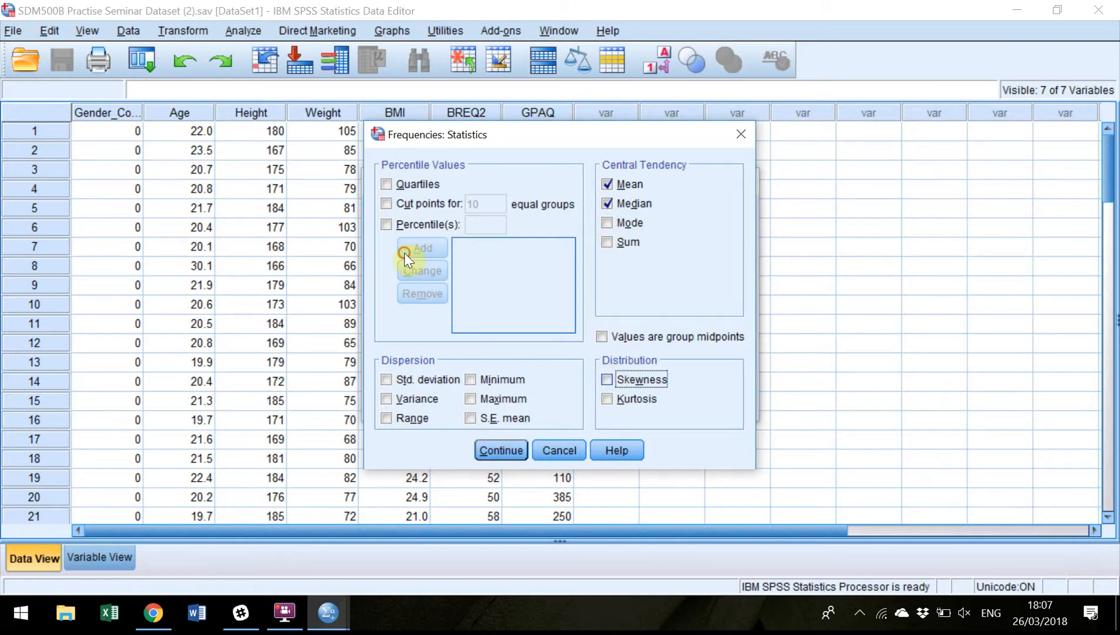
left_click(608, 400)
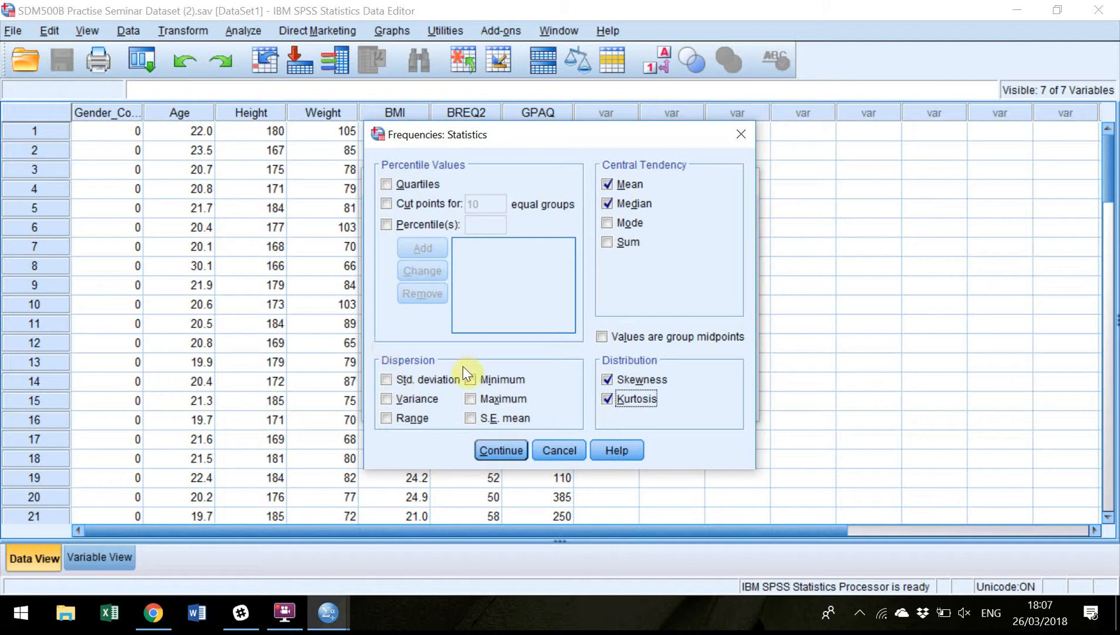
left_click(470, 379)
left_click(471, 399)
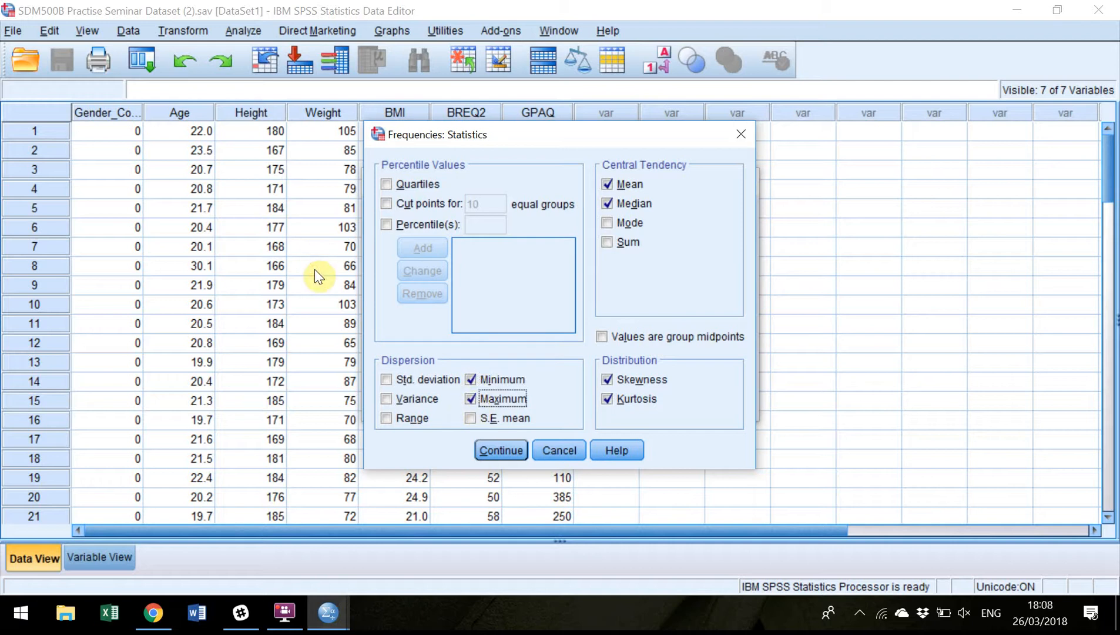
left_click(386, 379)
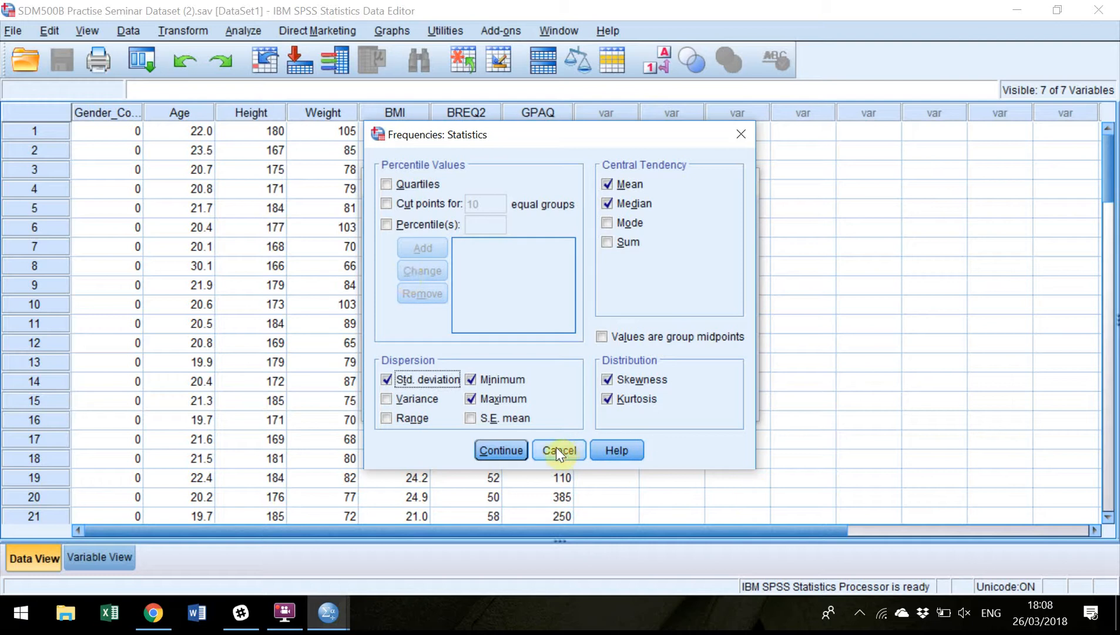
left_click(510, 451)
Run the Frequencies analysis with histograms showing the normal curve and without frequency tables.
left_click(720, 235)
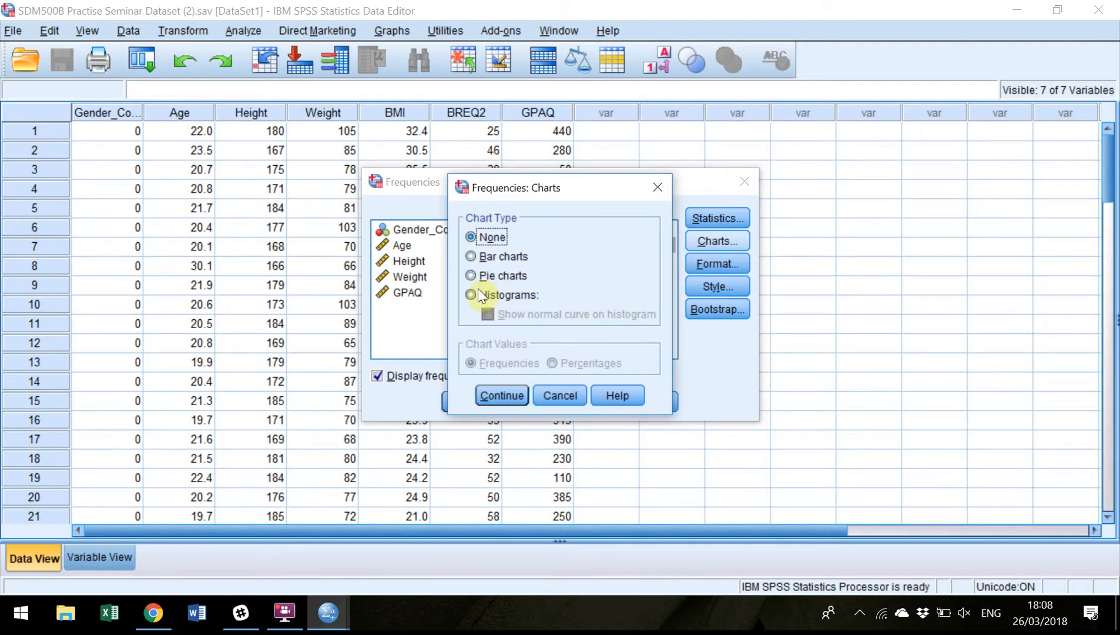
left_click(471, 294)
left_click(489, 314)
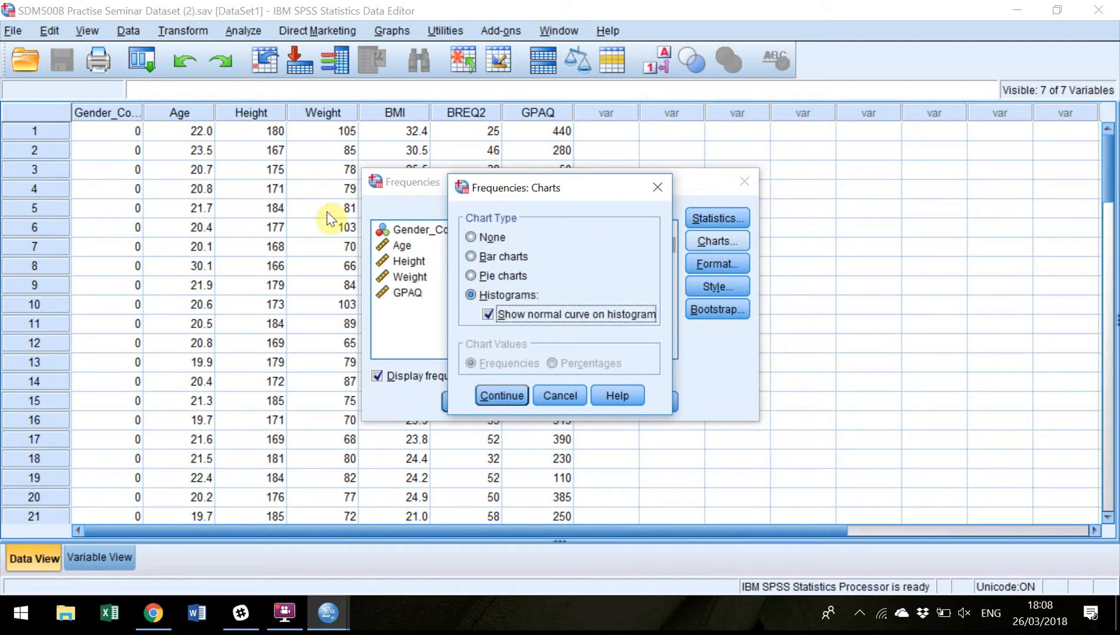
left_click(501, 395)
left_click(378, 377)
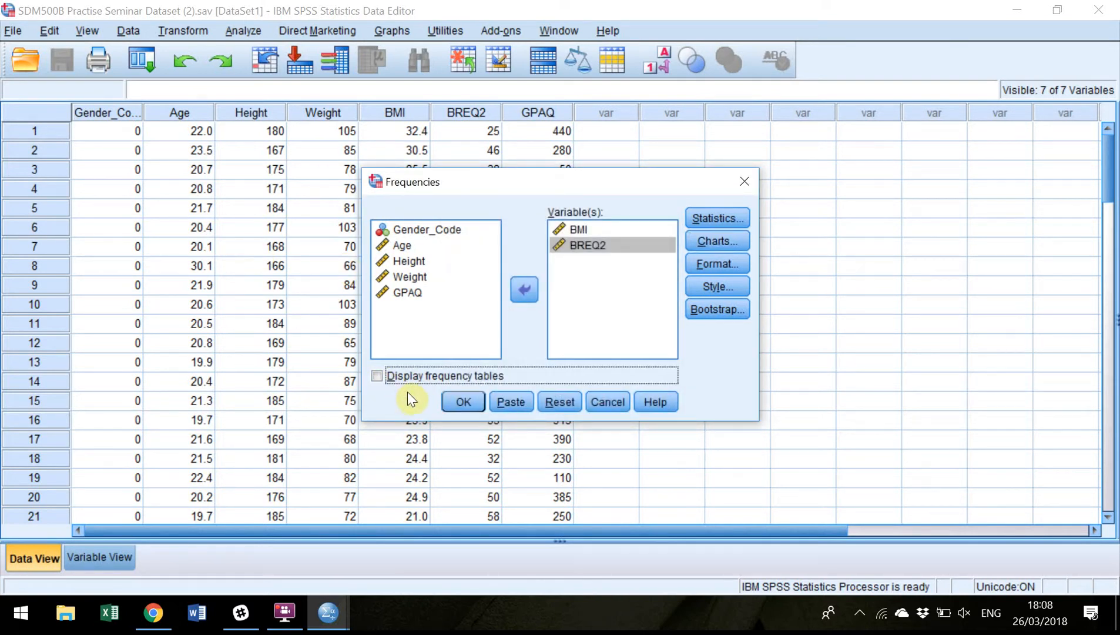
left_click(463, 401)
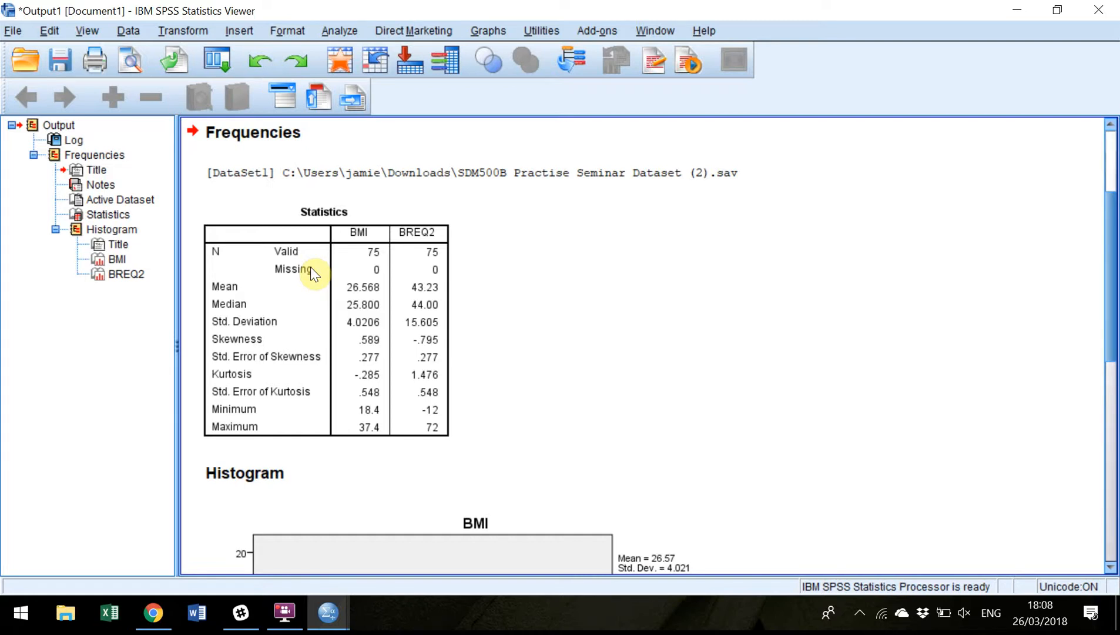
Examine the statistics table and compare the BMI and BREQ2 histograms with their normal curves, checking skewness, kurtosis and possible outliers.
left_click(311, 267)
left_click(353, 426)
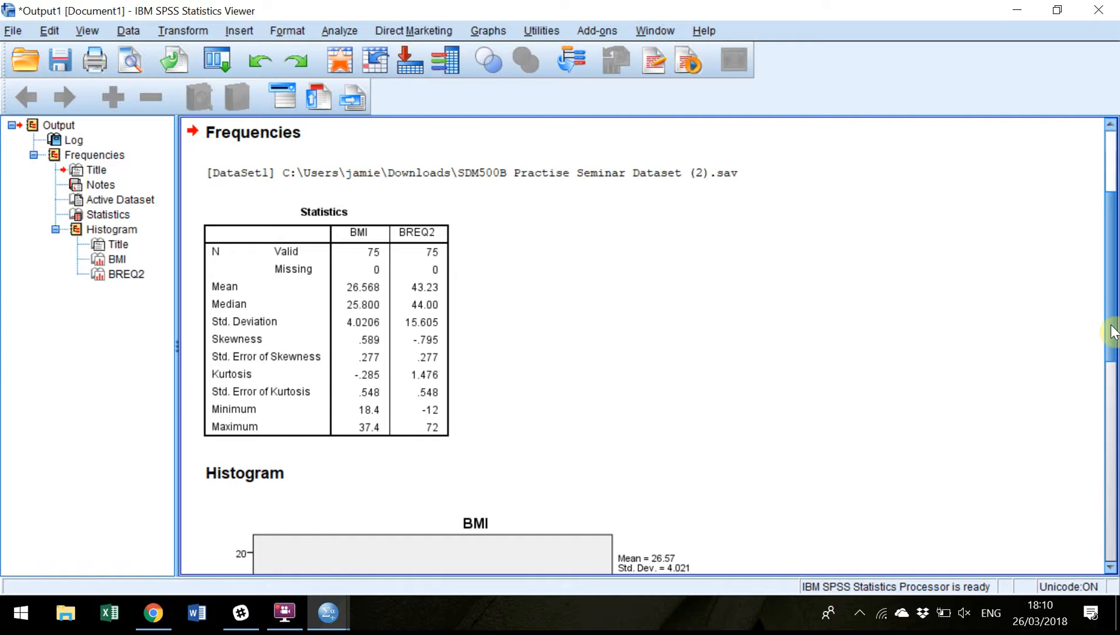
left_click_drag(1112, 332, 1113, 453)
scroll(1110, 477, "down", 2)
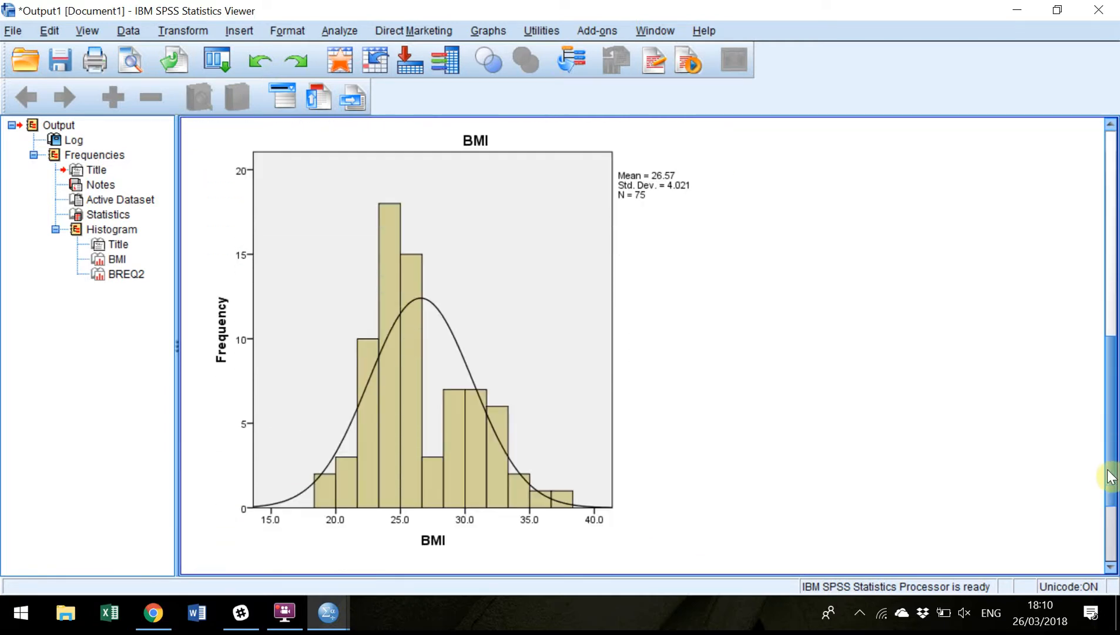
left_click(526, 477)
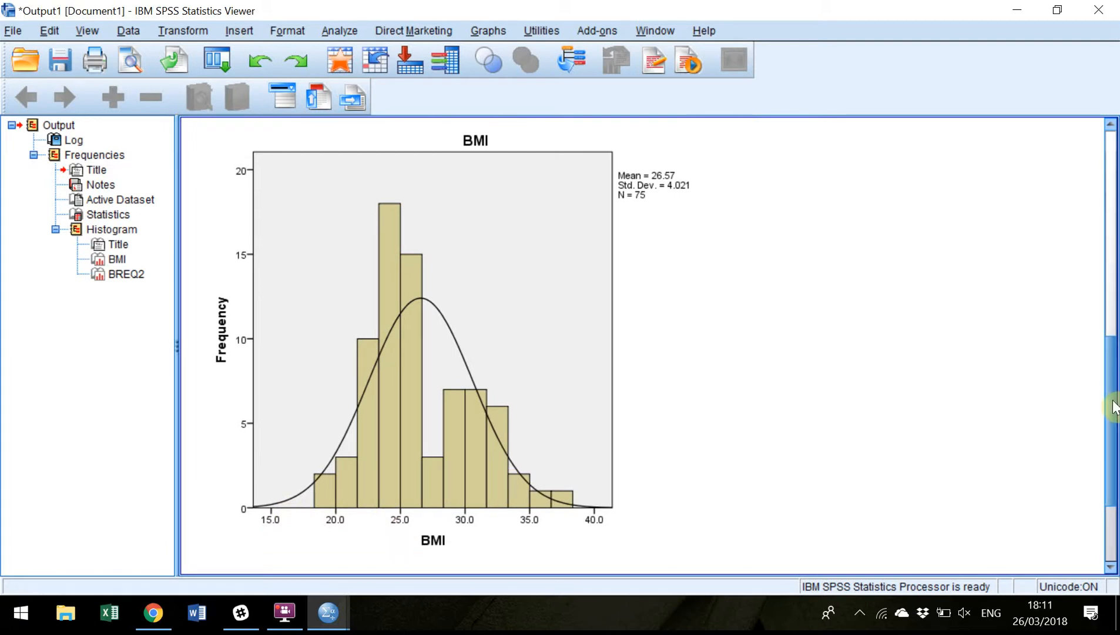
scroll(746, 274, "down", 10)
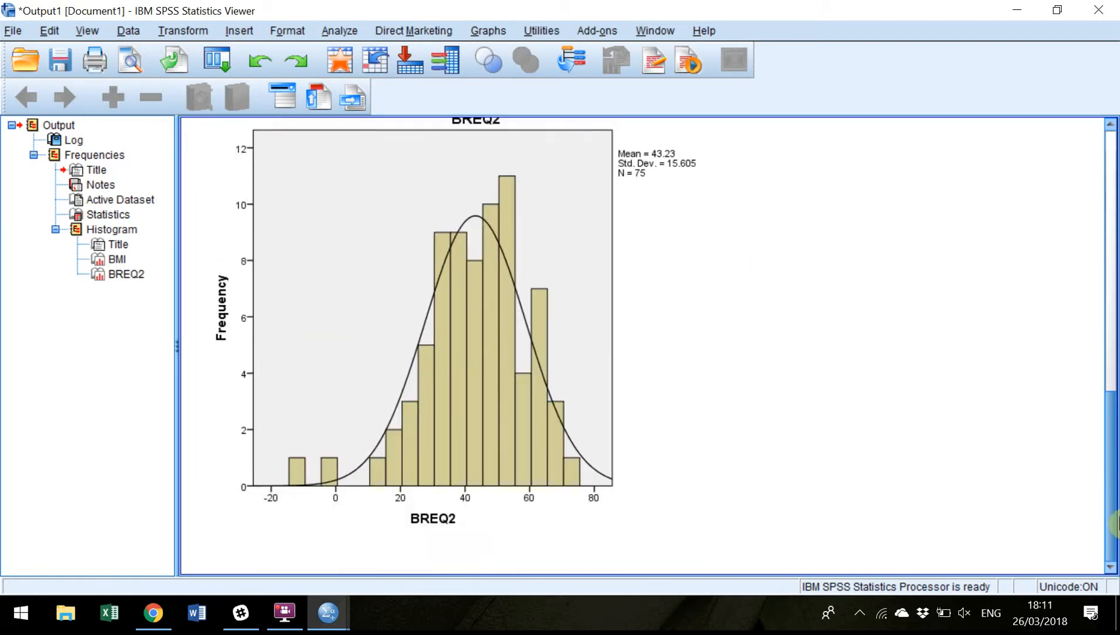
left_click_drag(1112, 465, 1076, 235)
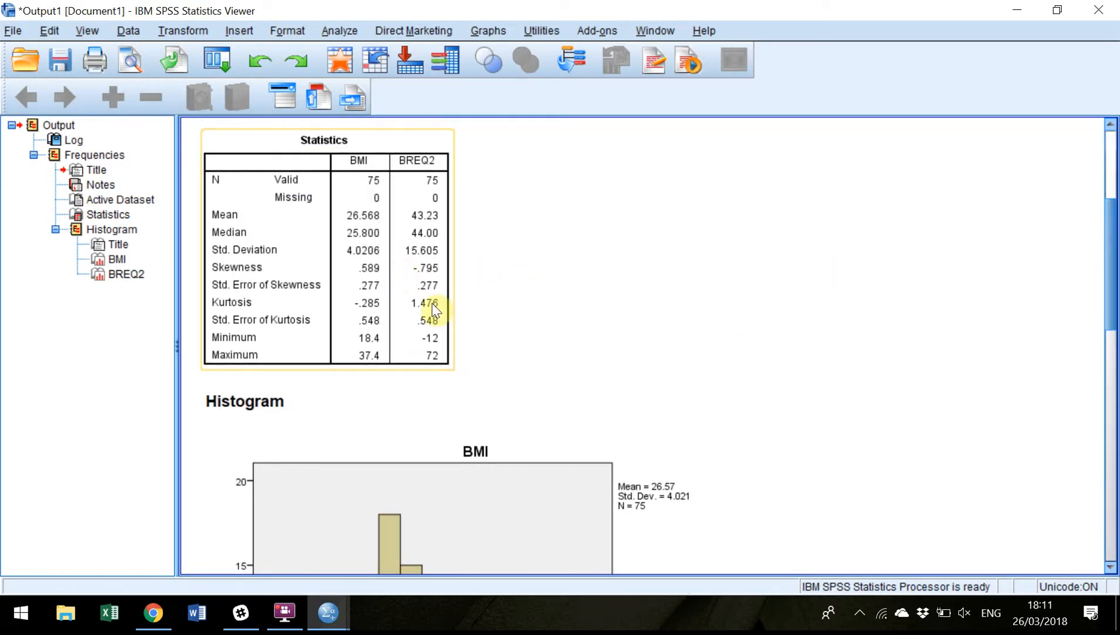
left_click_drag(1112, 276, 1101, 493)
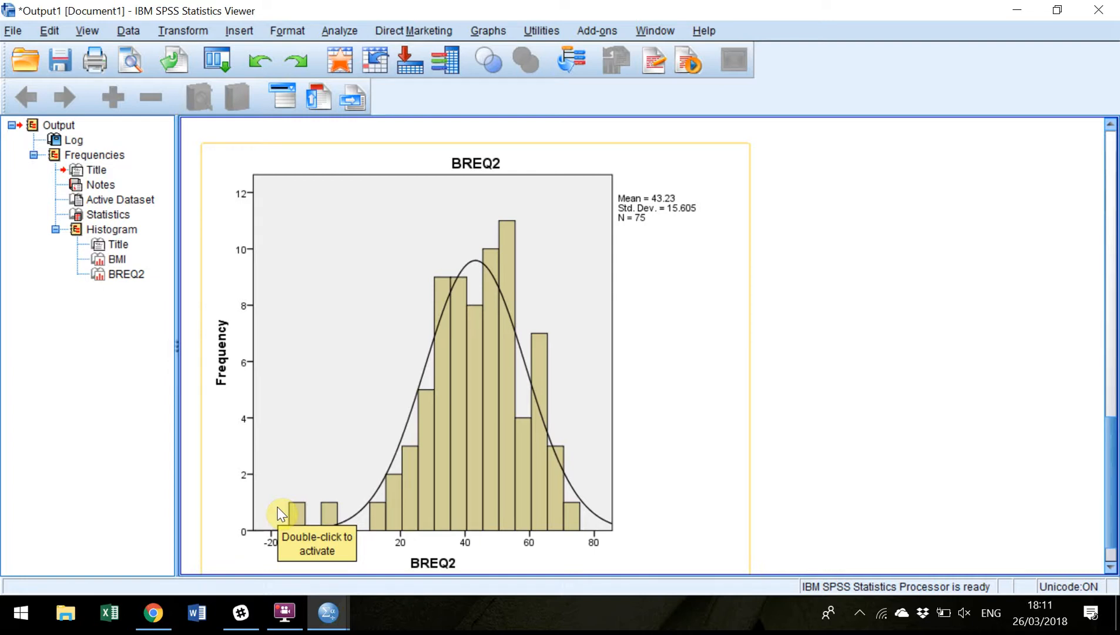
left_click(1017, 277)
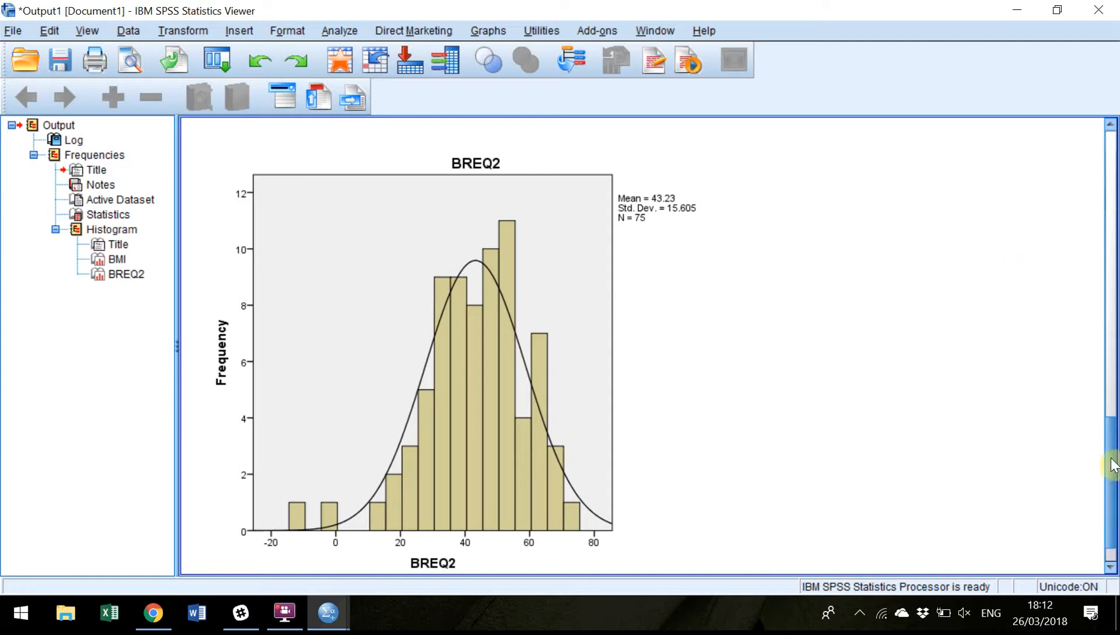
left_click_drag(1113, 457, 1115, 325)
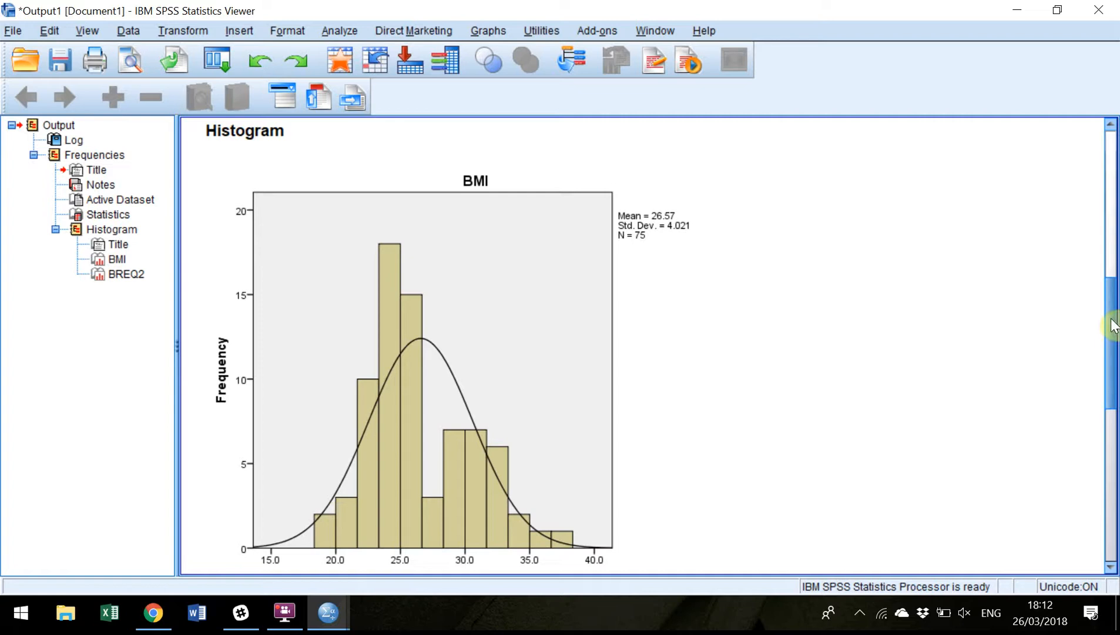
left_click_drag(1112, 325, 1109, 255)
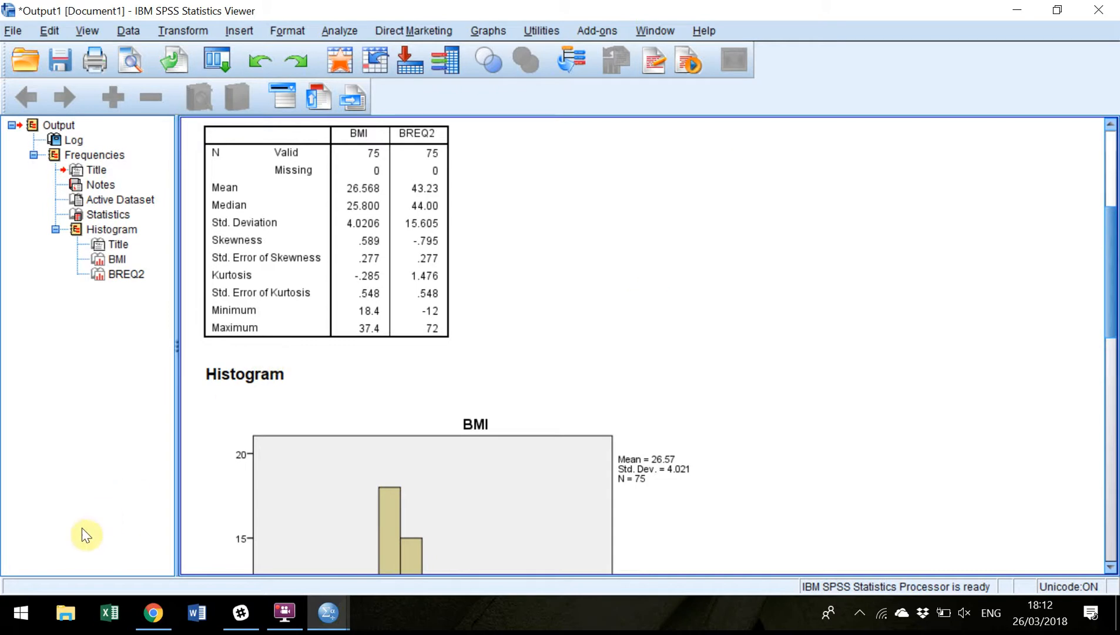
Switch to the Calculator app and place its window beside the BMI and BREQ2 statistics table.
left_click(18, 618)
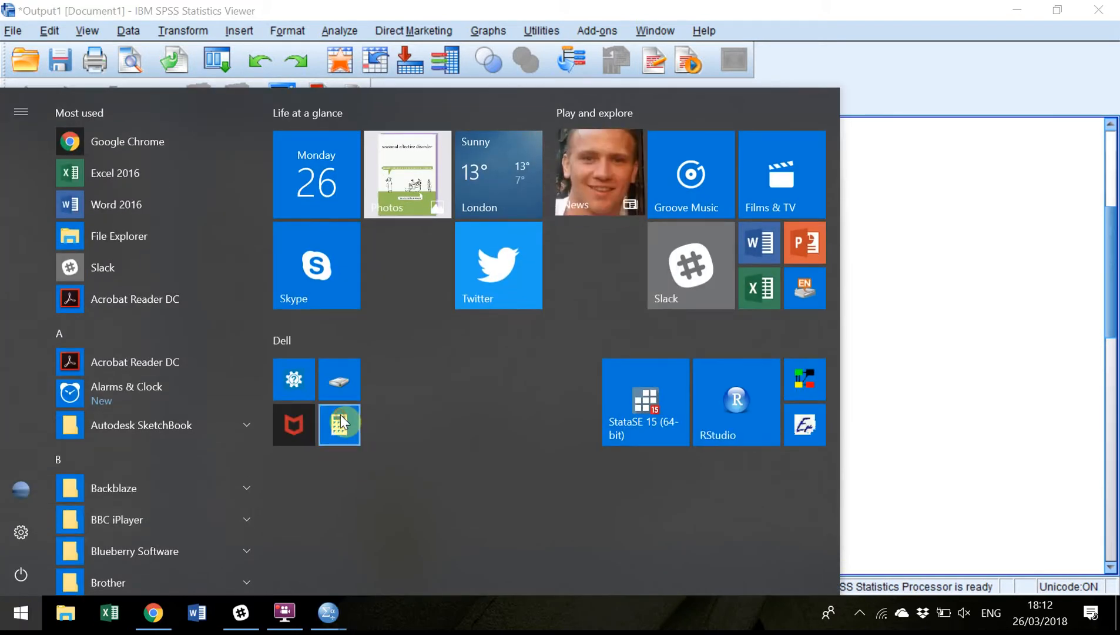
left_click(340, 413)
left_click_drag(326, 115, 798, 88)
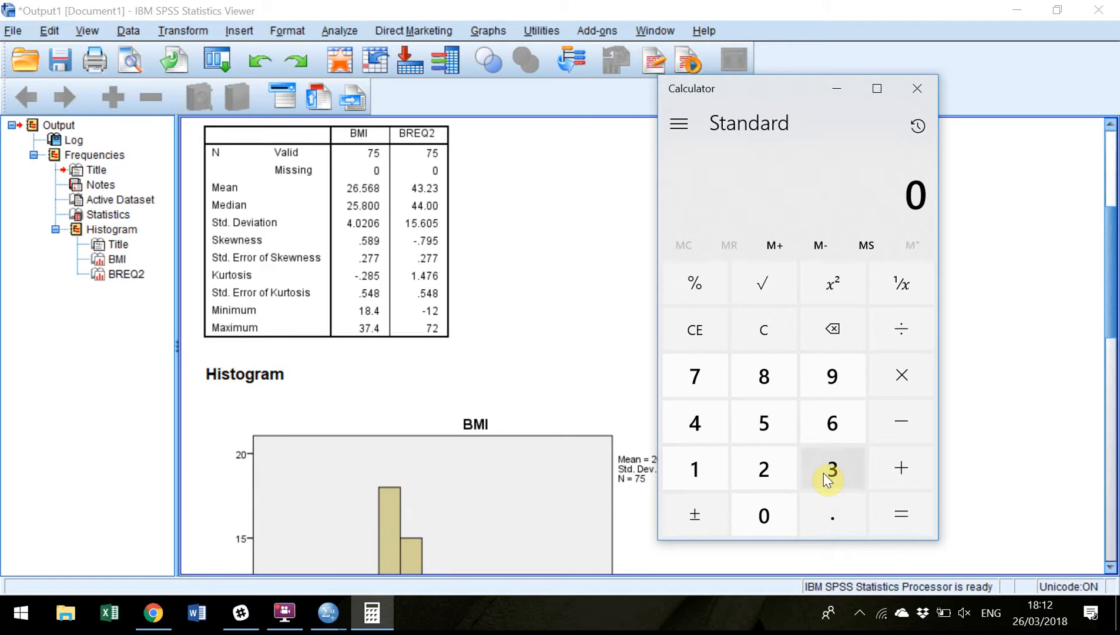
Divide the BMI kurtosis of -0.285 by the standard error of skewness, 0.277.
left_click(827, 521)
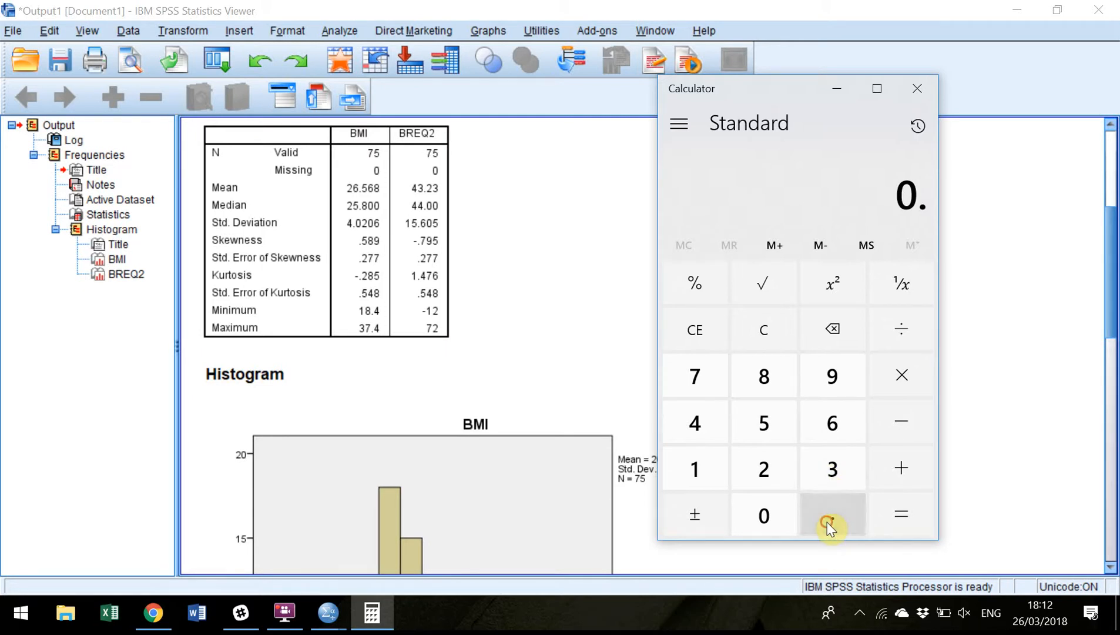
left_click(767, 473)
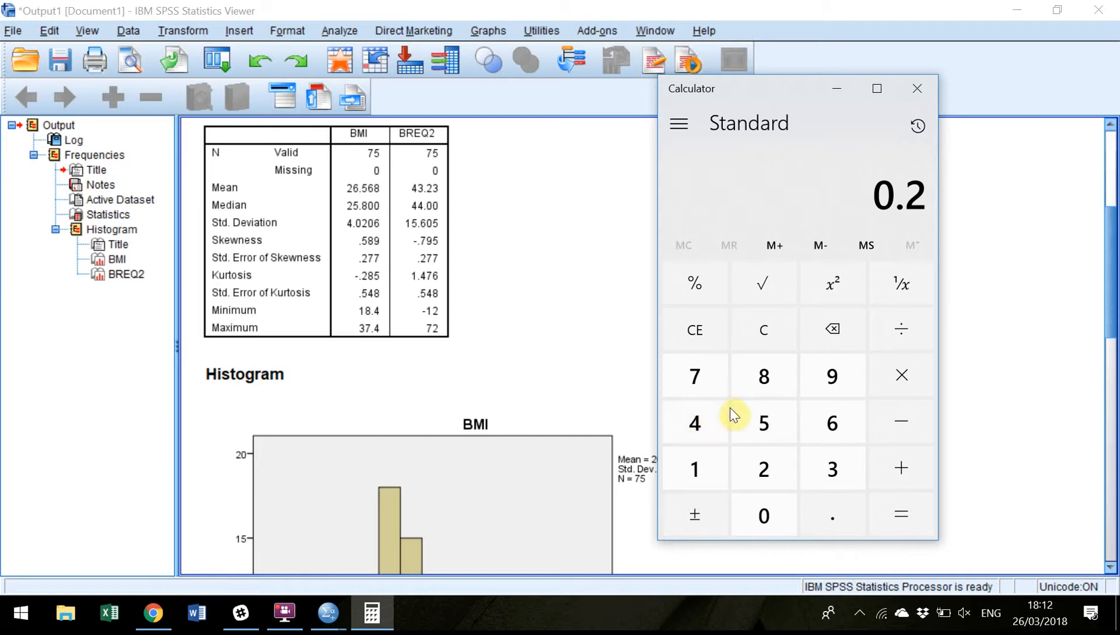
left_click(765, 373)
left_click(764, 425)
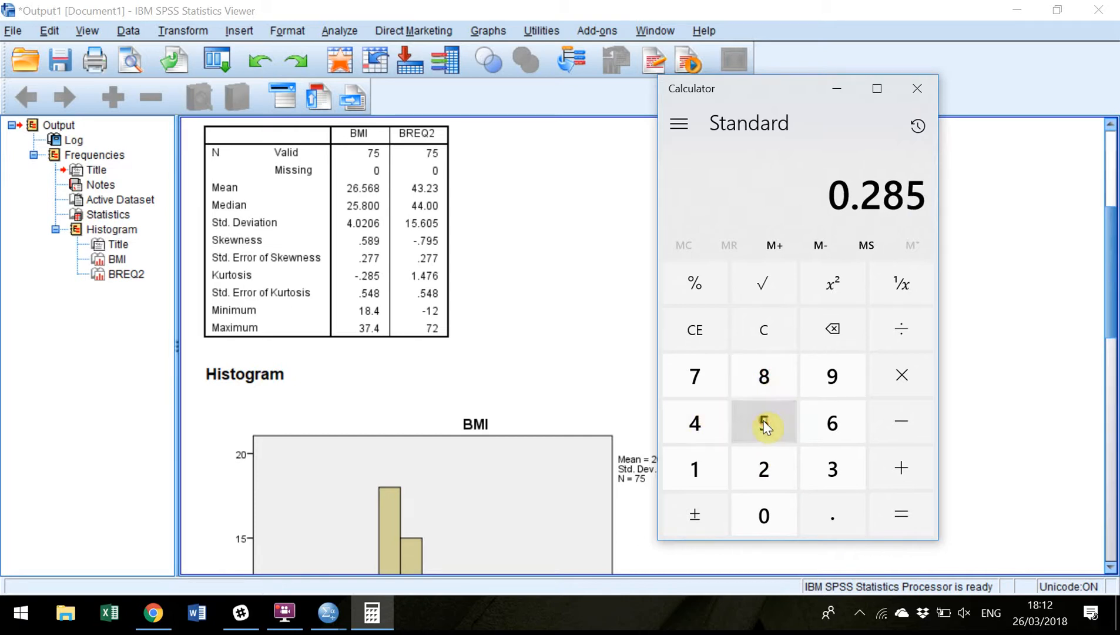
left_click(710, 515)
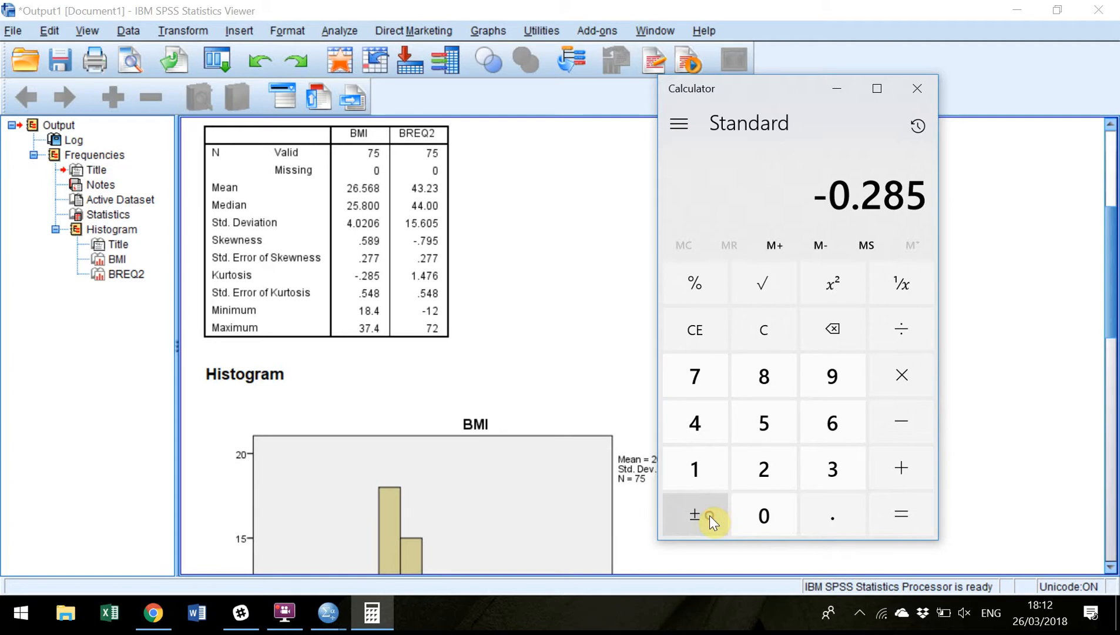
left_click(898, 332)
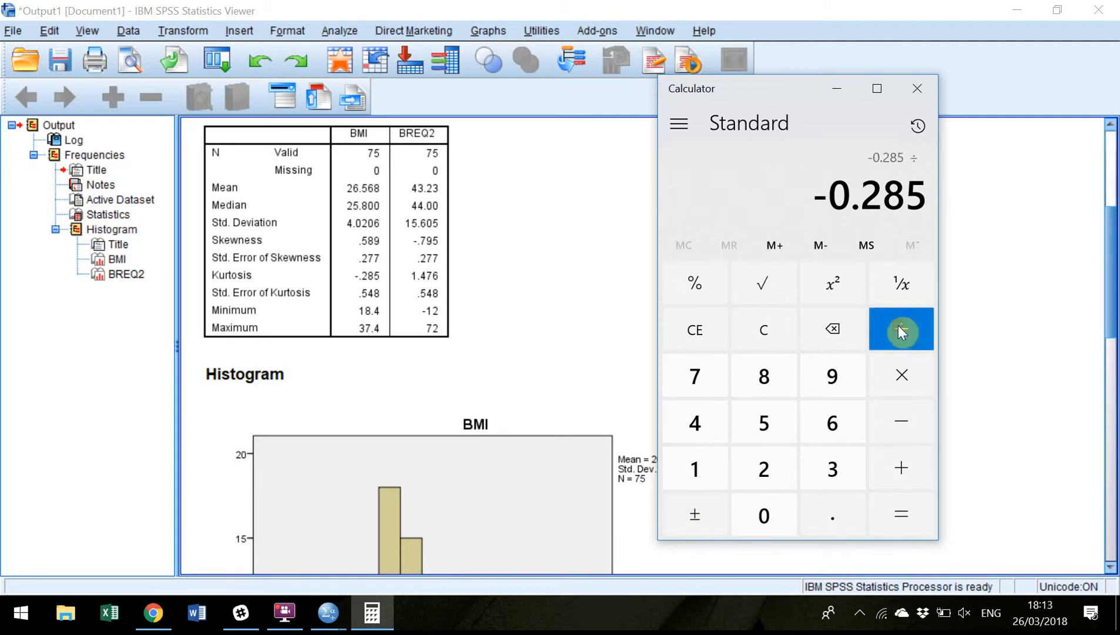
left_click(815, 512)
left_click(776, 469)
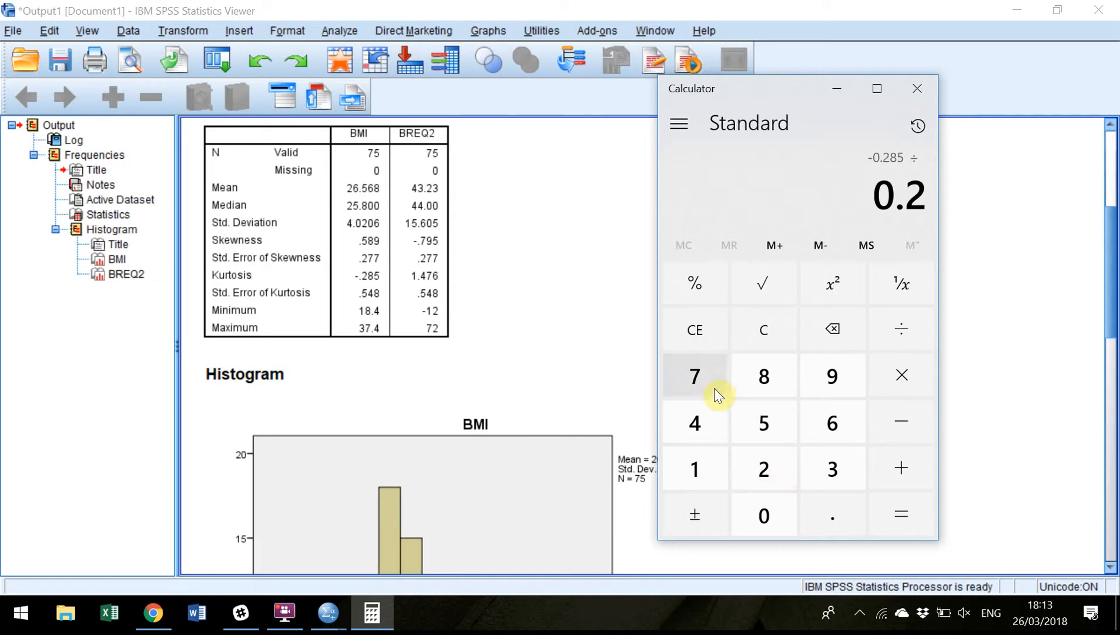
double_click(714, 388)
left_click(902, 517)
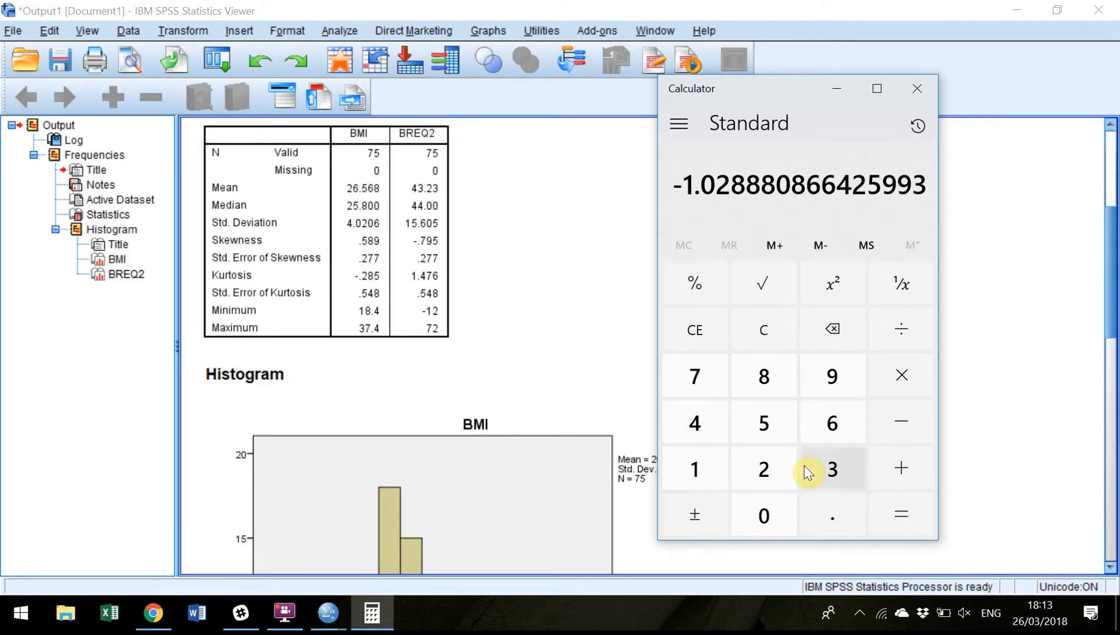
Calculate the BMI skewness z-score by dividing 0.589 by its standard error of 0.277.
left_click(833, 515)
left_click(766, 423)
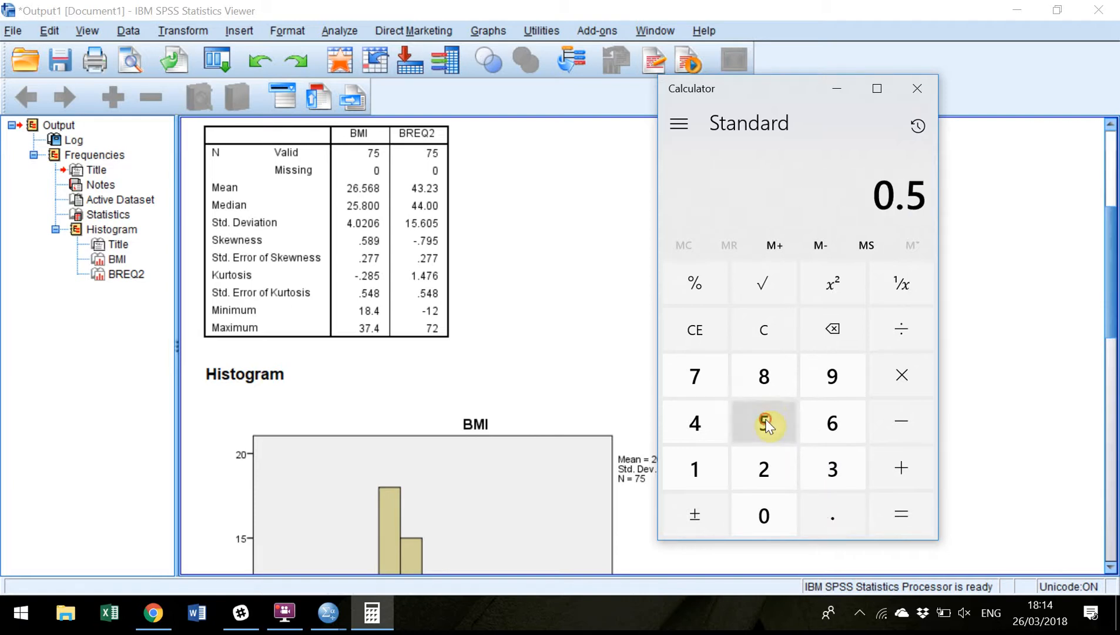
left_click(763, 376)
left_click(812, 374)
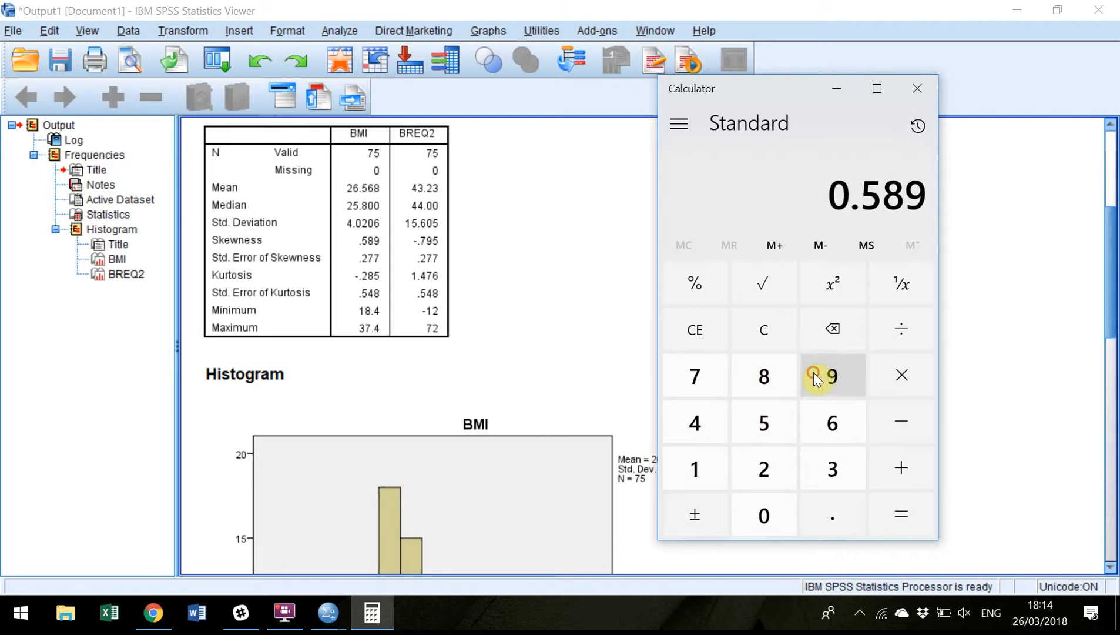
left_click(898, 330)
left_click(827, 513)
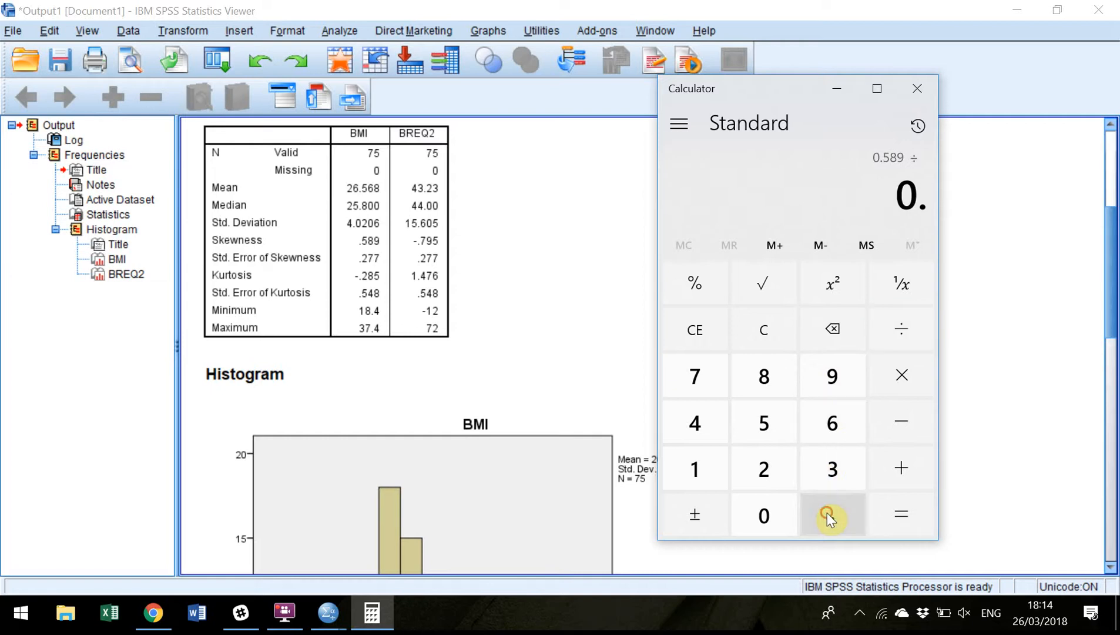
left_click(764, 468)
left_click(689, 381)
left_click(685, 382)
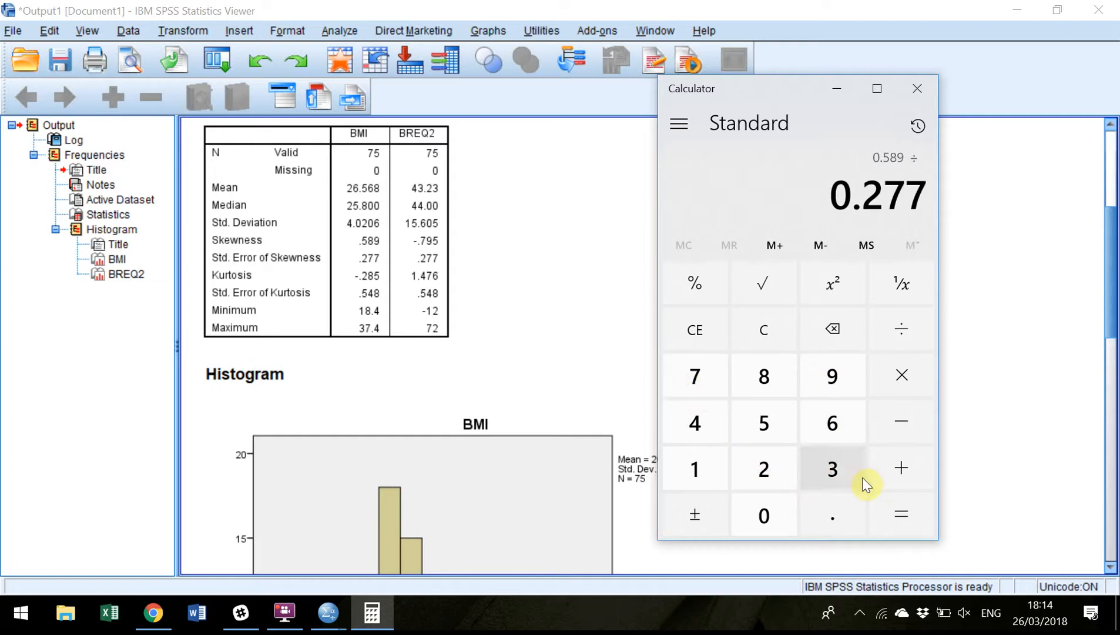
left_click(903, 520)
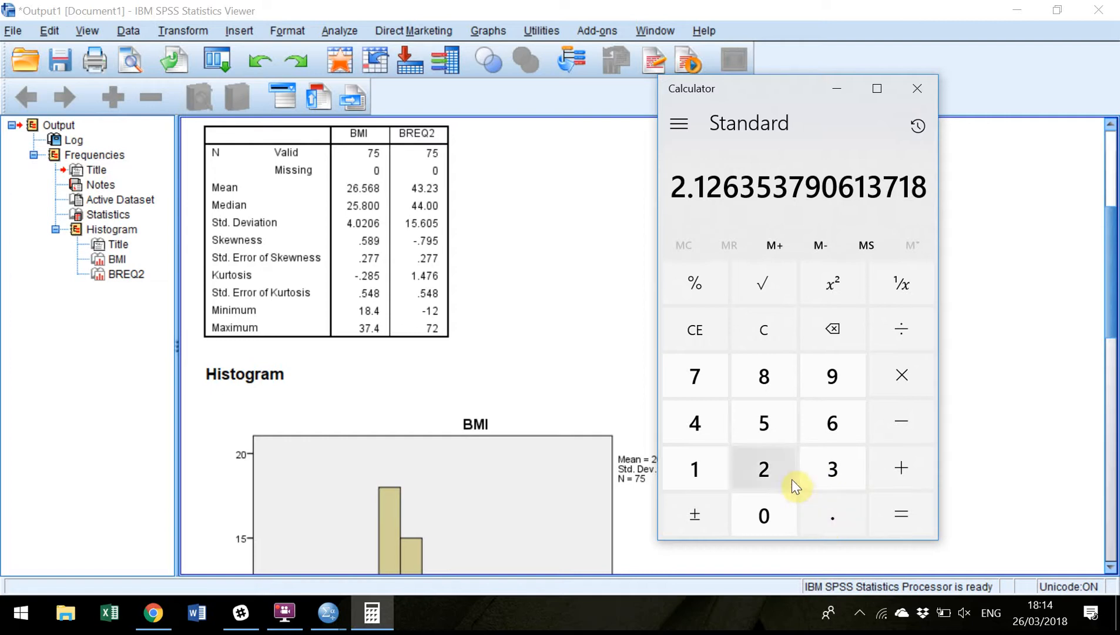
Calculate the BMI kurtosis z-score by dividing -0.285 by its standard error of 0.548.
left_click(804, 500)
left_click(762, 464)
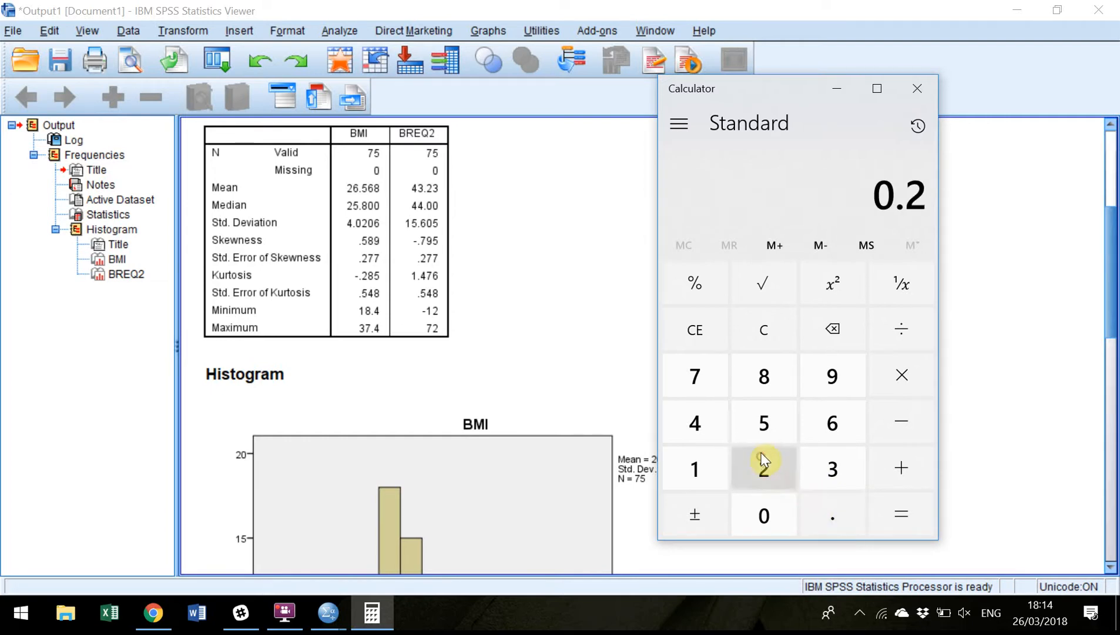
left_click(763, 376)
left_click(761, 422)
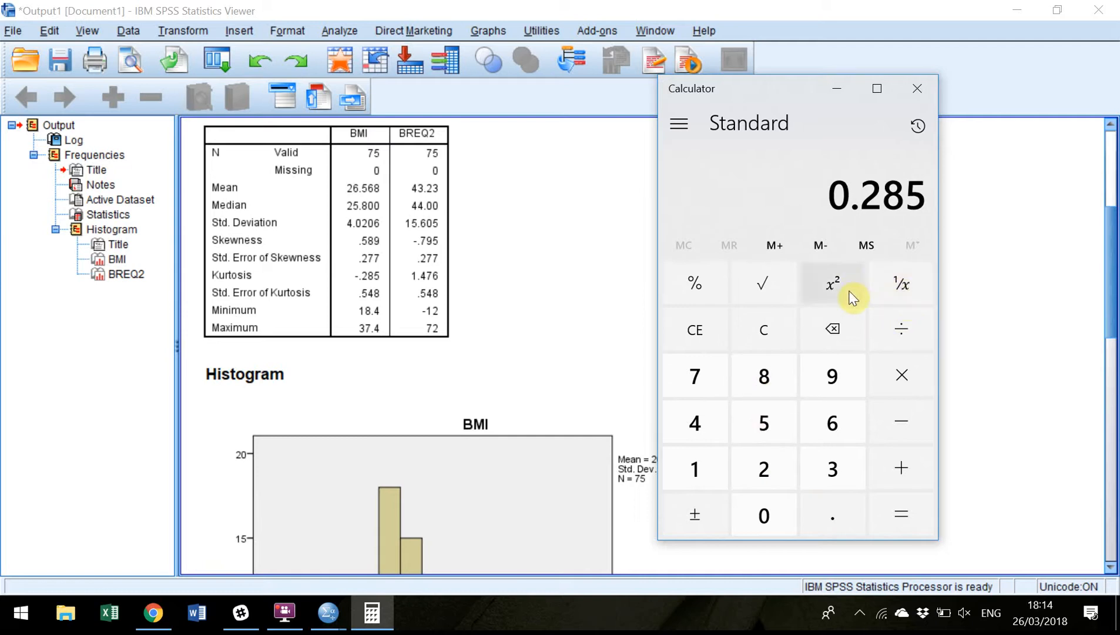
left_click(699, 516)
left_click(909, 338)
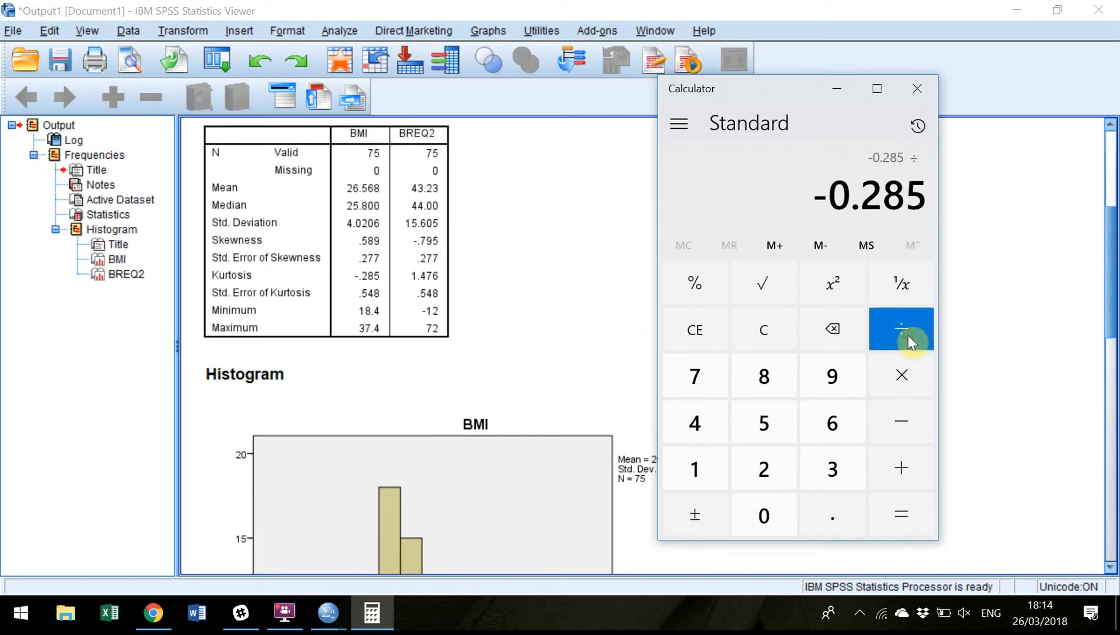
left_click(845, 525)
left_click(766, 431)
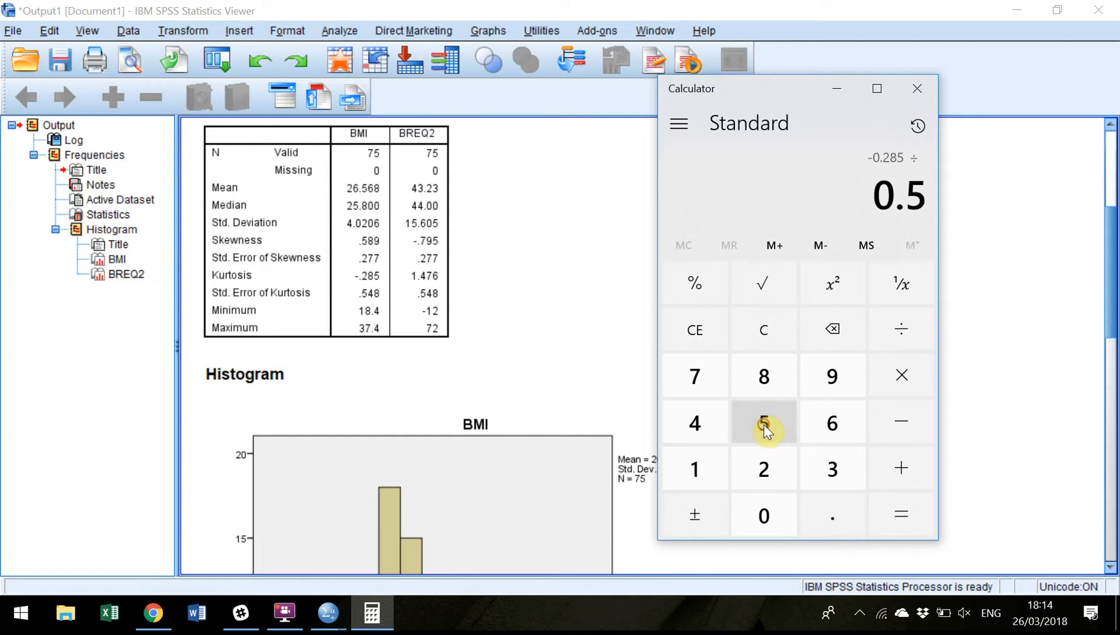
left_click(695, 425)
left_click(758, 382)
left_click(901, 512)
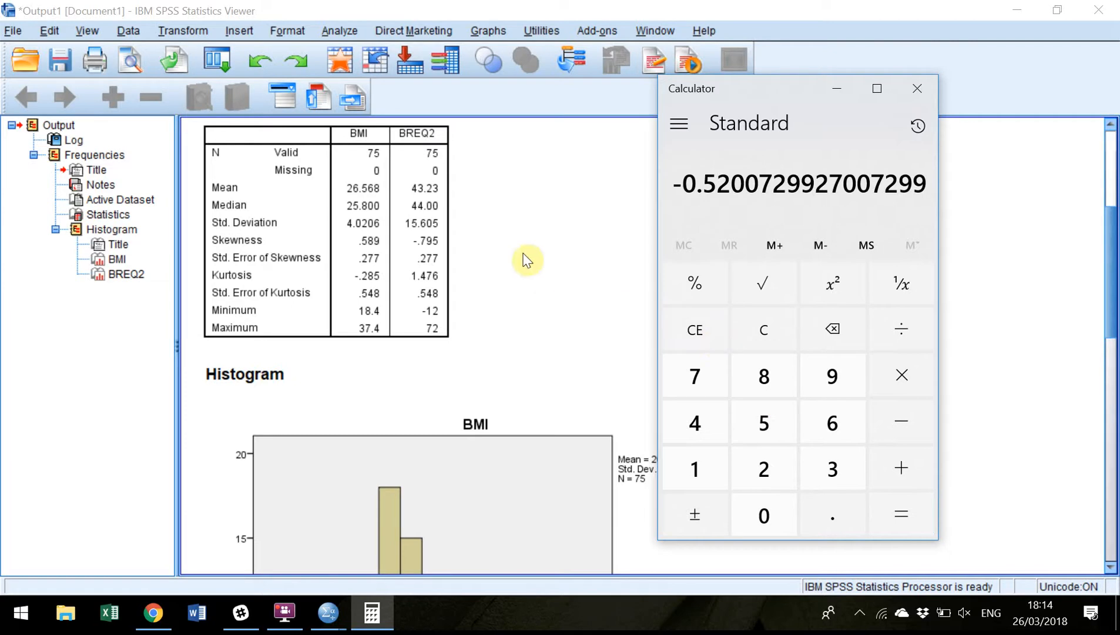
left_click(819, 520)
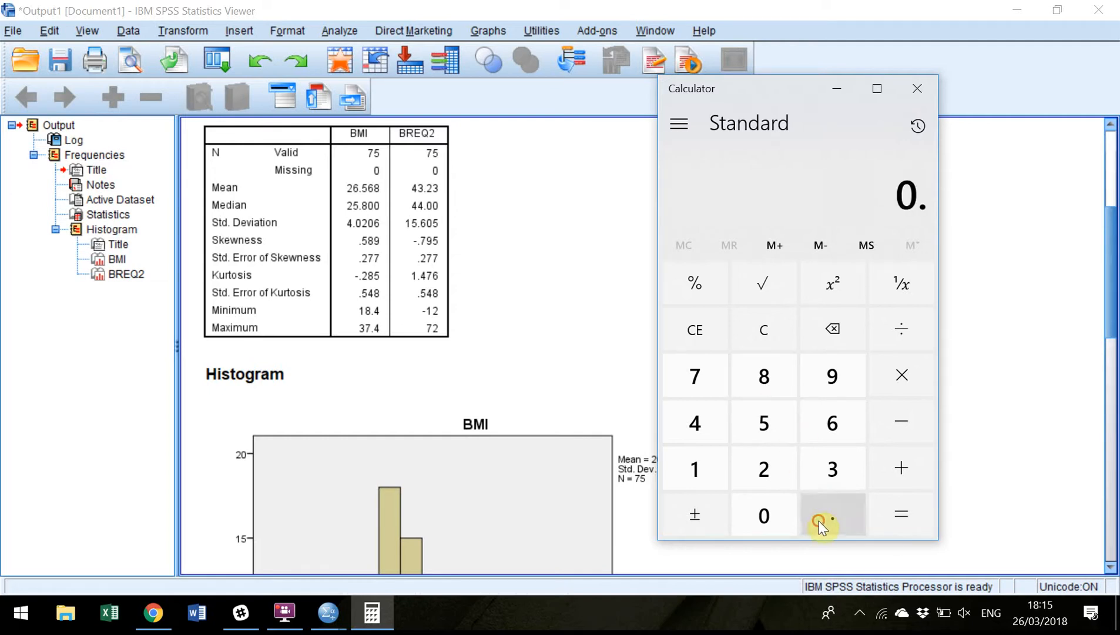
left_click(777, 380)
left_click(833, 375)
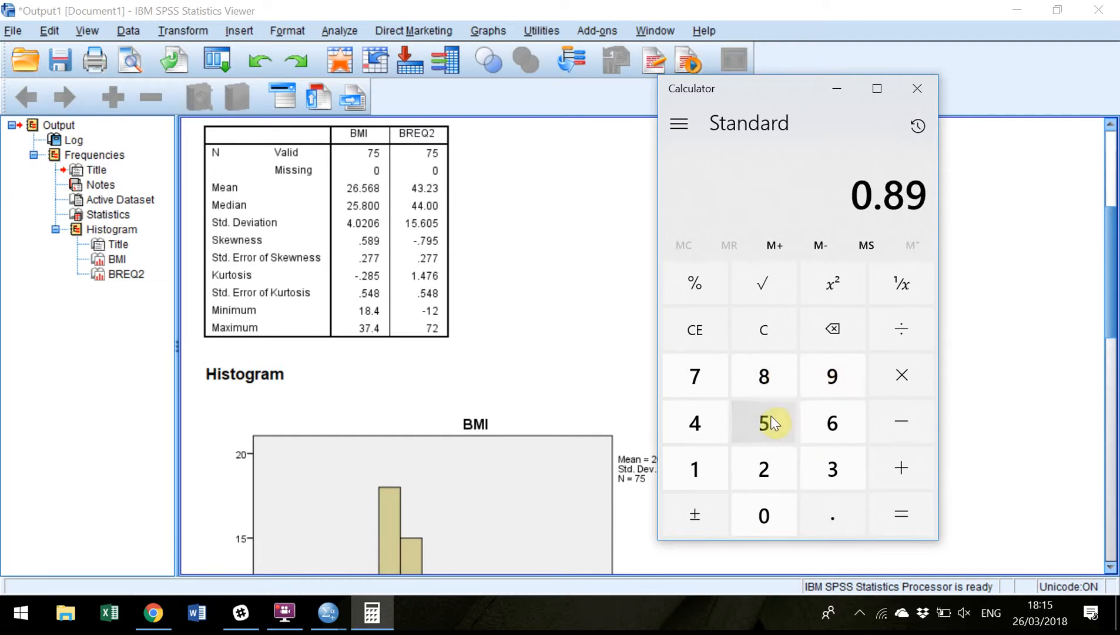
left_click(770, 420)
left_click(700, 504)
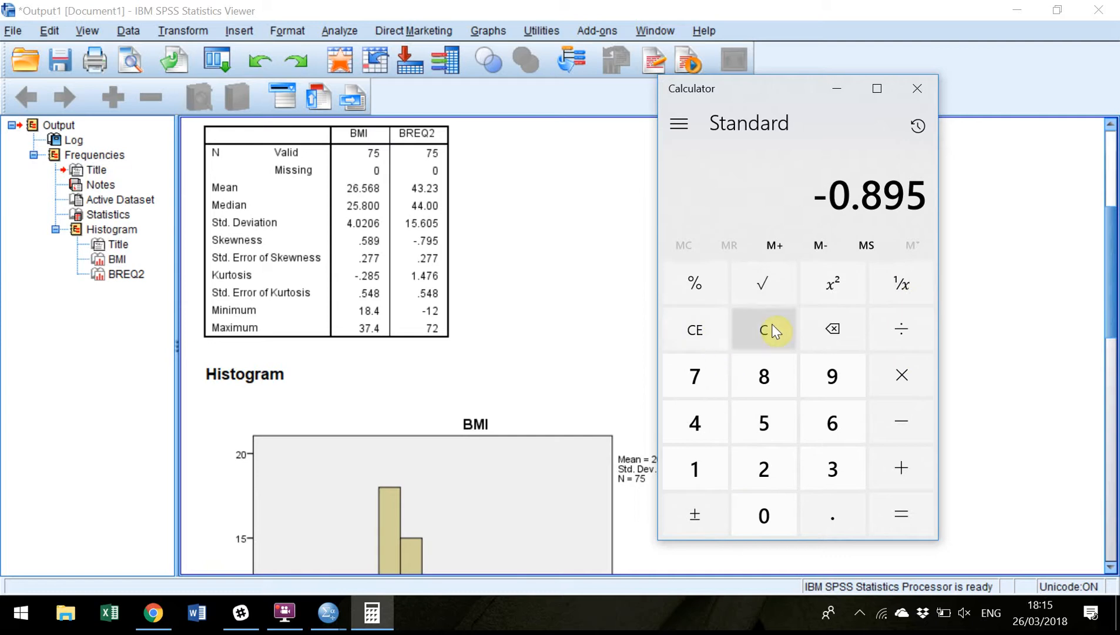
left_click(745, 330)
Calculate a skewness z-score for BREQ2 by dividing -0.768 by the standard error of 0.277.
left_click(826, 516)
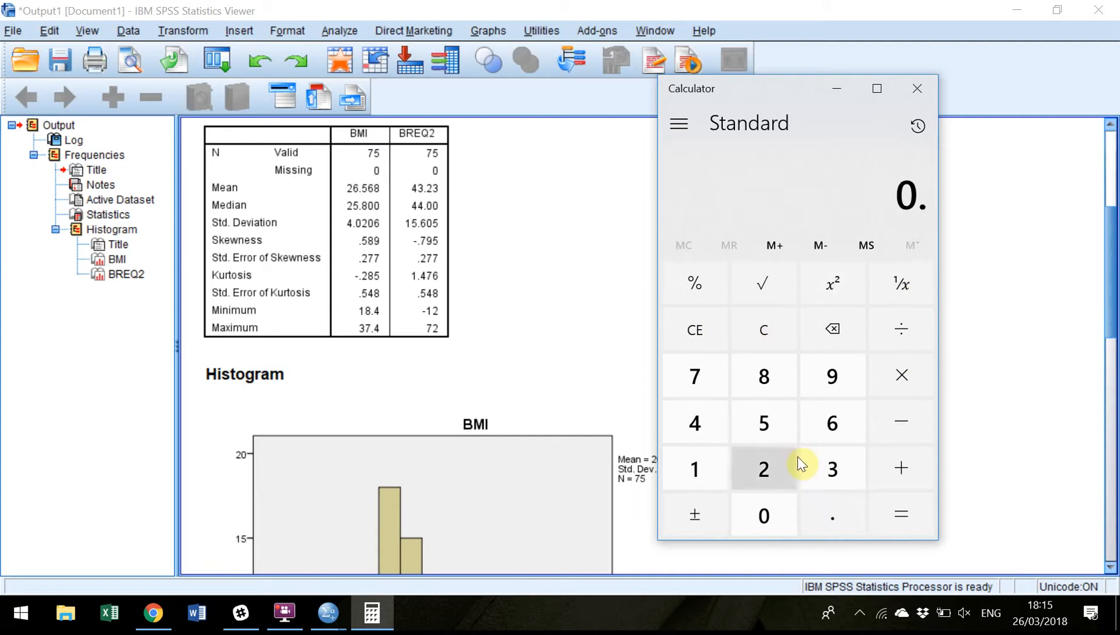
left_click(700, 376)
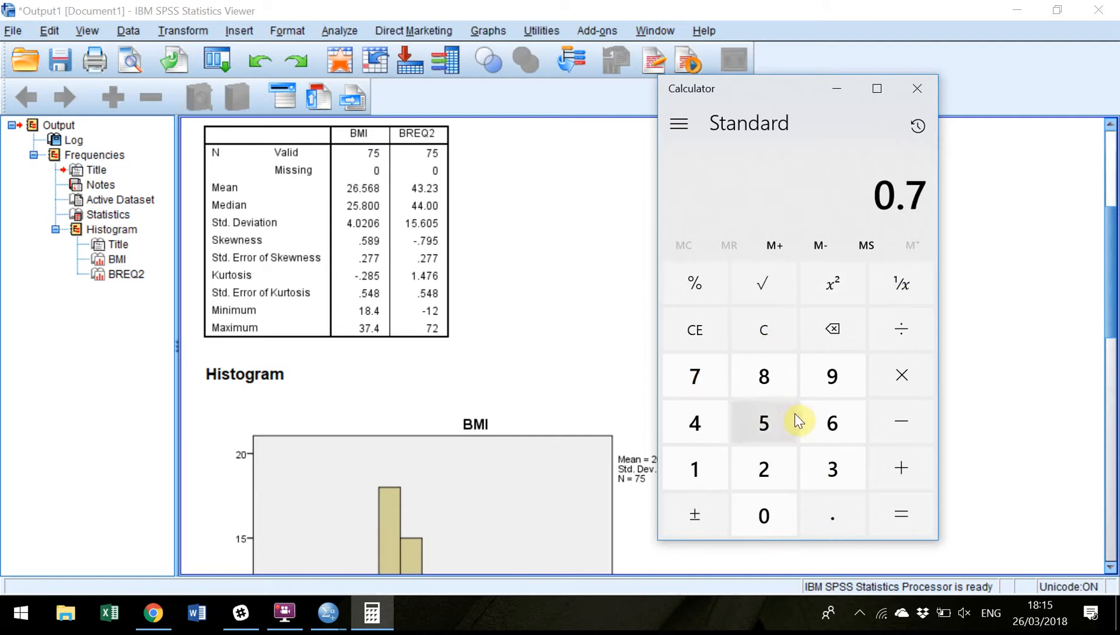
left_click(828, 419)
left_click(777, 377)
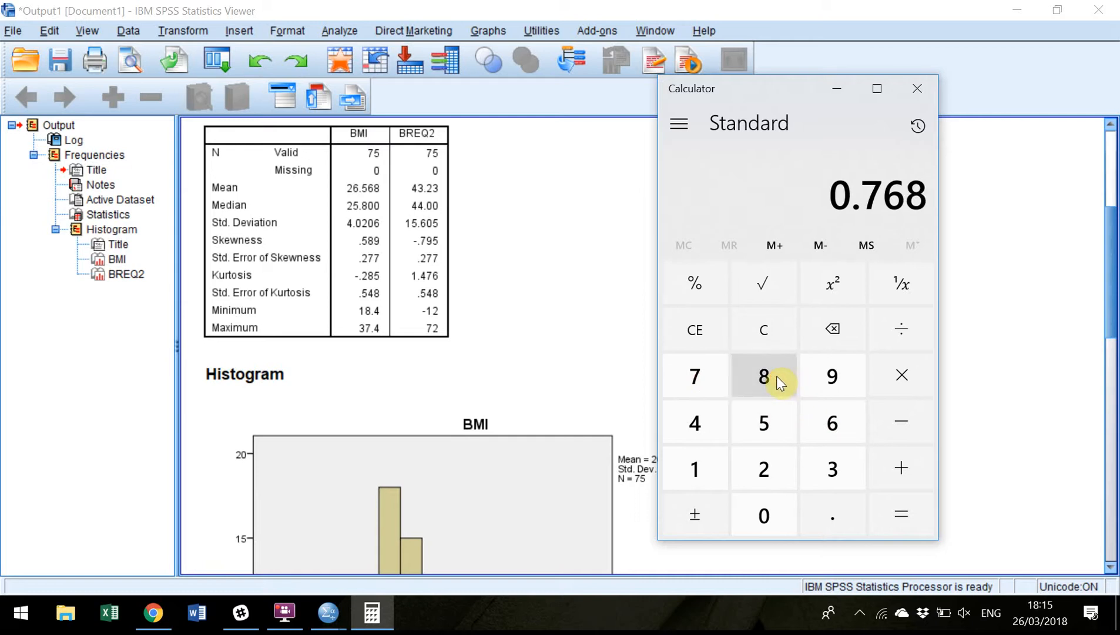
left_click(715, 528)
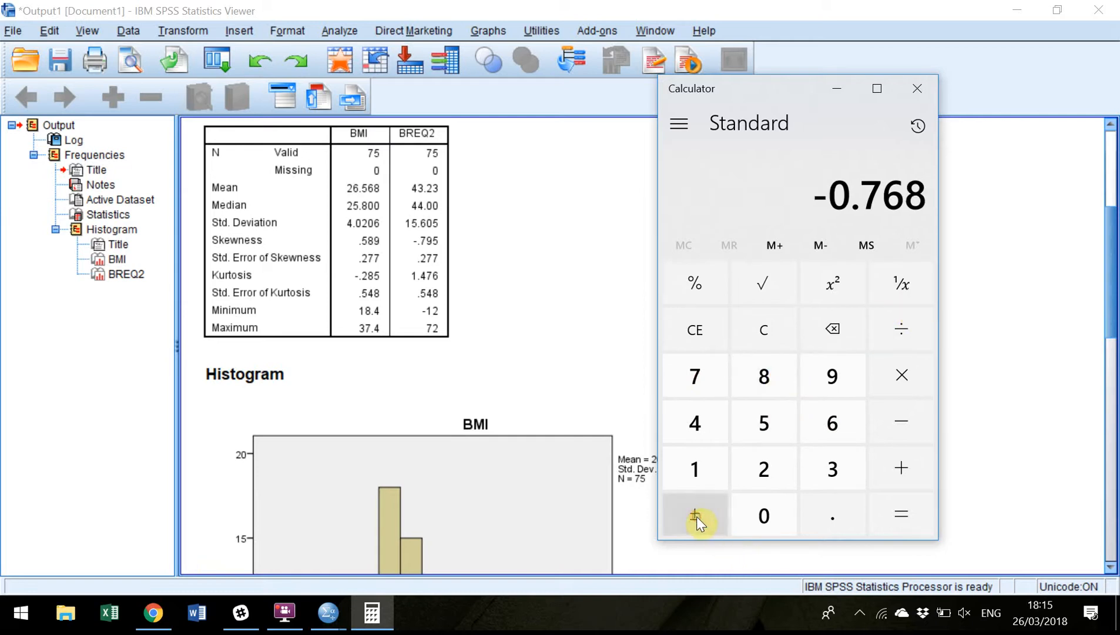
left_click(907, 327)
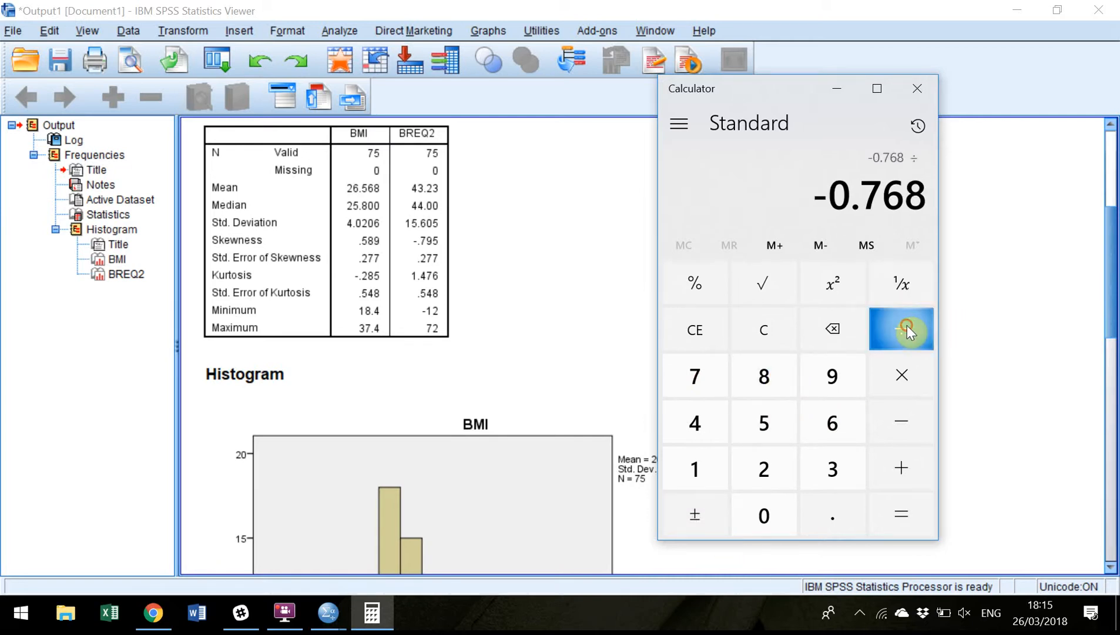
left_click(837, 523)
left_click(779, 479)
left_click(708, 386)
left_click(708, 386)
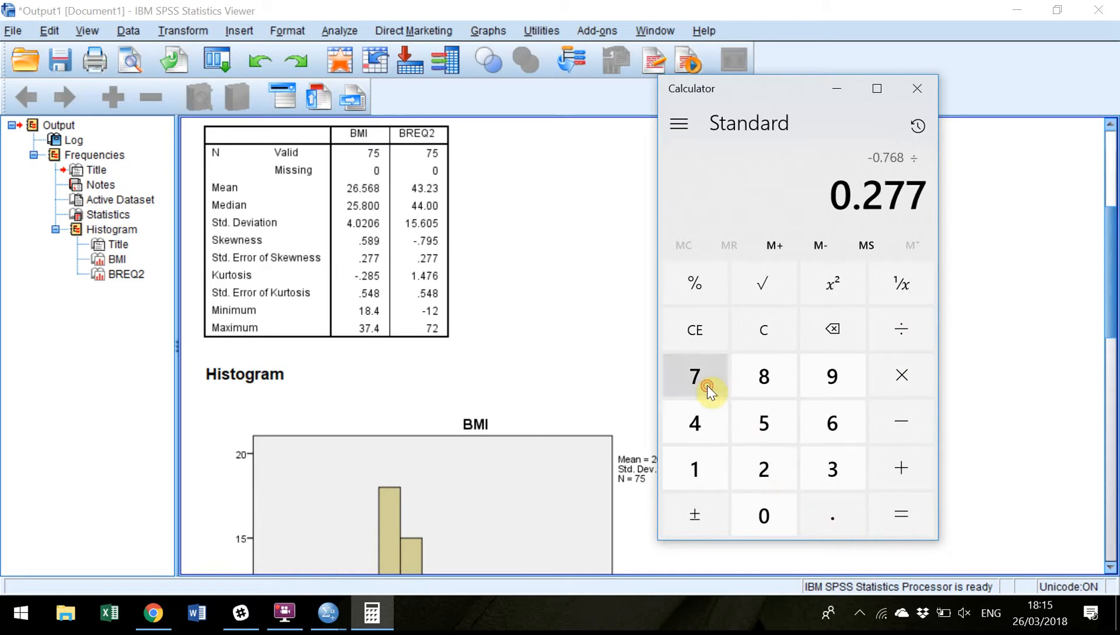
left_click(919, 515)
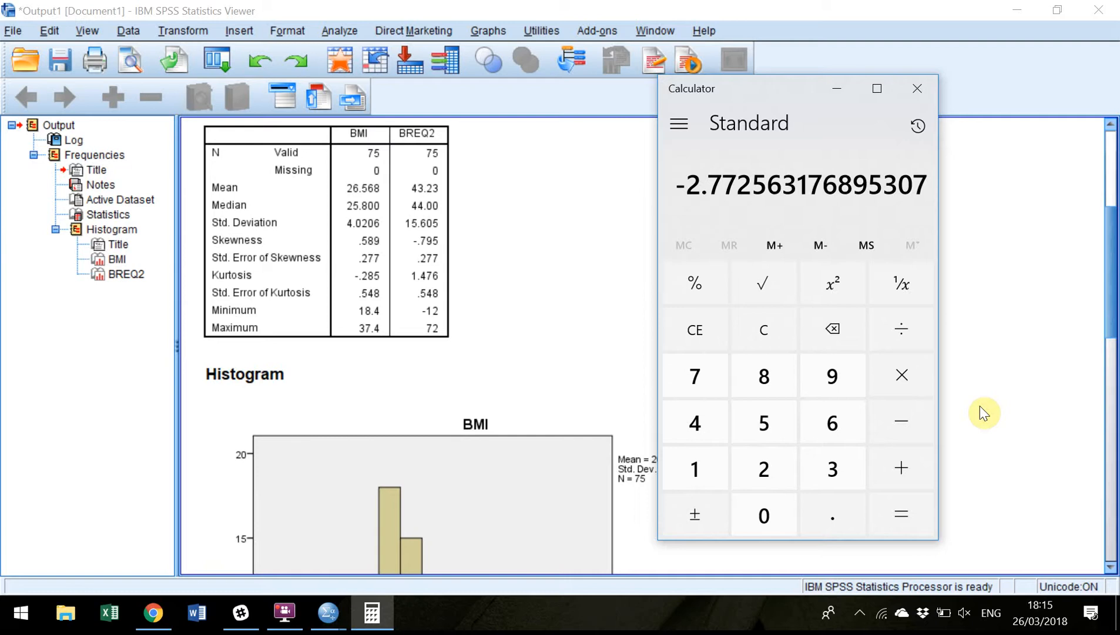
Calculate the BREQ2 kurtosis z-score by dividing 1.476 by its standard error of 0.548, and minimise the calculator.
left_click(710, 468)
left_click(830, 510)
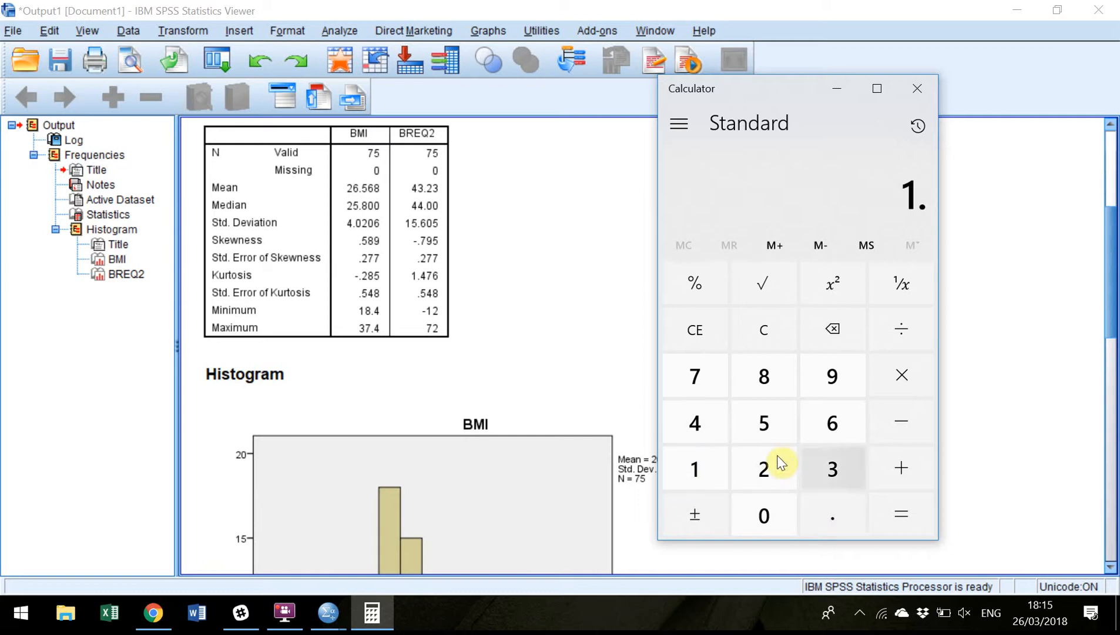
left_click(699, 422)
left_click(695, 391)
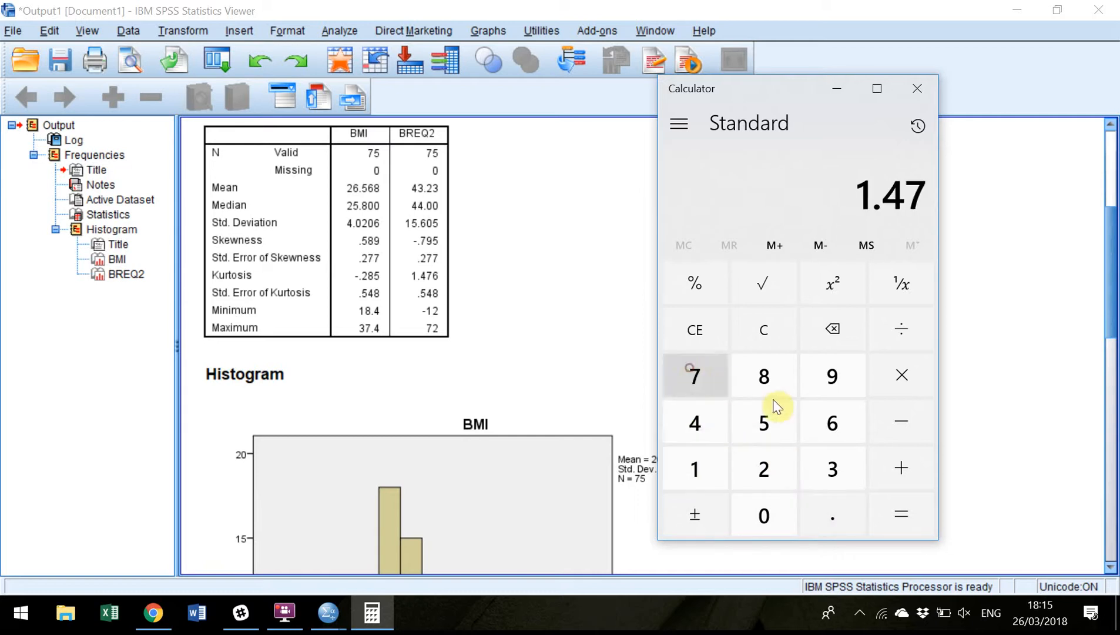
left_click(820, 421)
left_click(918, 339)
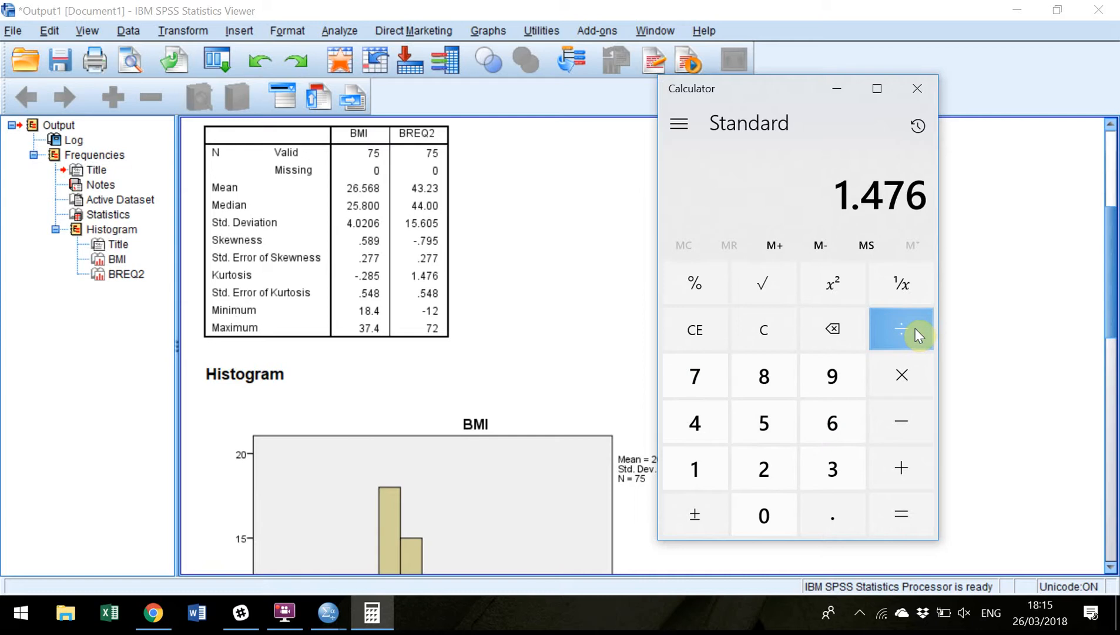
left_click(827, 519)
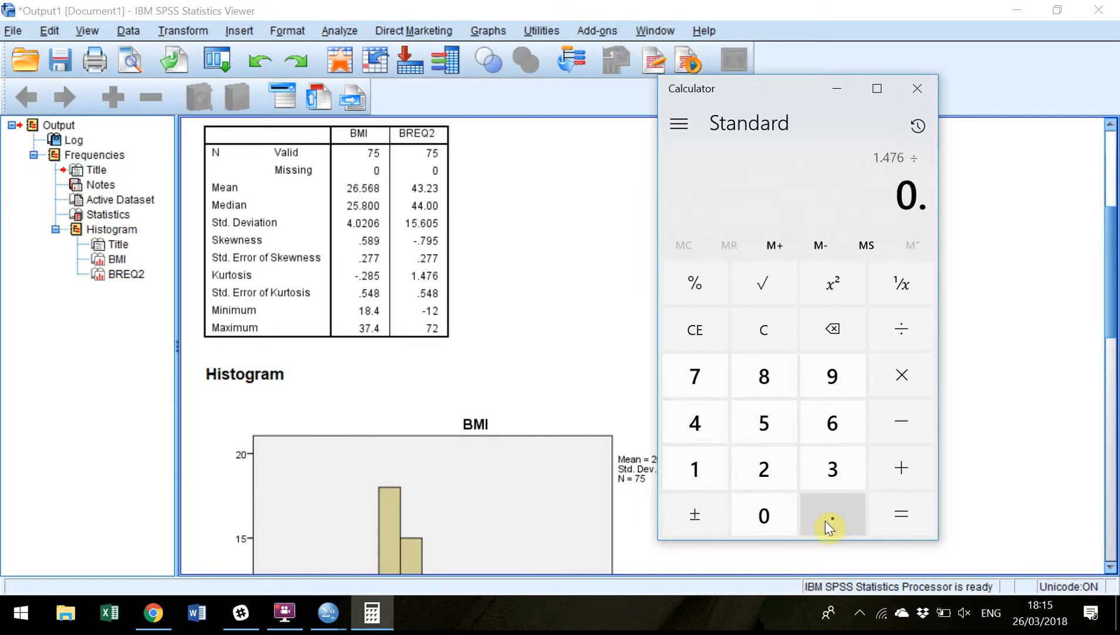
left_click(775, 426)
left_click(699, 425)
left_click(753, 375)
left_click(901, 512)
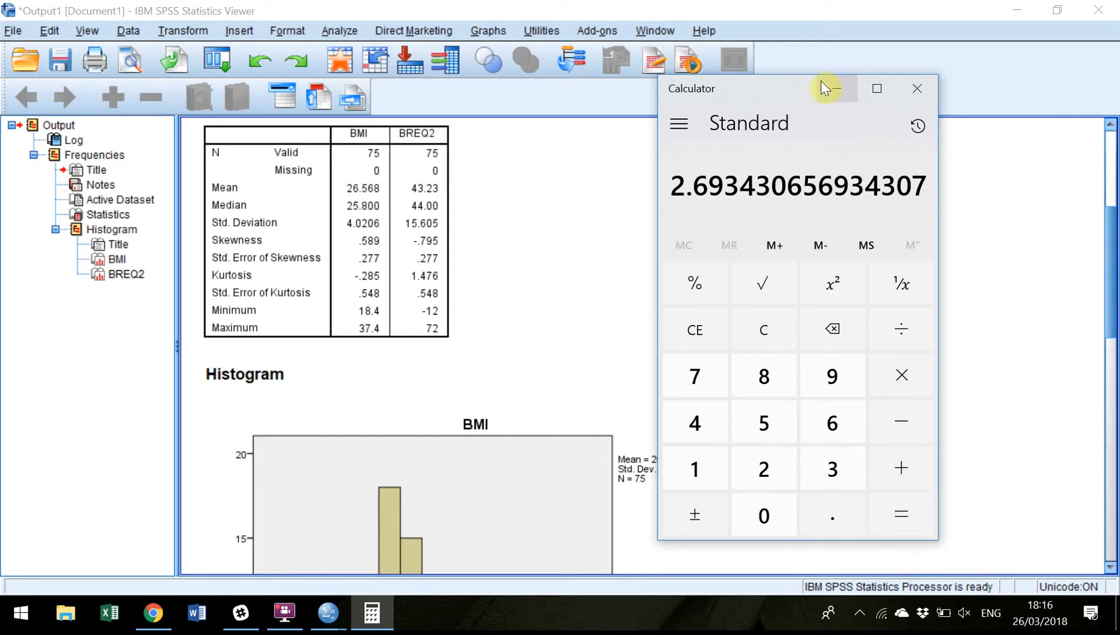
left_click(837, 89)
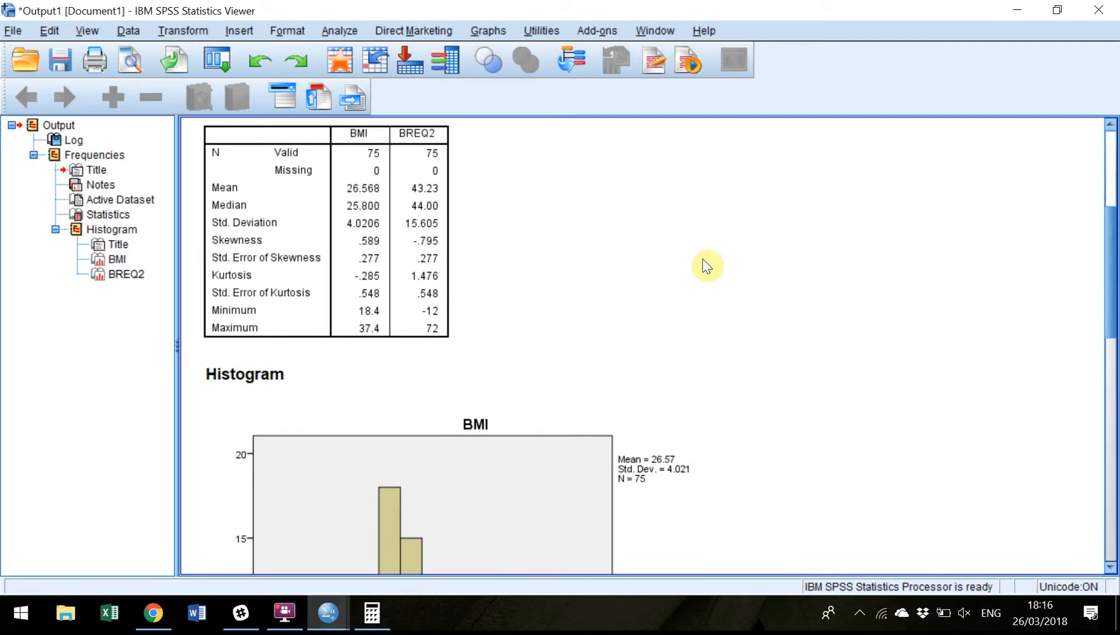
Create a simple boxplot with BMI as the y-axis variable and inspect the resulting chart.
left_click_drag(1114, 298, 1112, 379)
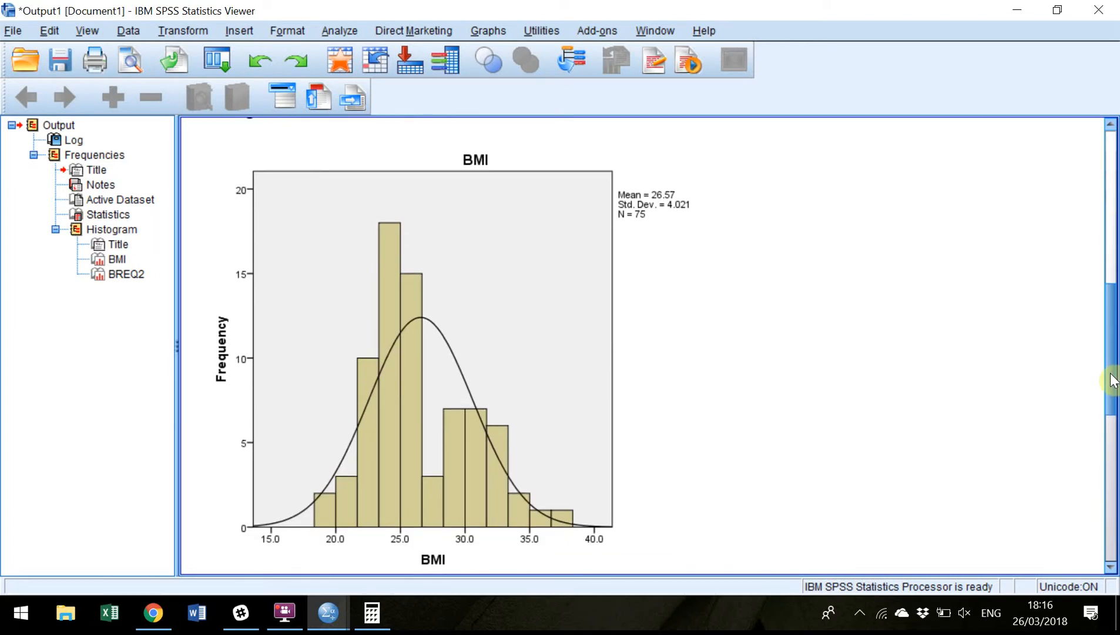
left_click_drag(1112, 380, 1110, 253)
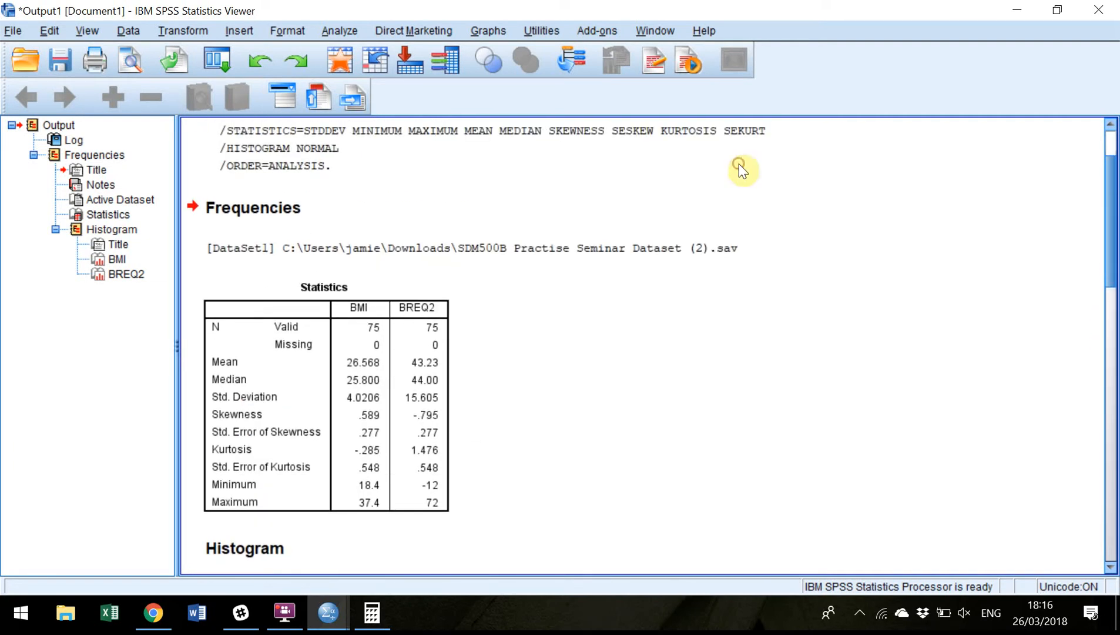
left_click(492, 35)
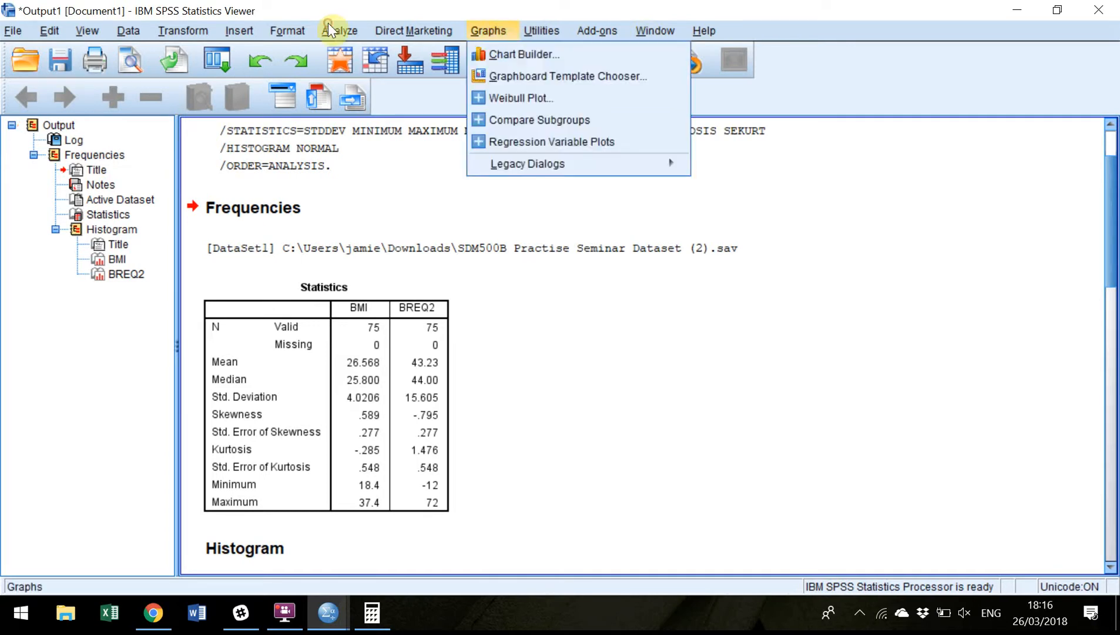
key("Return")
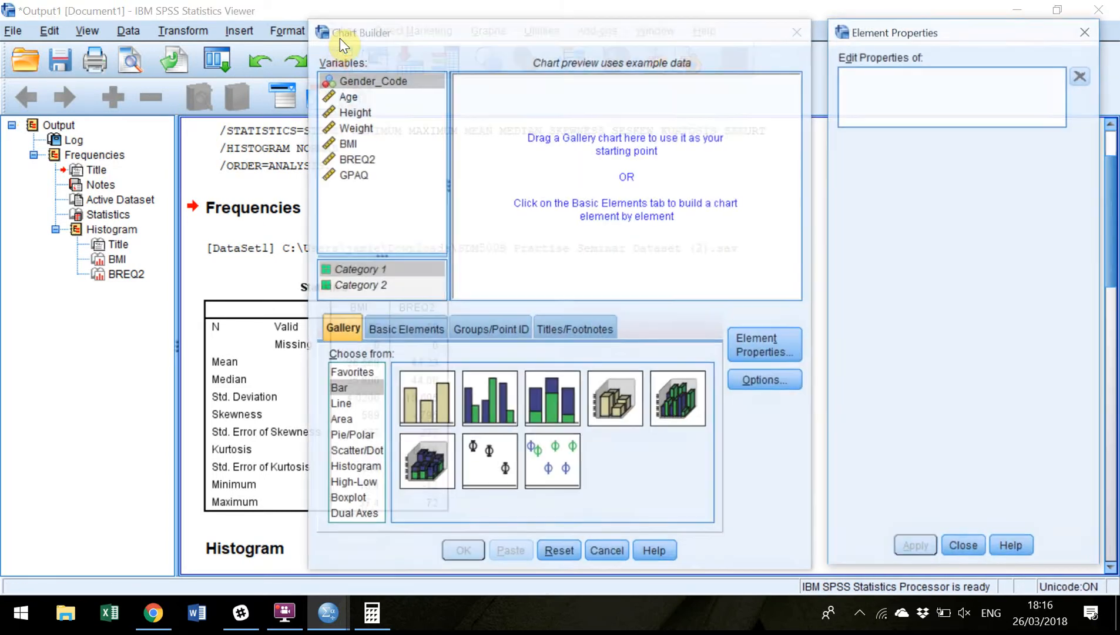
left_click(351, 500)
left_click_drag(429, 408, 610, 201)
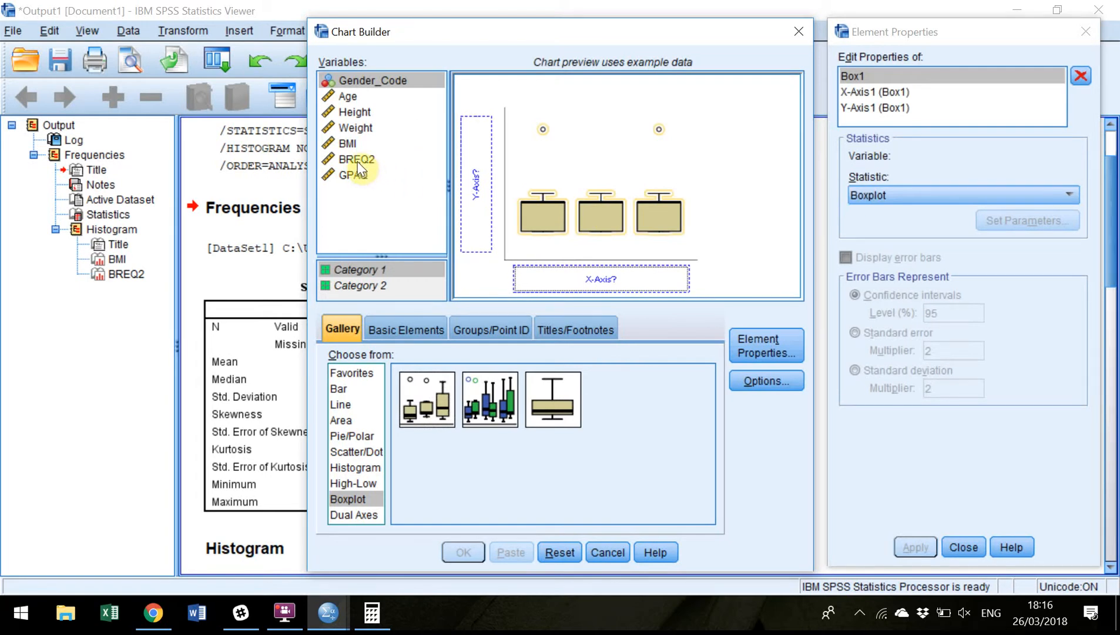
left_click_drag(351, 144, 473, 185)
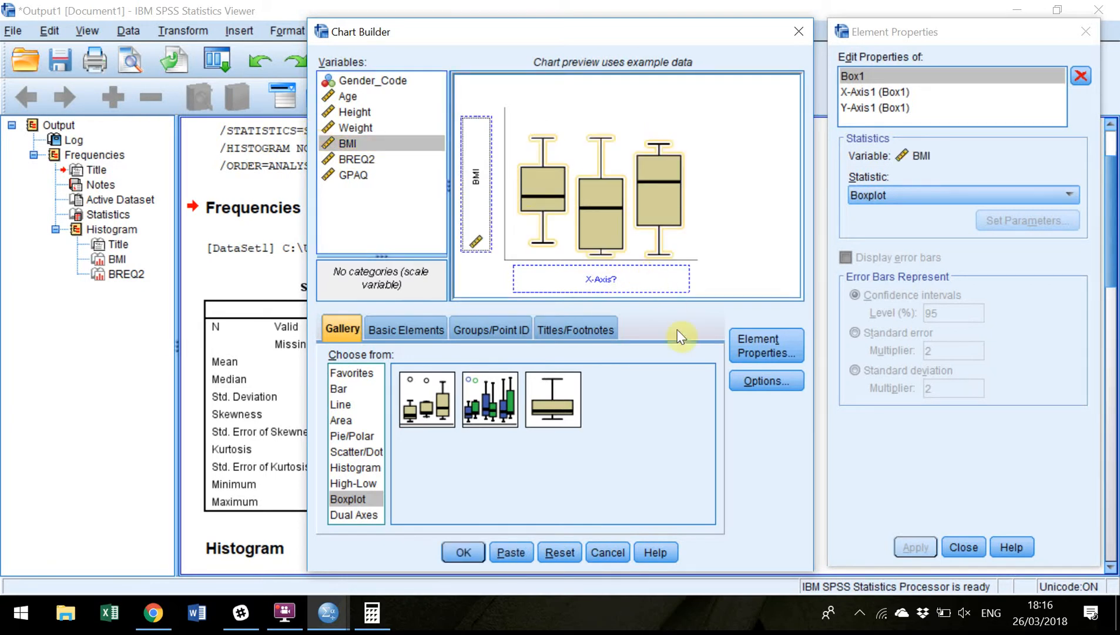
left_click(462, 553)
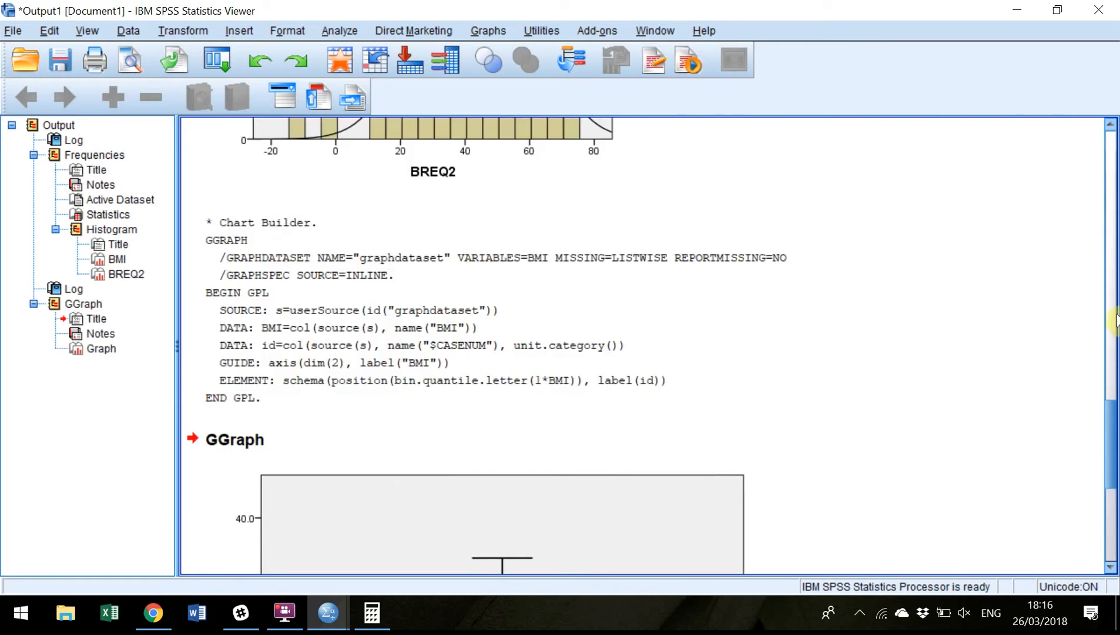
left_click_drag(1116, 412, 1117, 486)
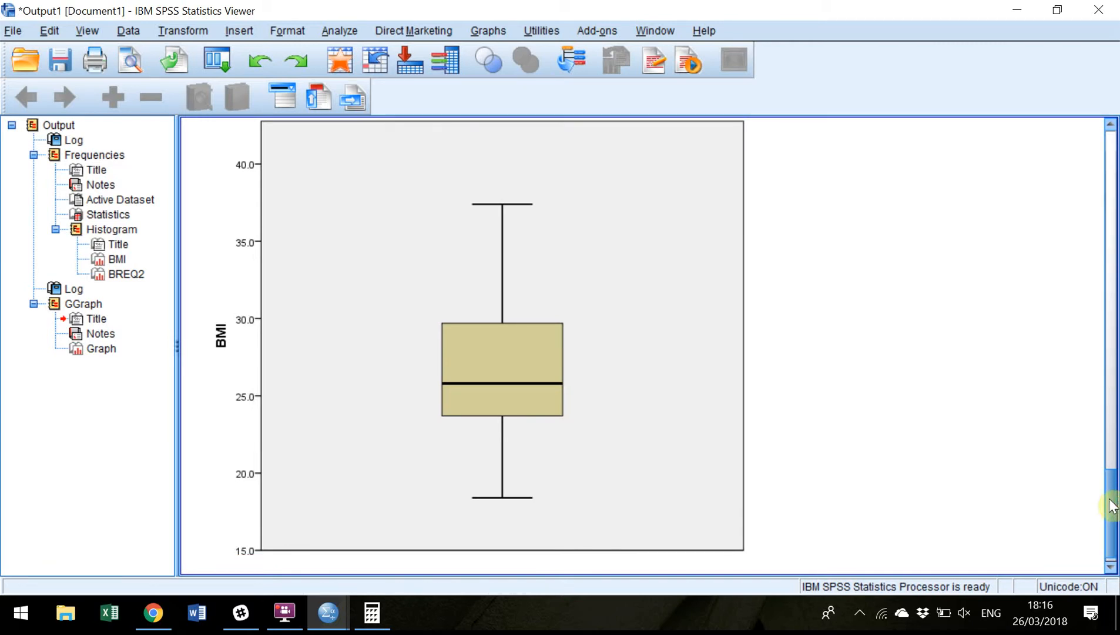
mouse_move(1112, 505)
left_mouse_down()
mouse_move(1100, 452)
mouse_move(1100, 500)
mouse_move(1110, 499)
left_mouse_up()
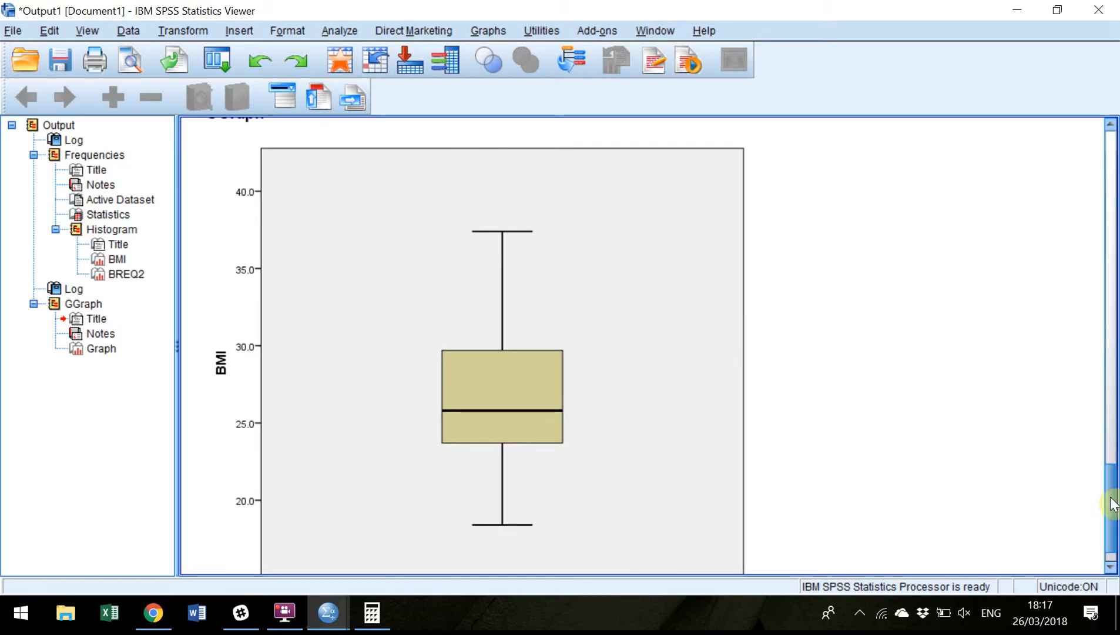
mouse_move(1112, 503)
left_mouse_down()
mouse_move(1112, 475)
mouse_move(1109, 514)
mouse_move(1105, 502)
left_mouse_up()
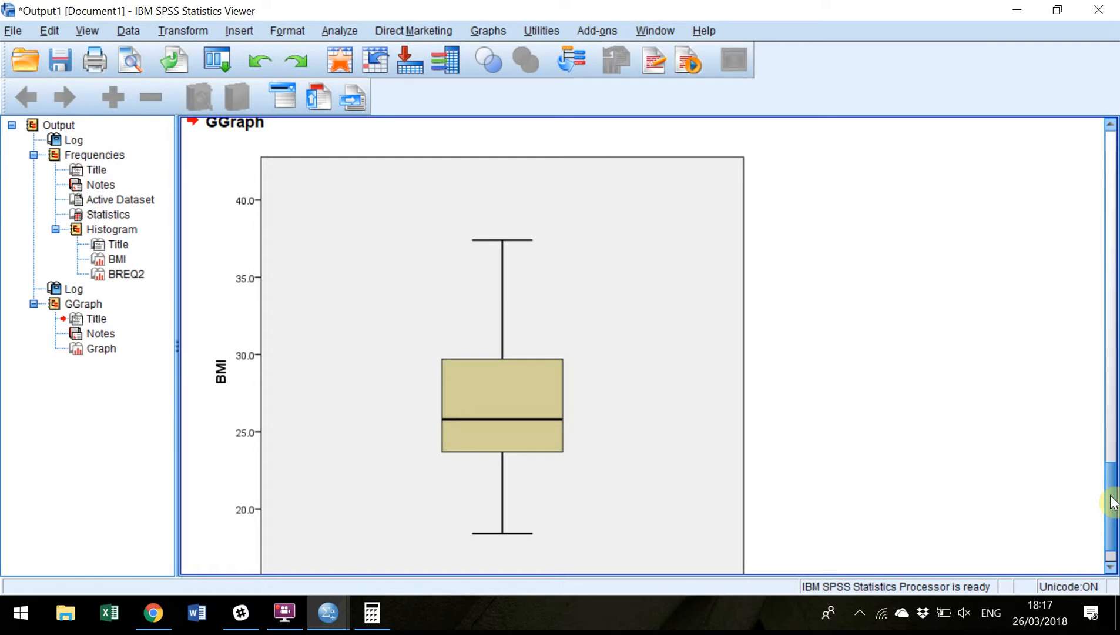
left_click_drag(1111, 510, 1088, 455)
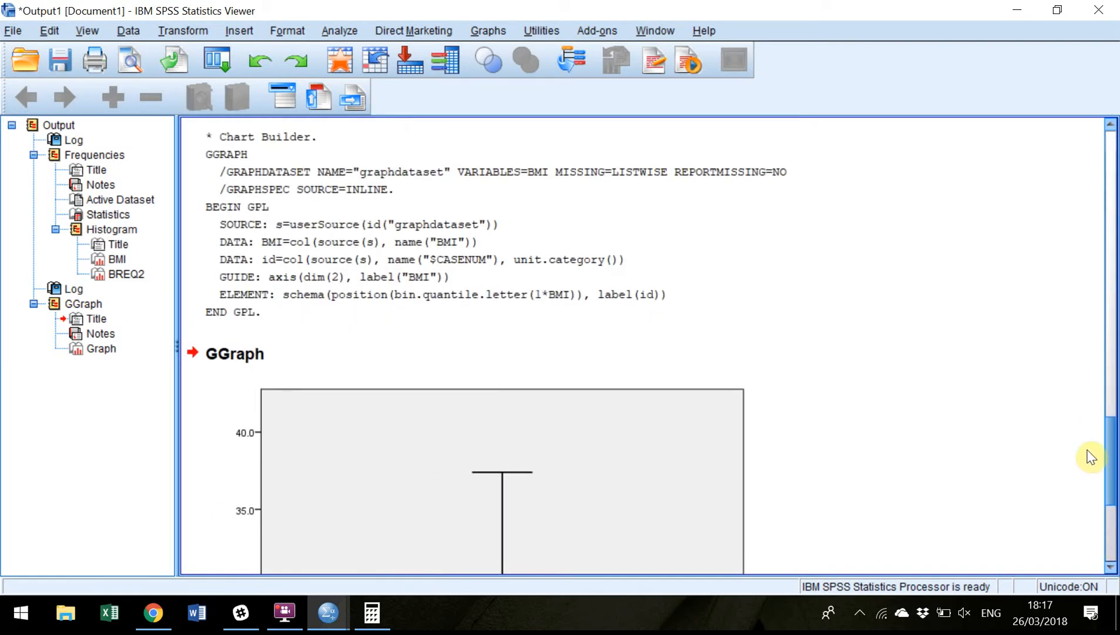
Create a BMI boxplot split by Gender_Code on the x-axis and inspect the two groups for outliers.
left_click(479, 31)
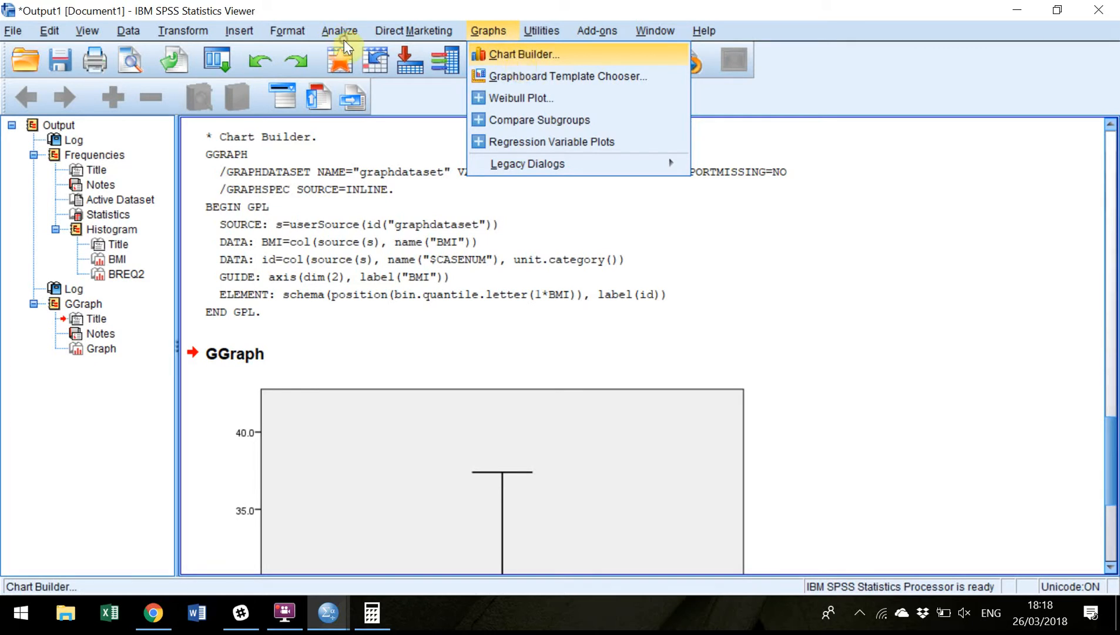
left_click(516, 56)
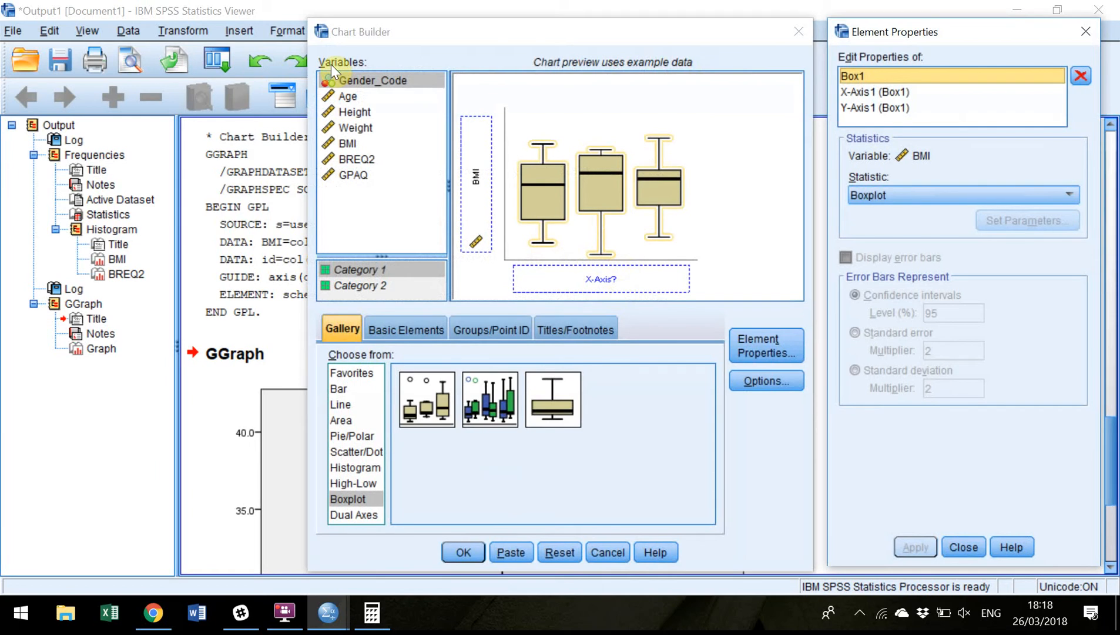
left_click_drag(344, 80, 590, 281)
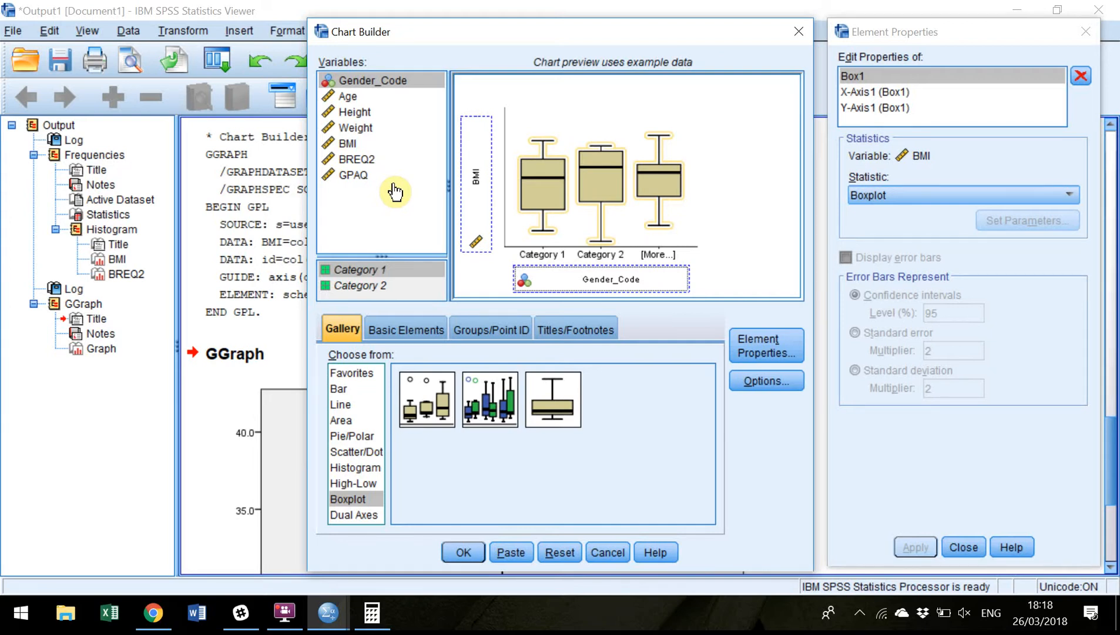
left_click(463, 553)
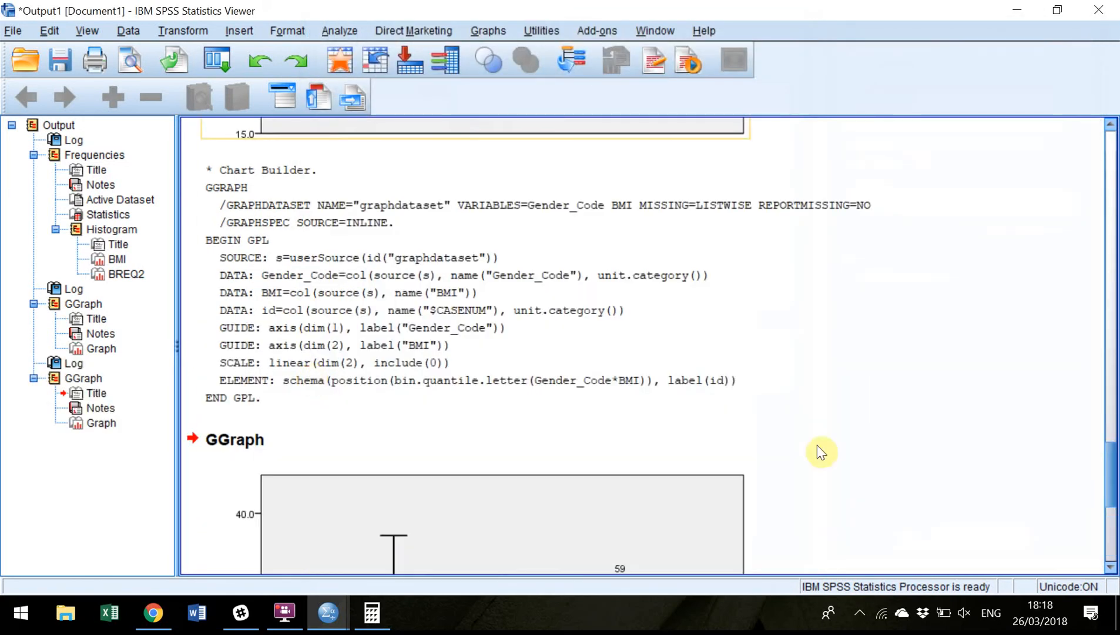
left_click_drag(1115, 470, 1114, 517)
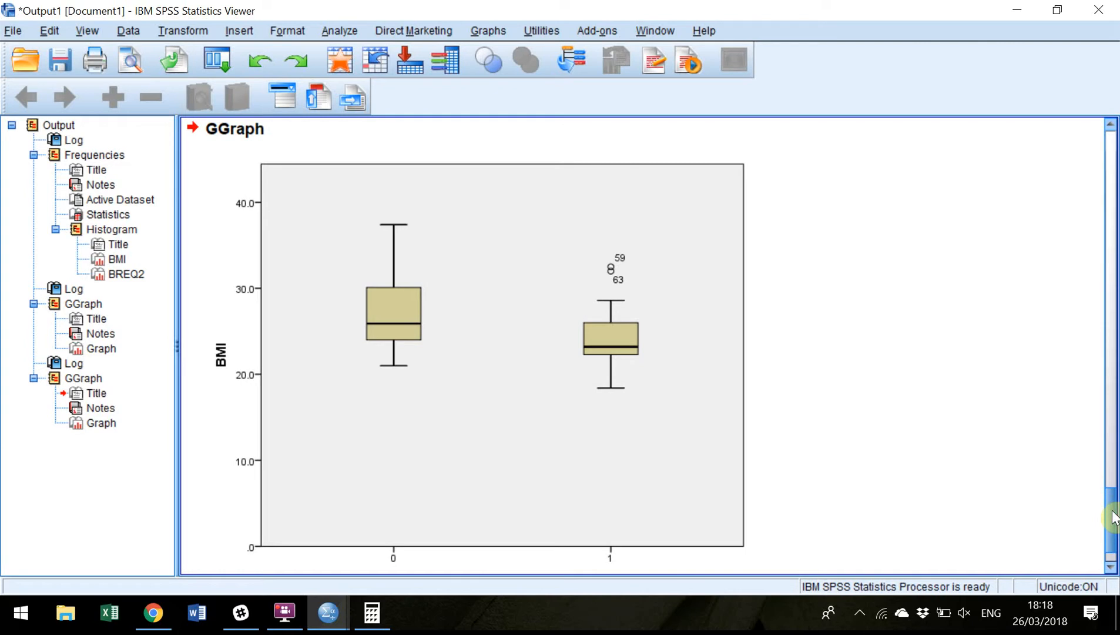
left_click(519, 369)
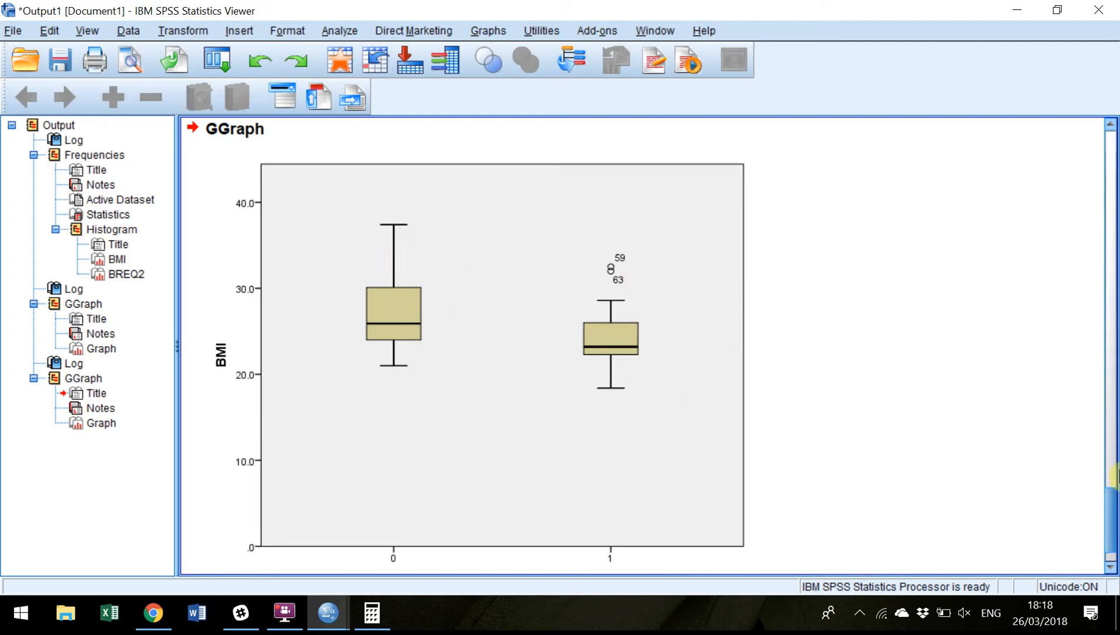
mouse_move(1114, 523)
left_mouse_down()
mouse_move(1115, 507)
mouse_move(1114, 520)
left_mouse_up()
left_click(408, 280)
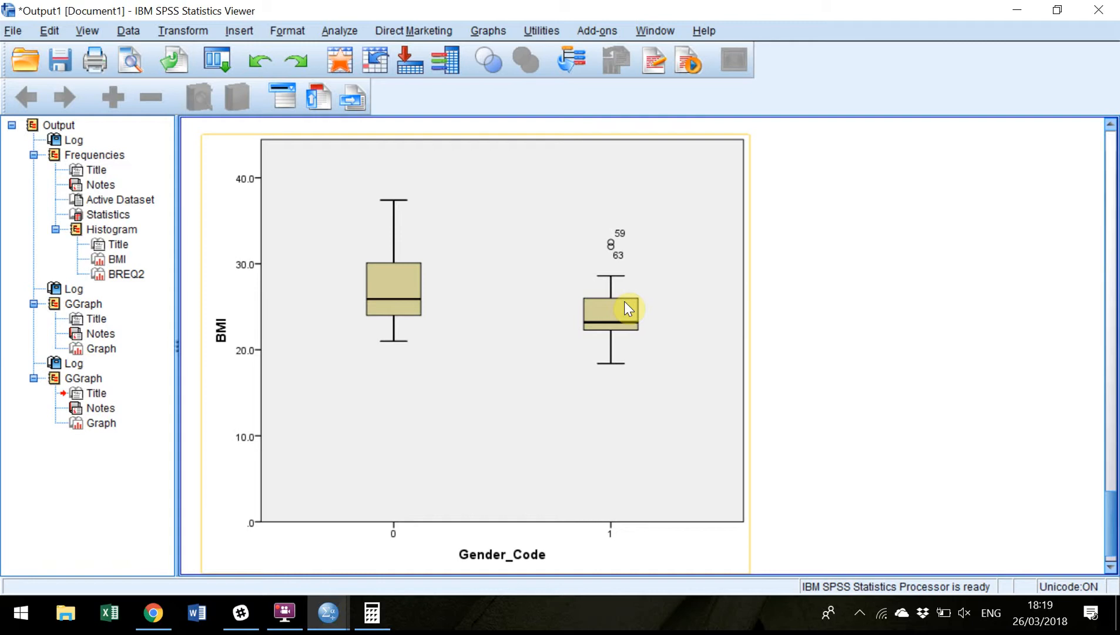
left_click(944, 370)
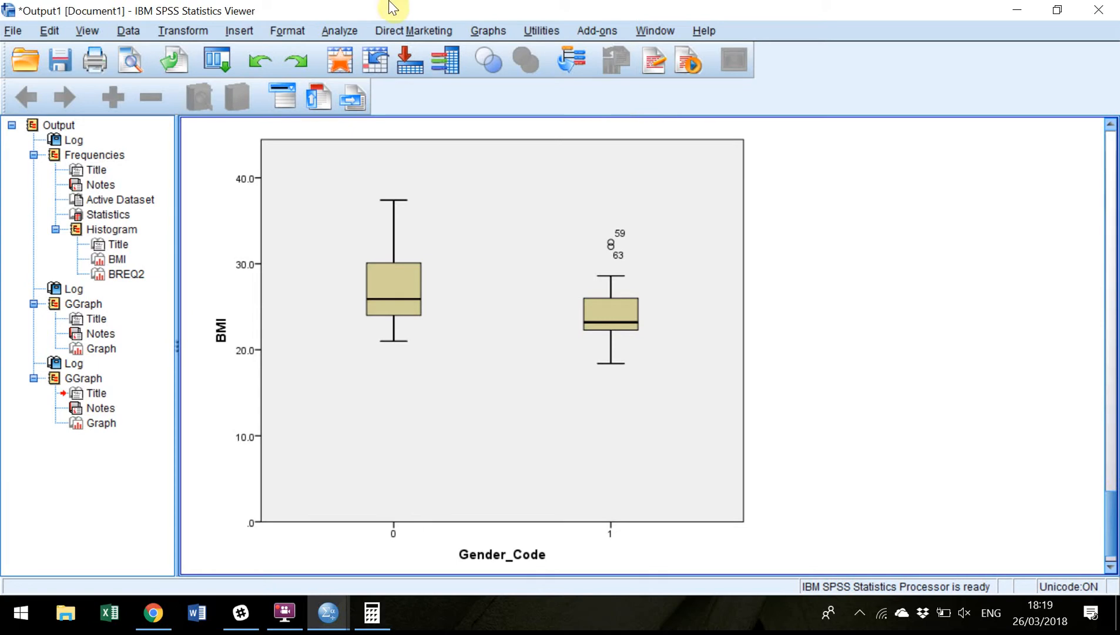
Remove Gender_Code from the x-axis and create a simple boxplot of GPAQ.
left_click(487, 29)
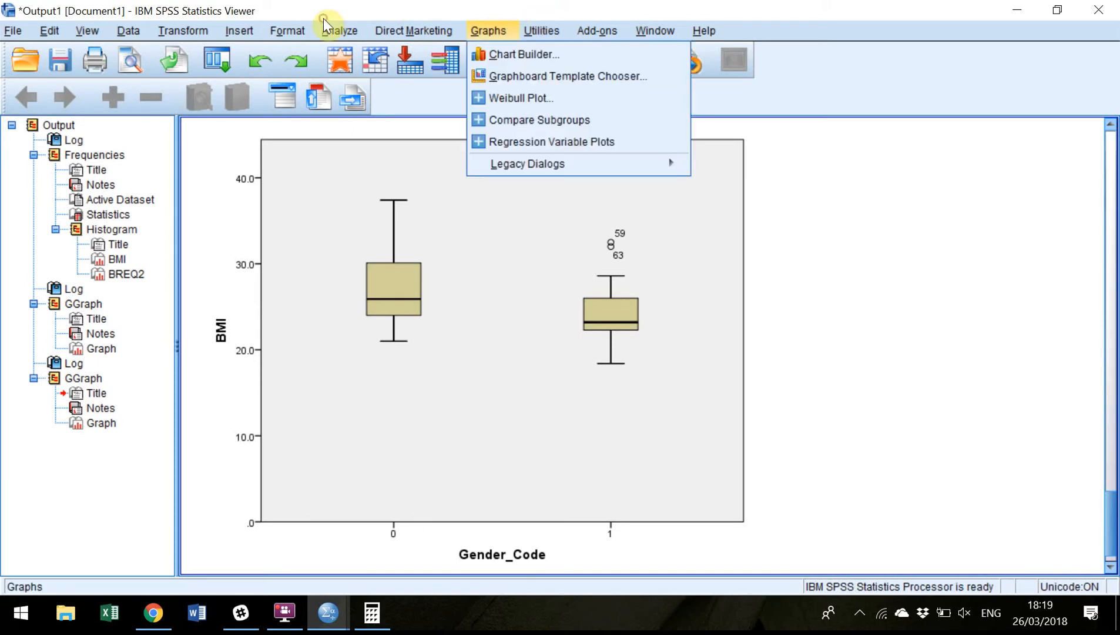
left_click(519, 56)
left_click_drag(583, 281, 362, 180)
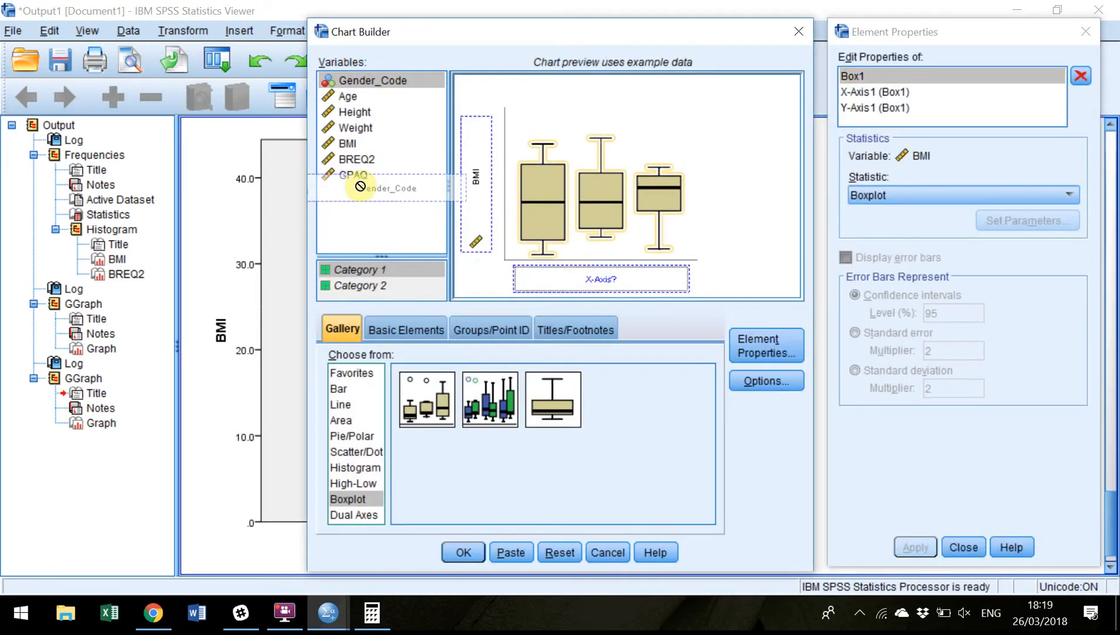
left_click_drag(357, 175, 475, 176)
left_click(484, 551)
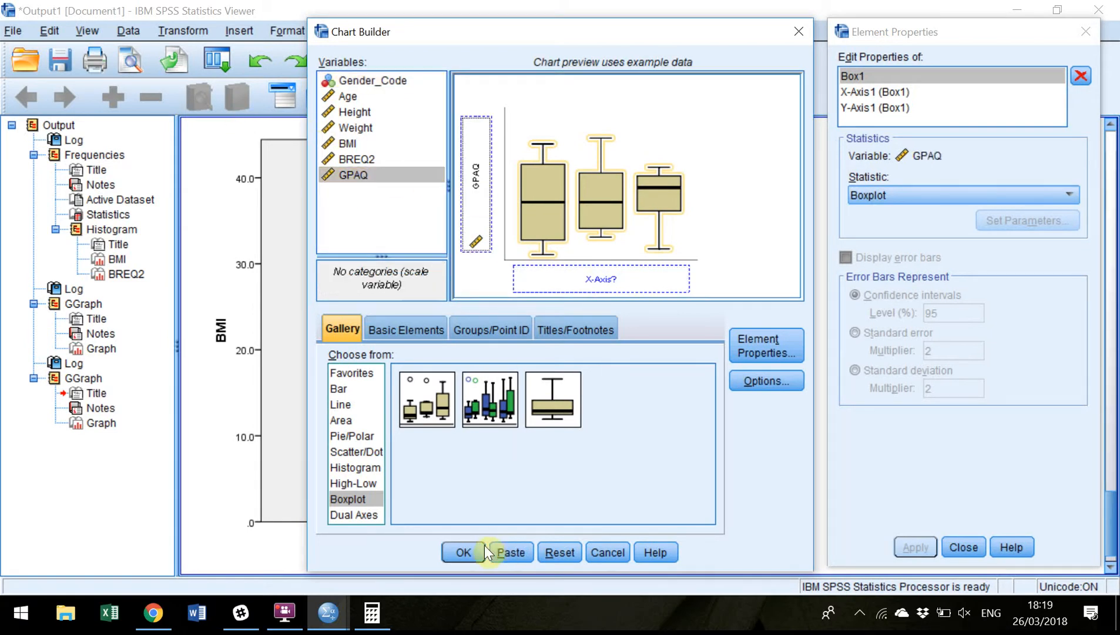
left_click_drag(1110, 486, 1109, 523)
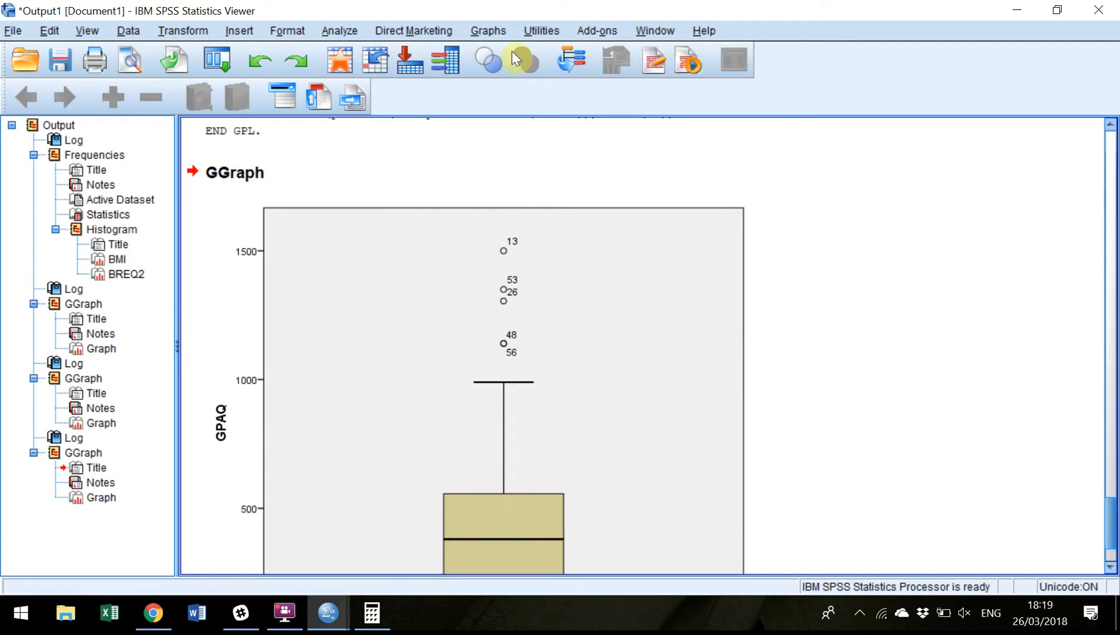
Replace GPAQ with BREQ2 on the y-axis, generate its simple boxplot and inspect it.
left_click(486, 29)
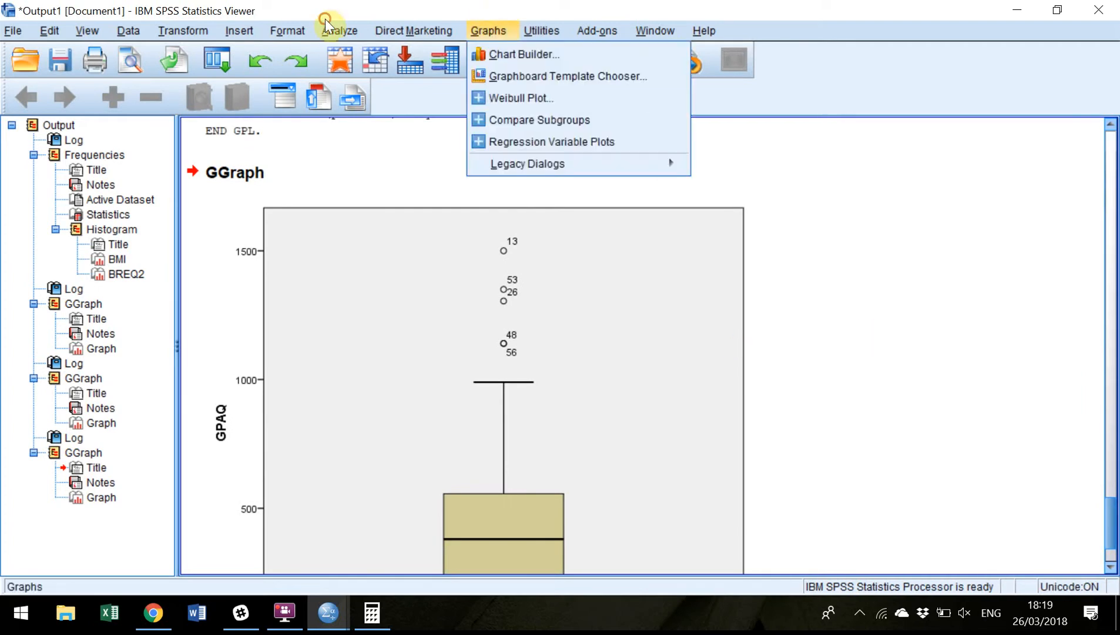
left_click(515, 55)
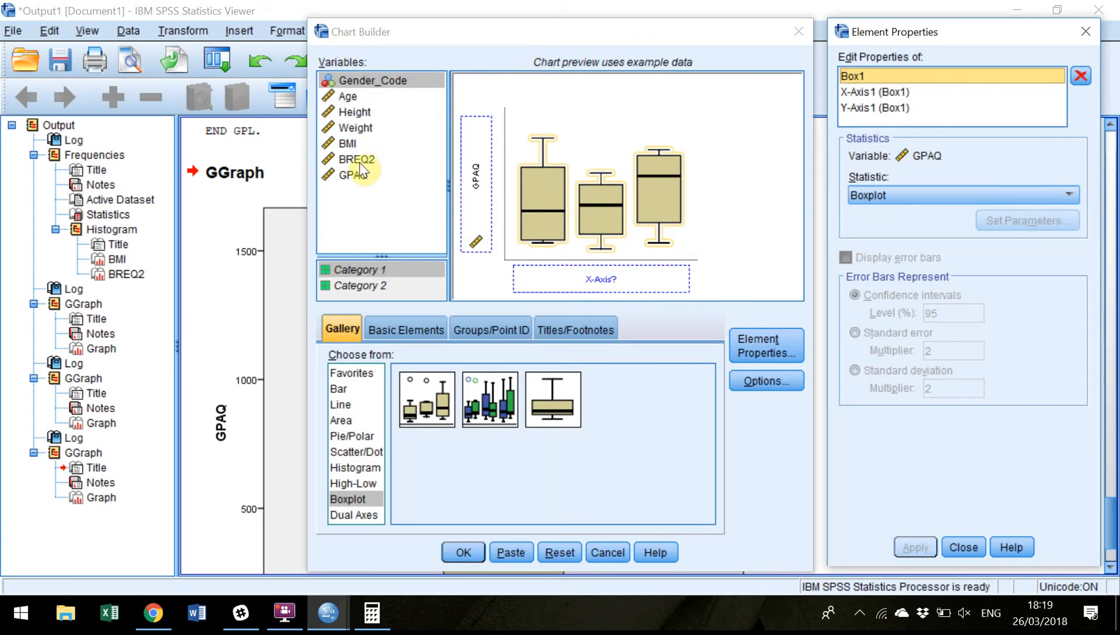
left_click_drag(356, 159, 476, 188)
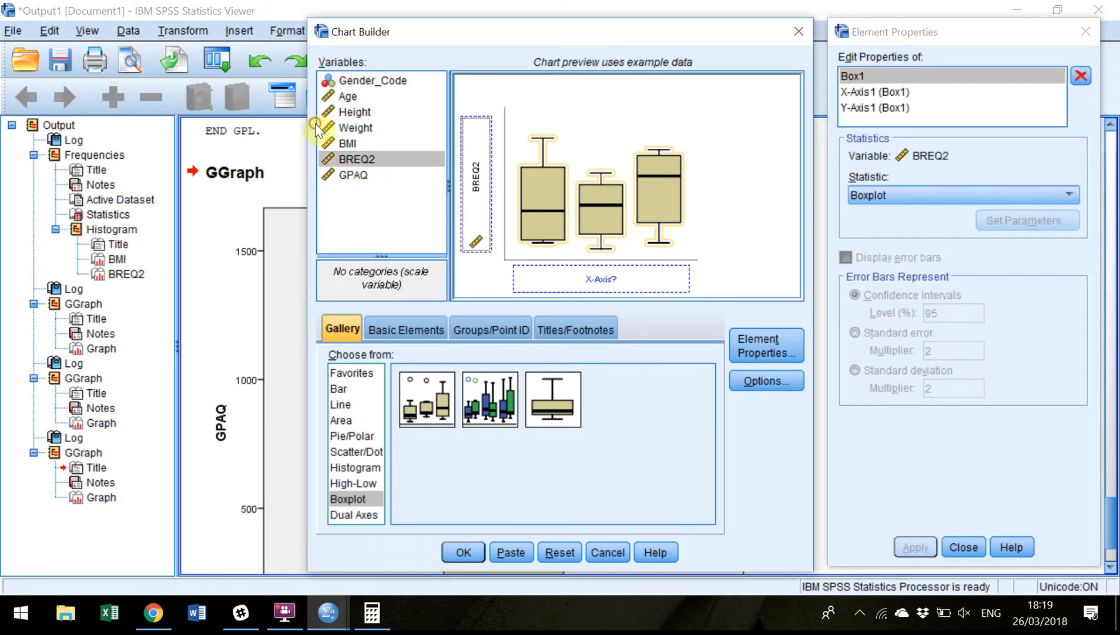
left_click(464, 556)
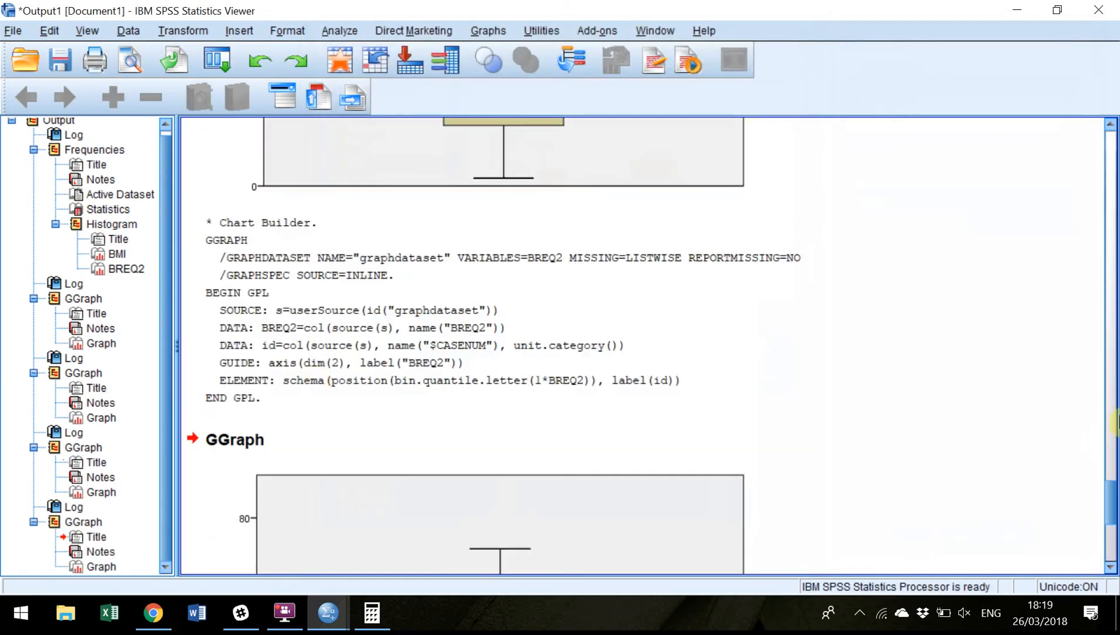
left_click(1110, 476)
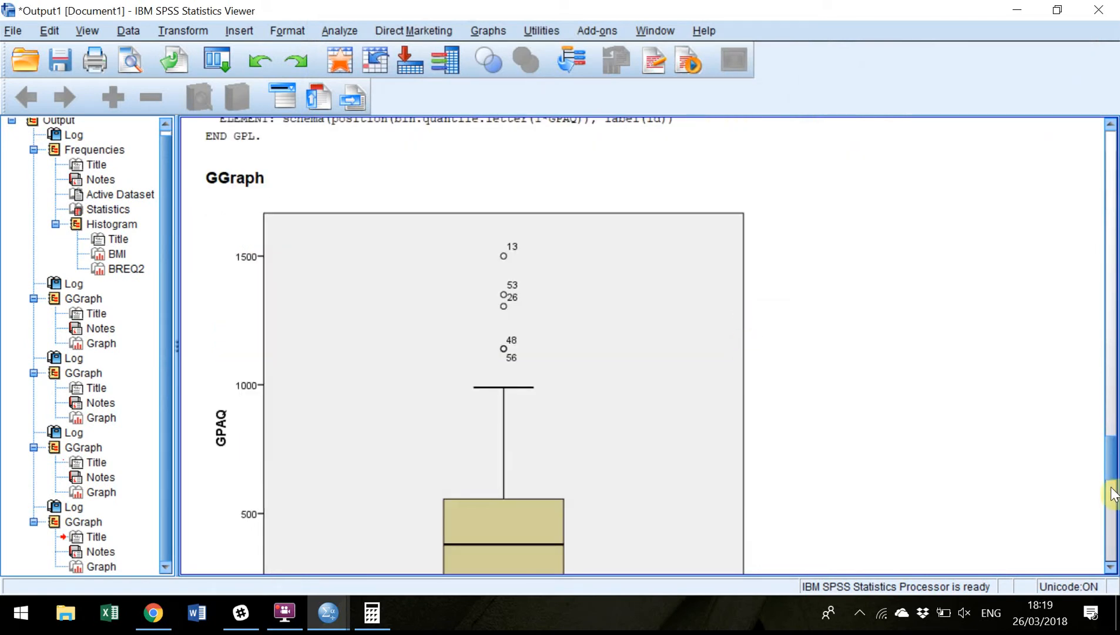
left_click_drag(1110, 483, 1114, 558)
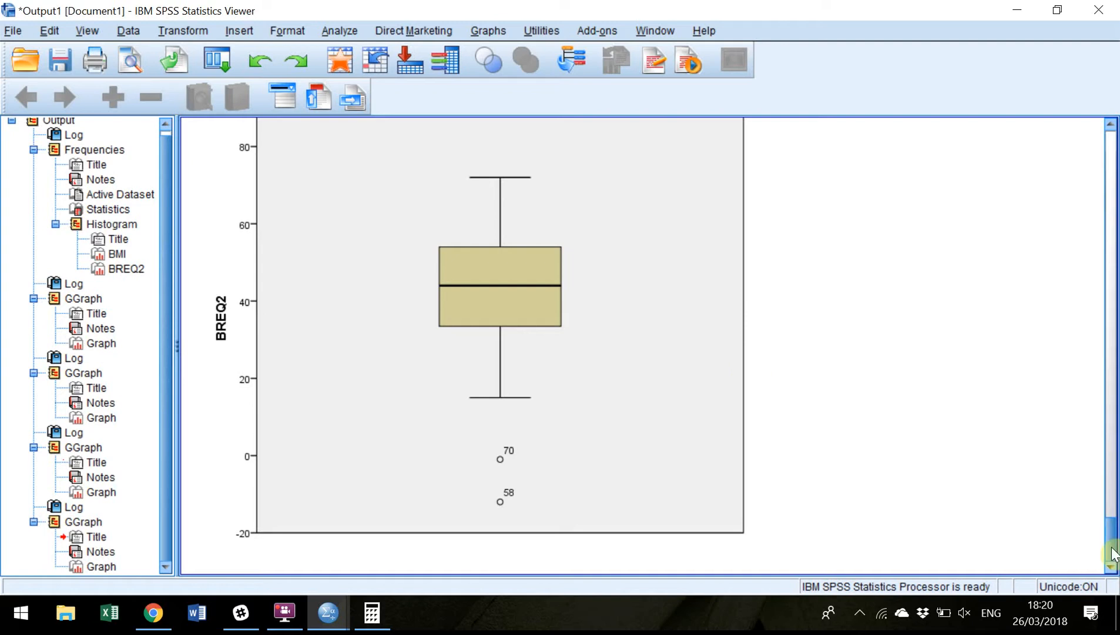
mouse_move(1111, 548)
left_mouse_down()
mouse_move(1111, 535)
mouse_move(1111, 545)
left_mouse_up()
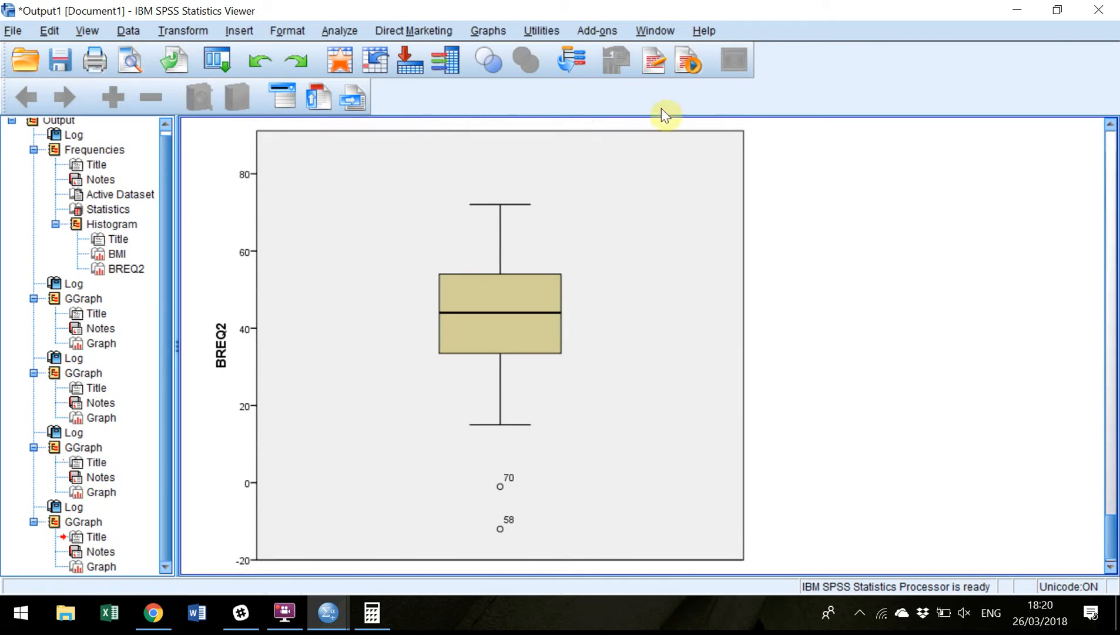
Create a BREQ2 boxplot grouped by Gender_Code on the x-axis and bring it into view.
left_click(487, 25)
left_click(504, 53)
left_click_drag(347, 78, 572, 287)
left_click(481, 550)
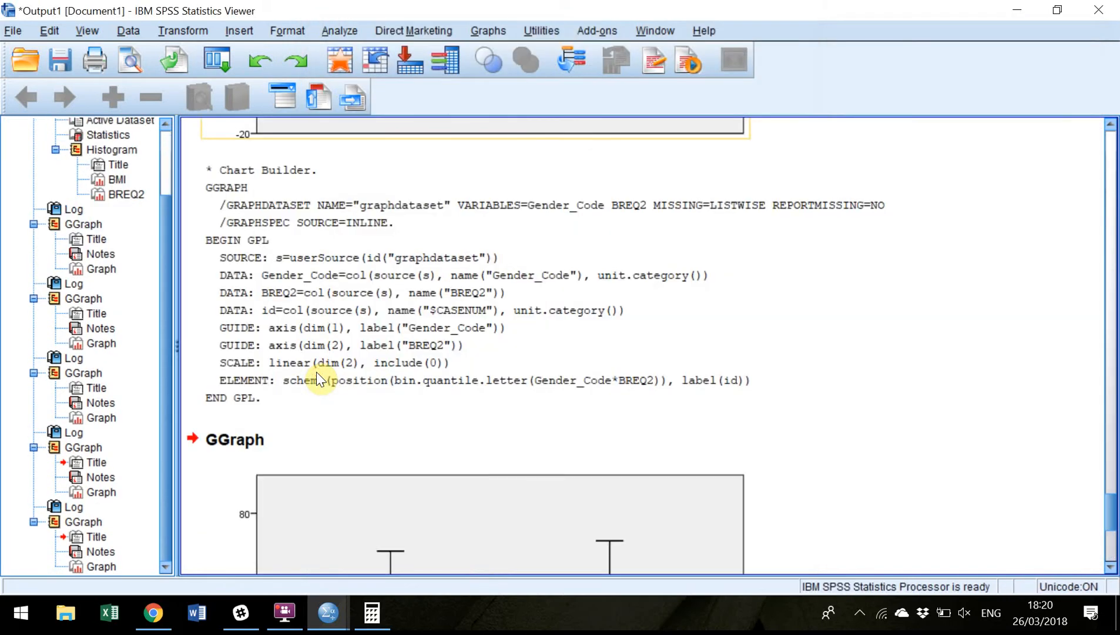
left_click_drag(1110, 523, 1113, 550)
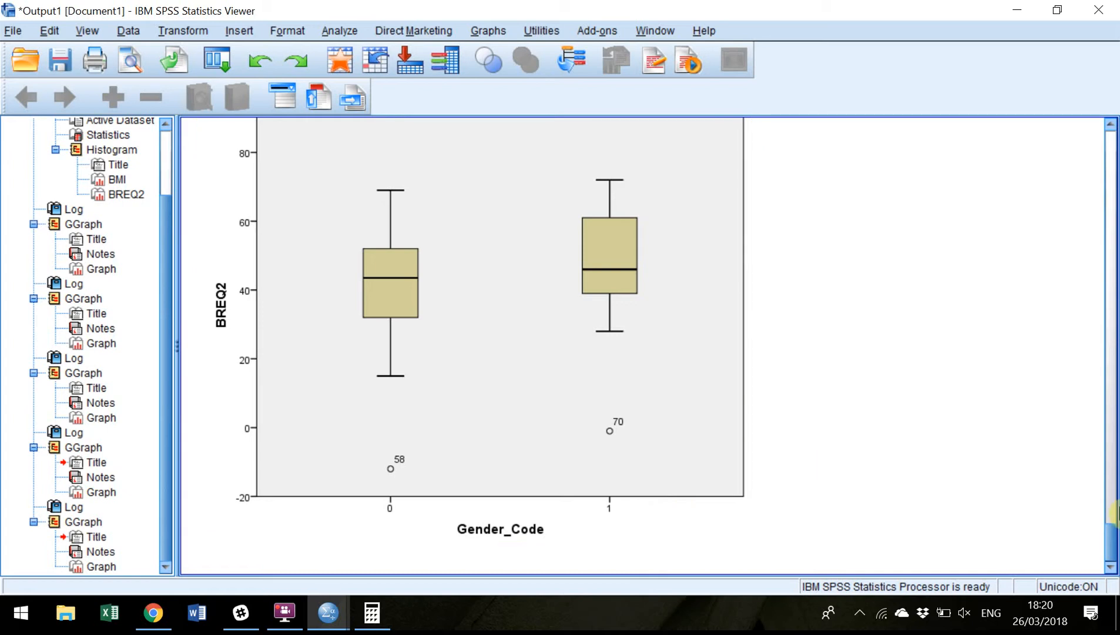
Review the BREQ2 and BMI histograms again, and minimise the output window to return to the dataset.
left_click_drag(1113, 537, 1109, 227)
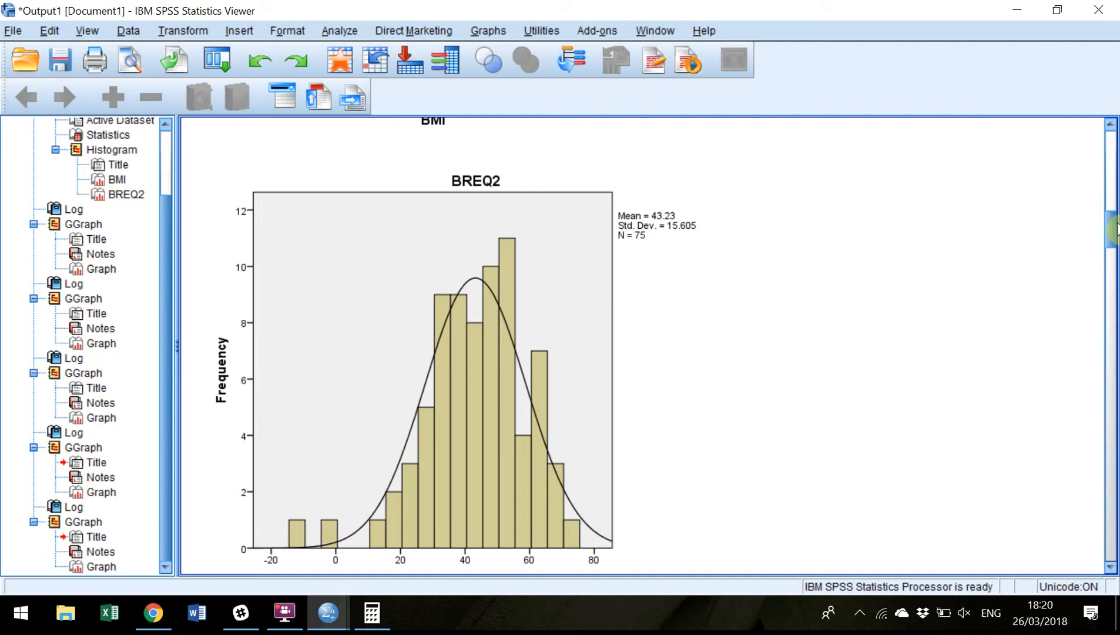
left_click_drag(1110, 235, 1111, 201)
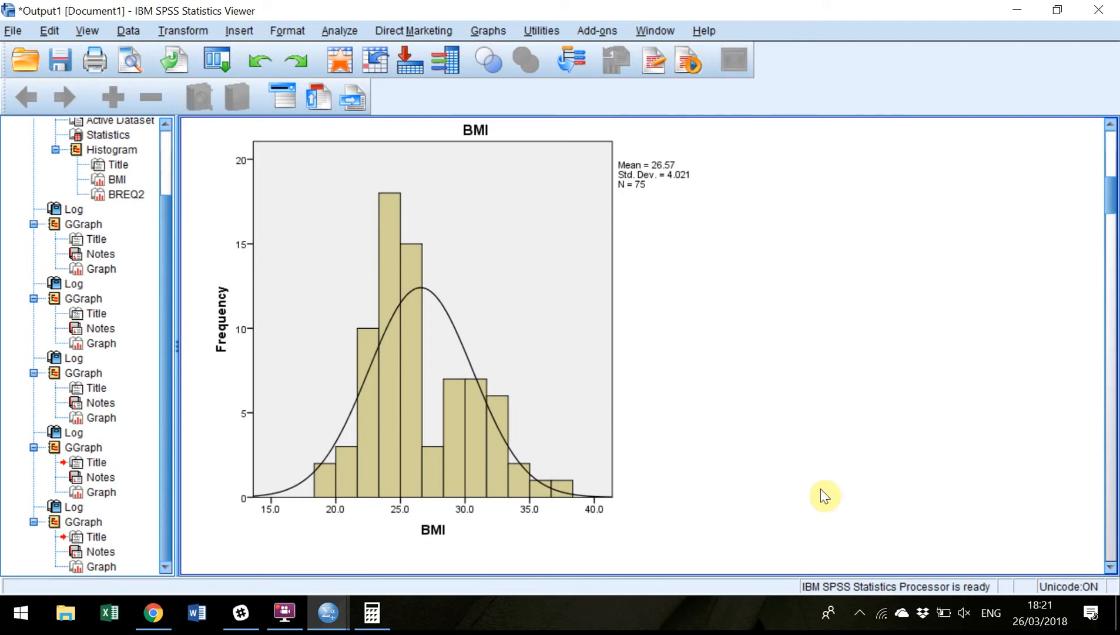
left_click(1018, 9)
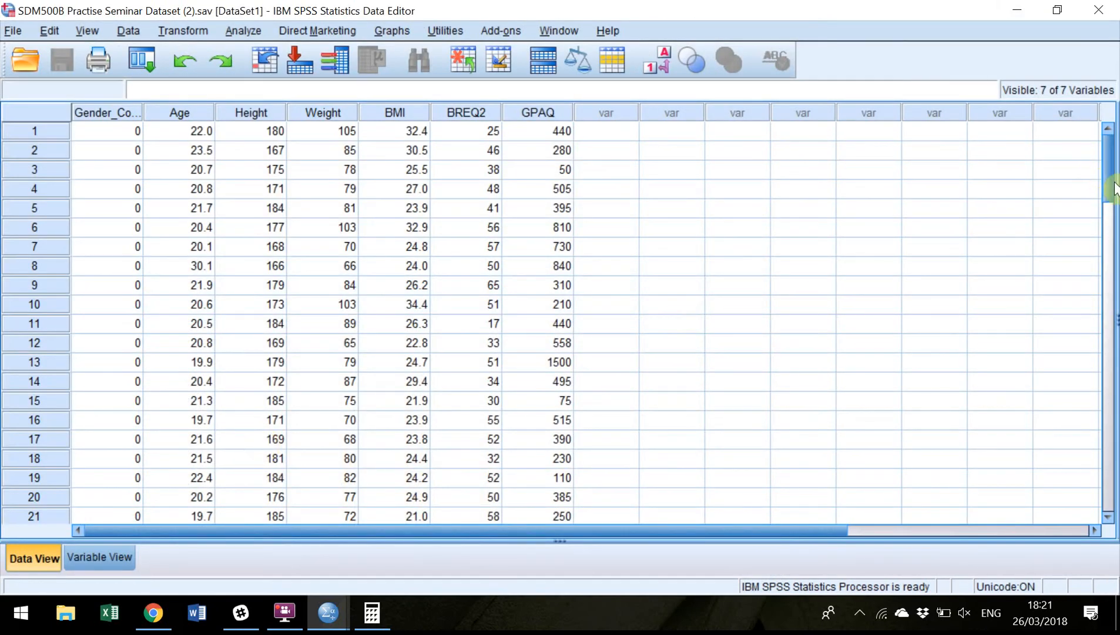
Cut case 58, the Gender_Code 0 row with a BREQ2 score of -12, from the dataset.
left_click_drag(1107, 182, 1109, 316)
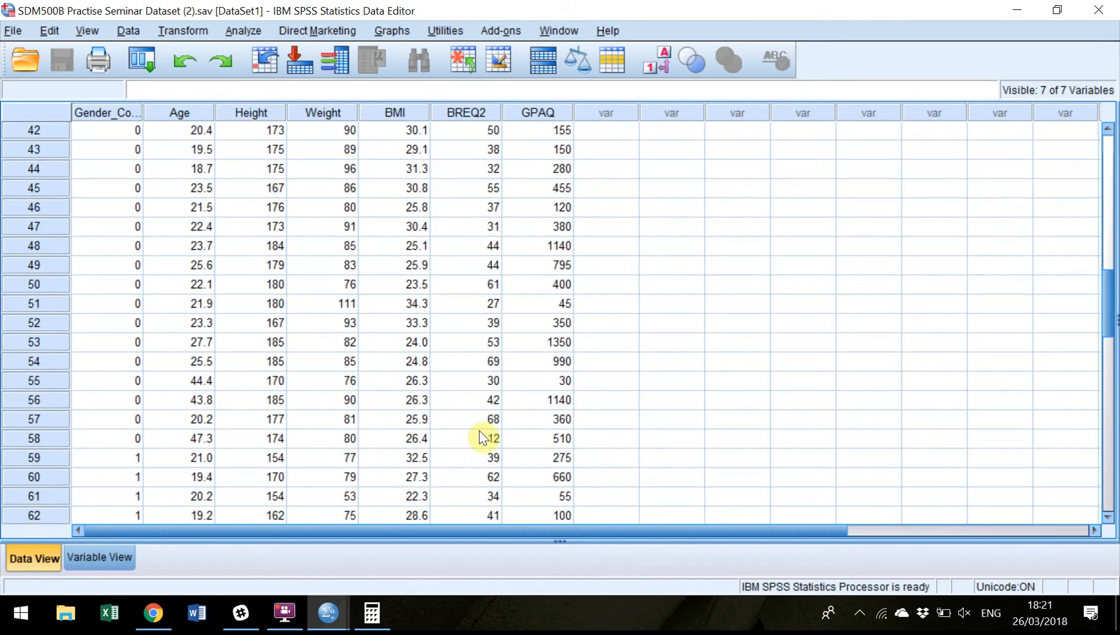
right_click(39, 440)
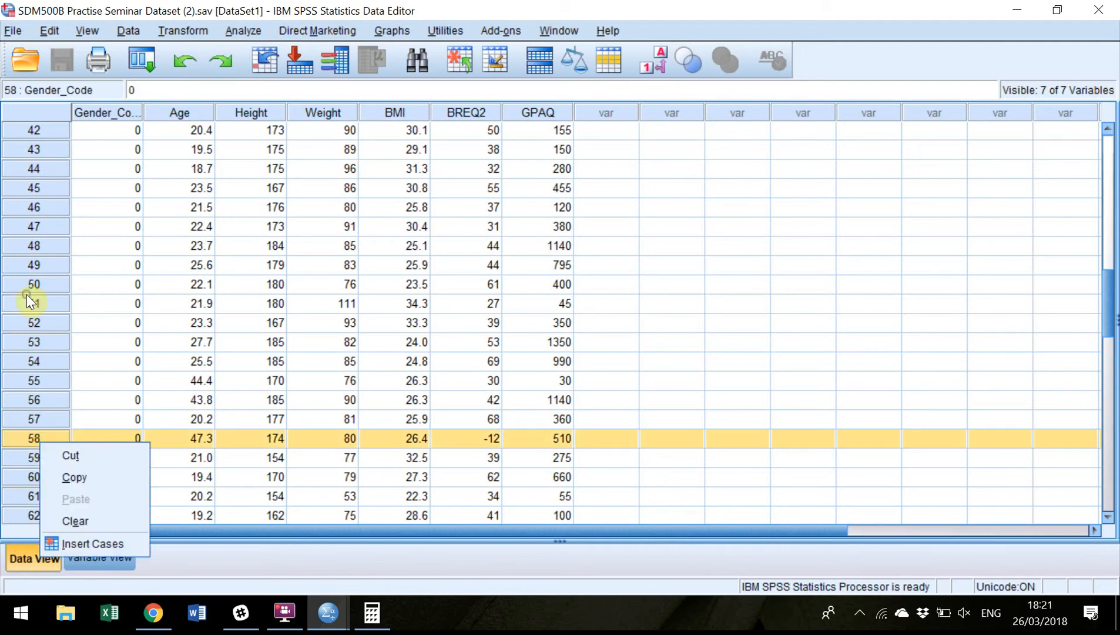
left_click(80, 453)
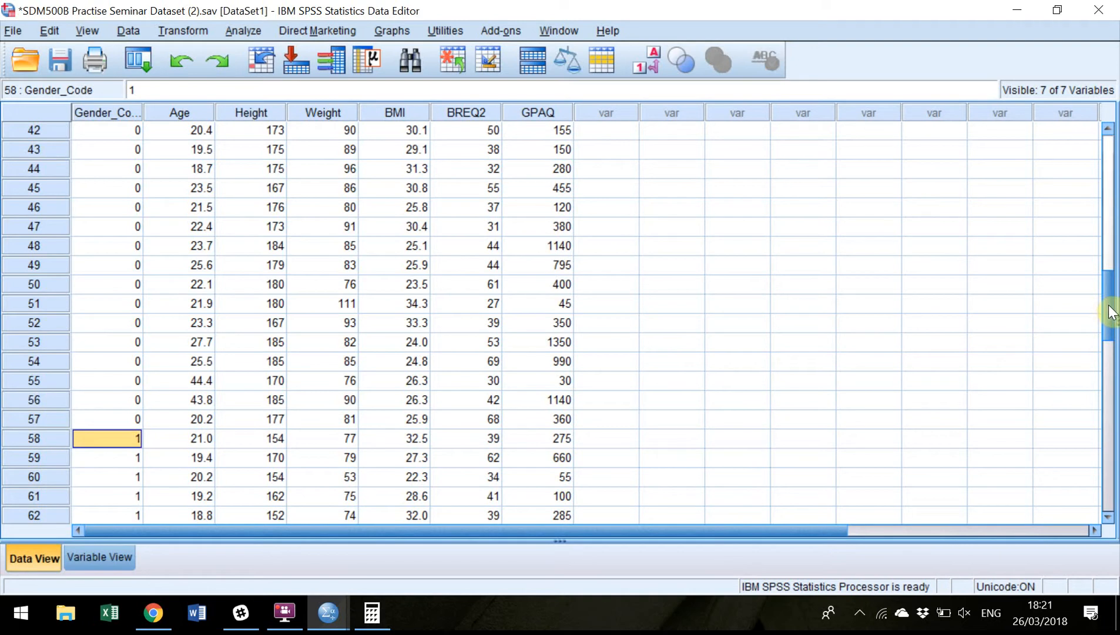
Cut case 69, the Gender_Code 1 row with a BREQ2 score of -1, from the dataset.
left_click_drag(1111, 311, 1102, 361)
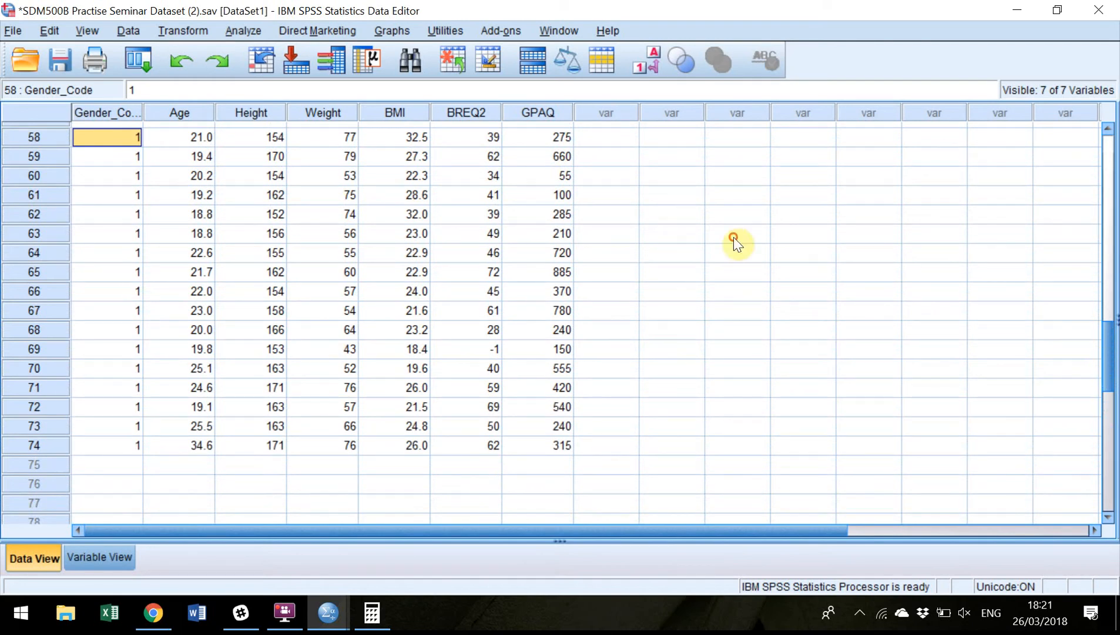
left_click(30, 351)
right_click(30, 352)
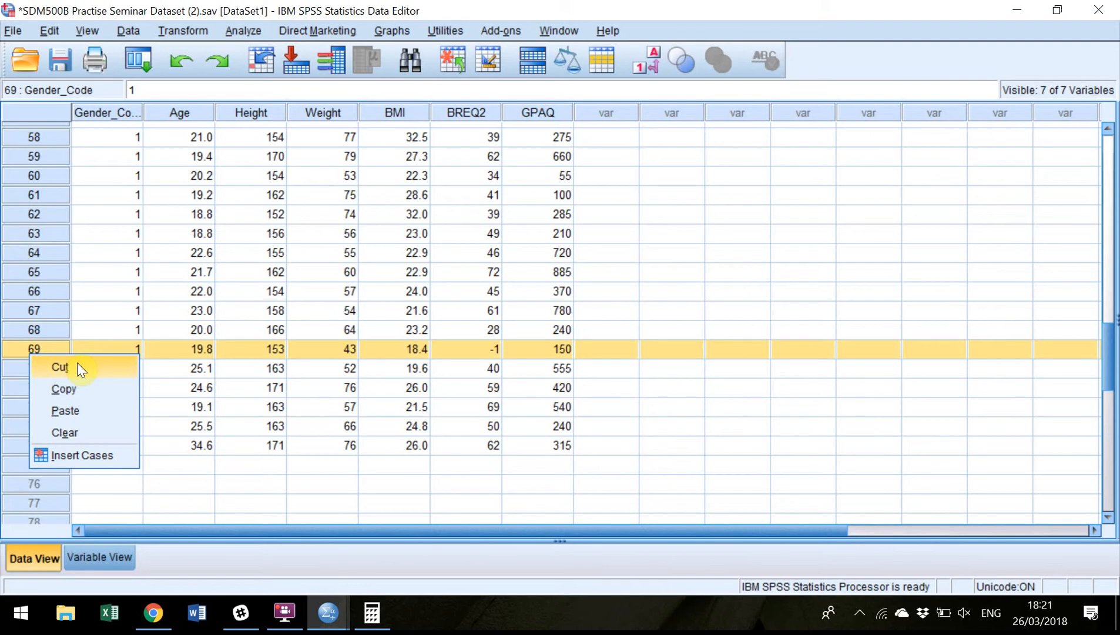
left_click(61, 367)
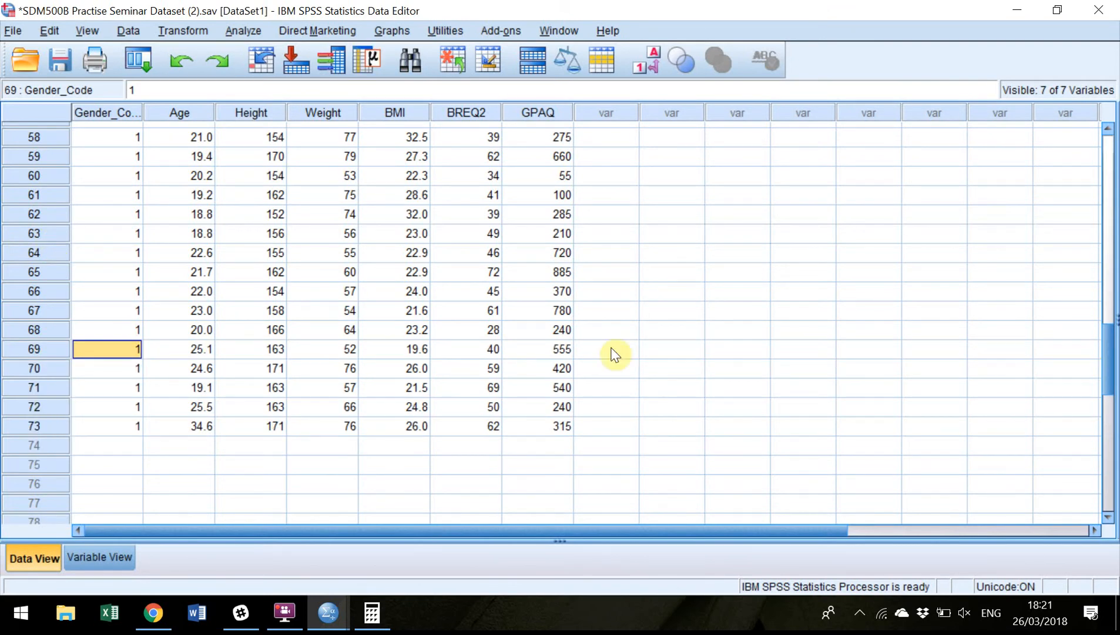
Rerun Frequencies for BMI and BREQ2 on the reduced dataset and review the new histograms and Statistics table.
left_click(242, 31)
mouse_move(250, 50)
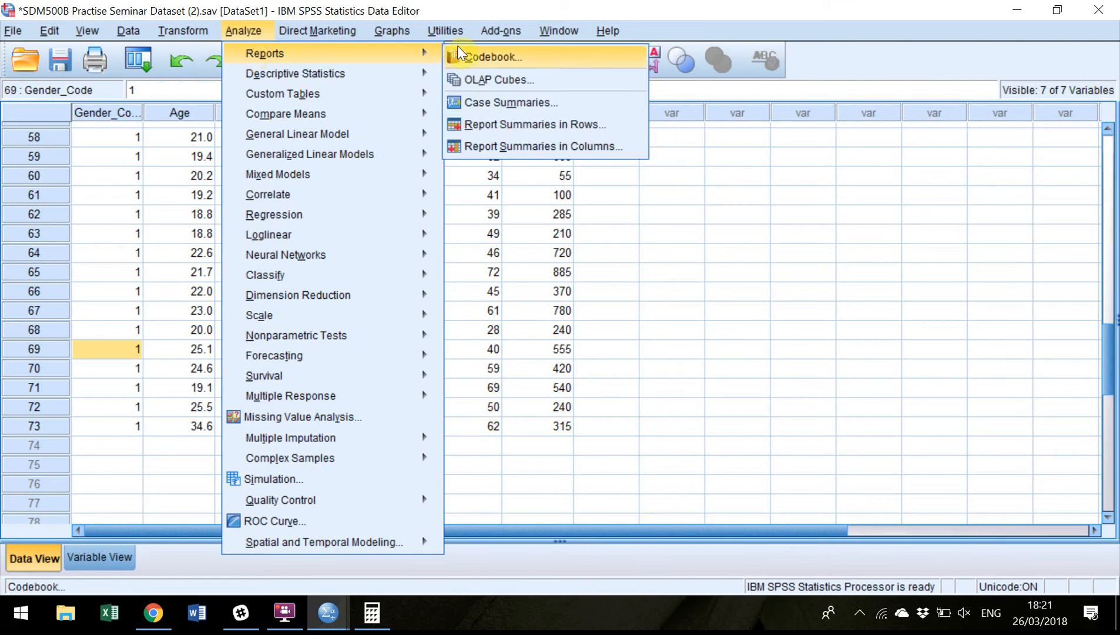
mouse_move(349, 75)
left_click(464, 76)
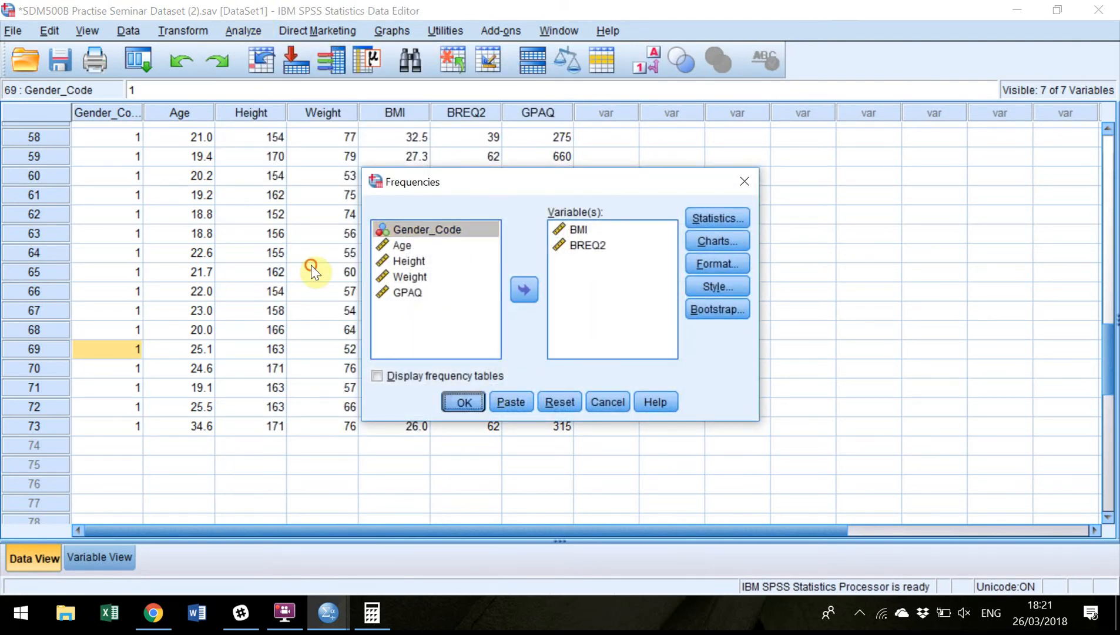
key("Return")
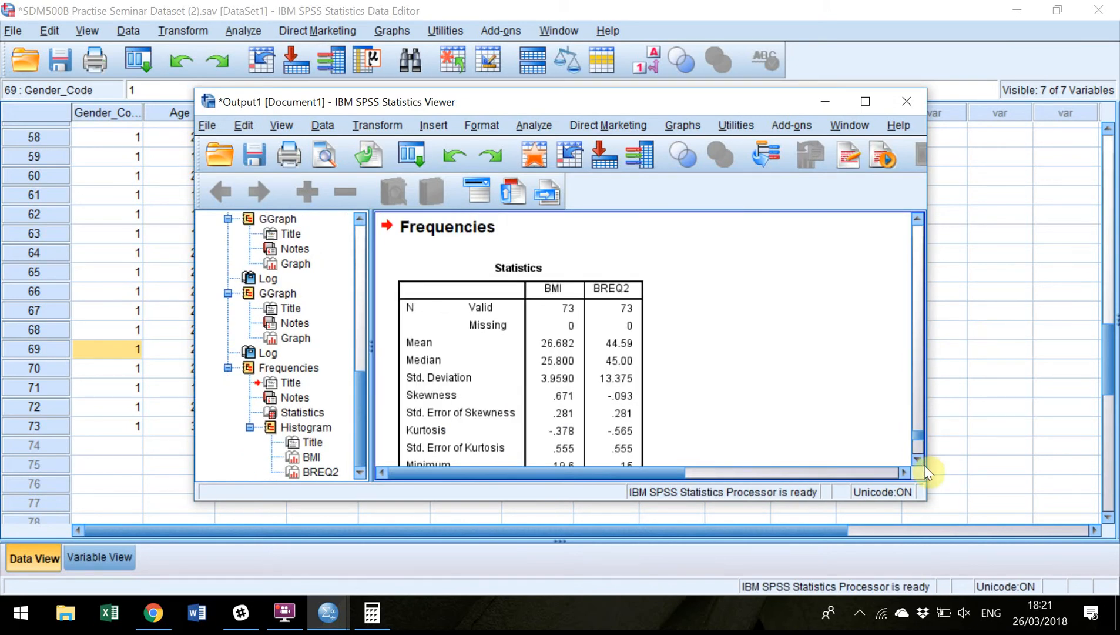
scroll(623, 299, "down", 10)
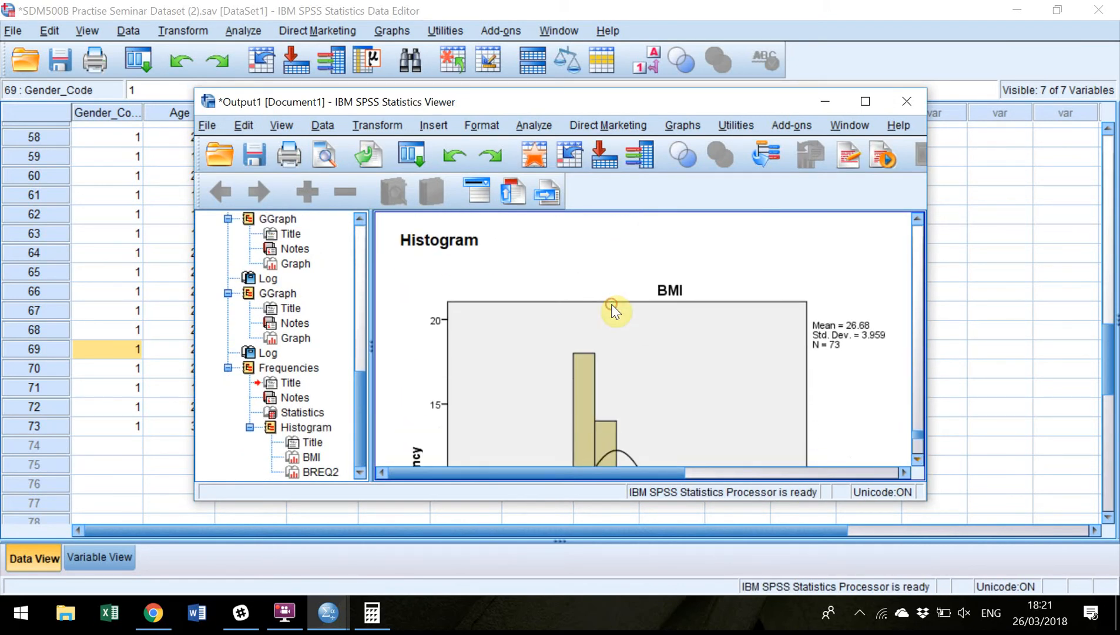
scroll(612, 306, "down", 10)
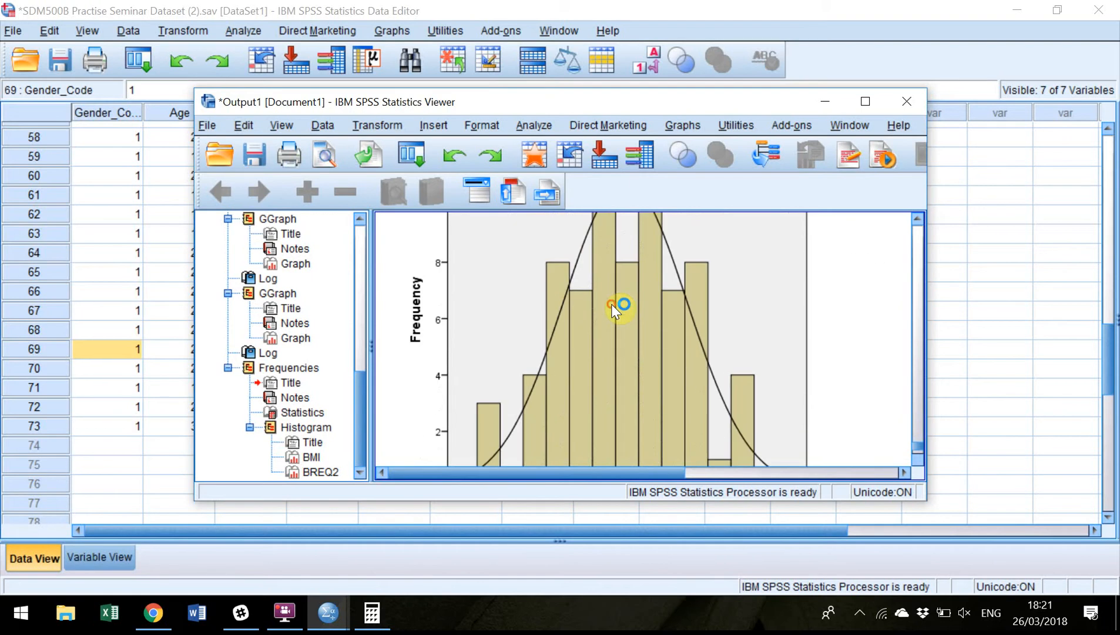
left_click_drag(918, 446, 902, 413)
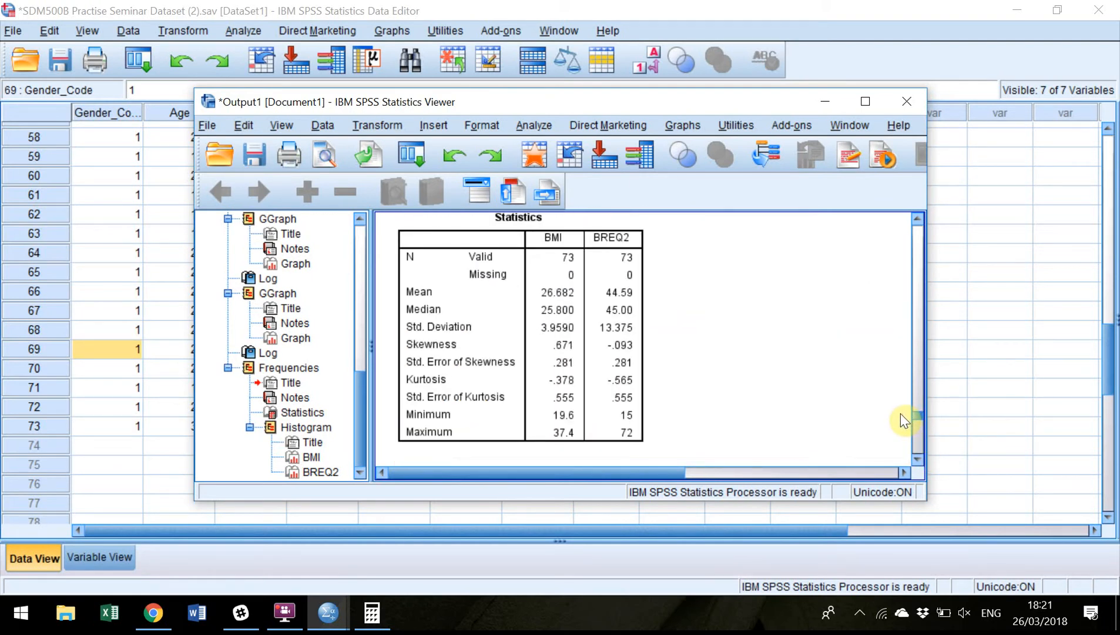
left_click(600, 276)
Switch to Calculator, place it beside the Statistics table, and divide the BMI skewness 0.671 by its standard error 0.281.
left_click(372, 613)
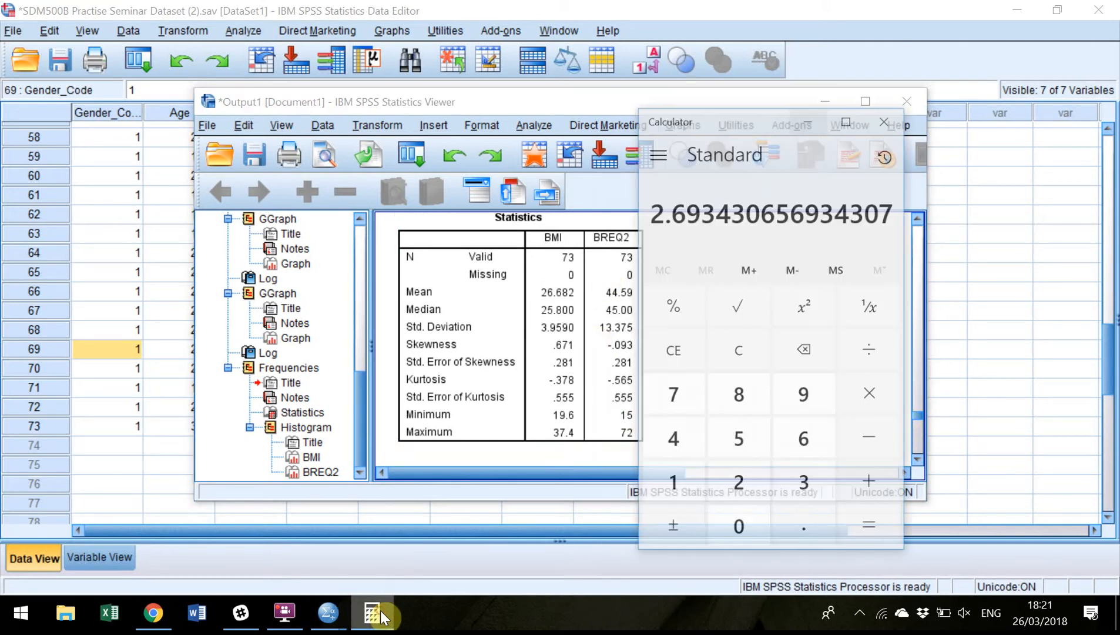
left_click_drag(793, 90, 852, 68)
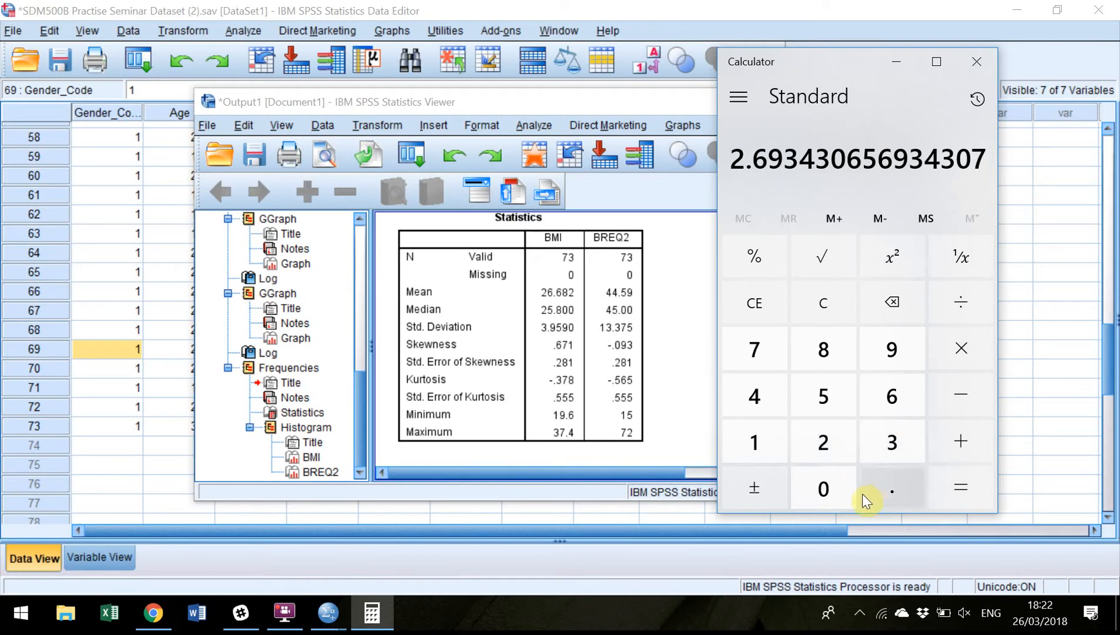
left_click(885, 491)
left_click(877, 395)
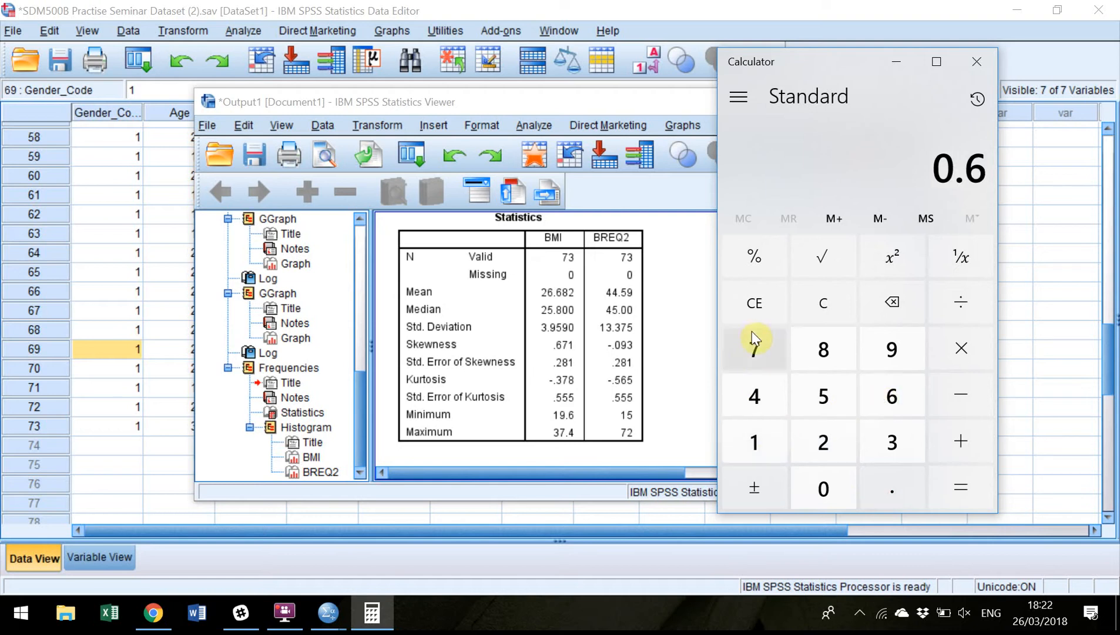
left_click(754, 350)
left_click(754, 444)
left_click(953, 290)
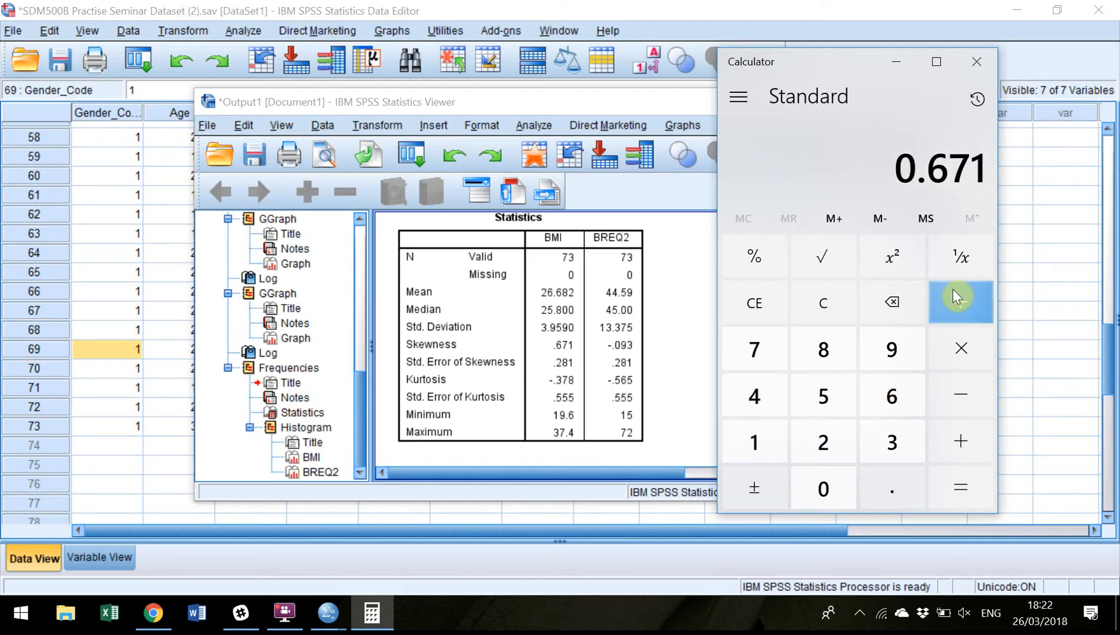
left_click(891, 488)
left_click(840, 457)
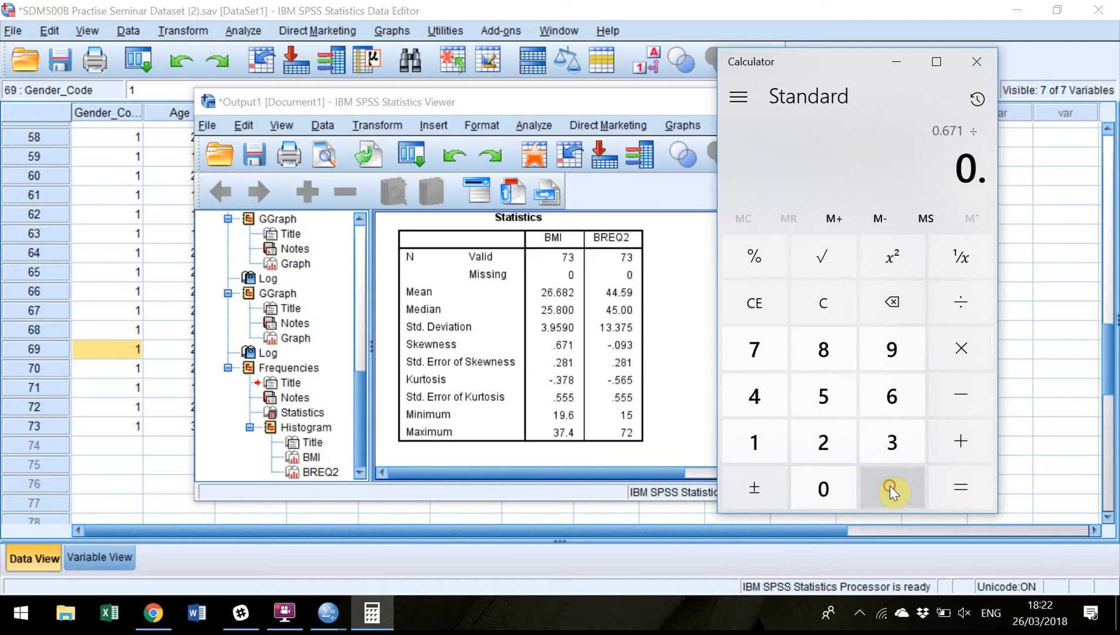
left_click(823, 350)
left_click(753, 444)
left_click(957, 487)
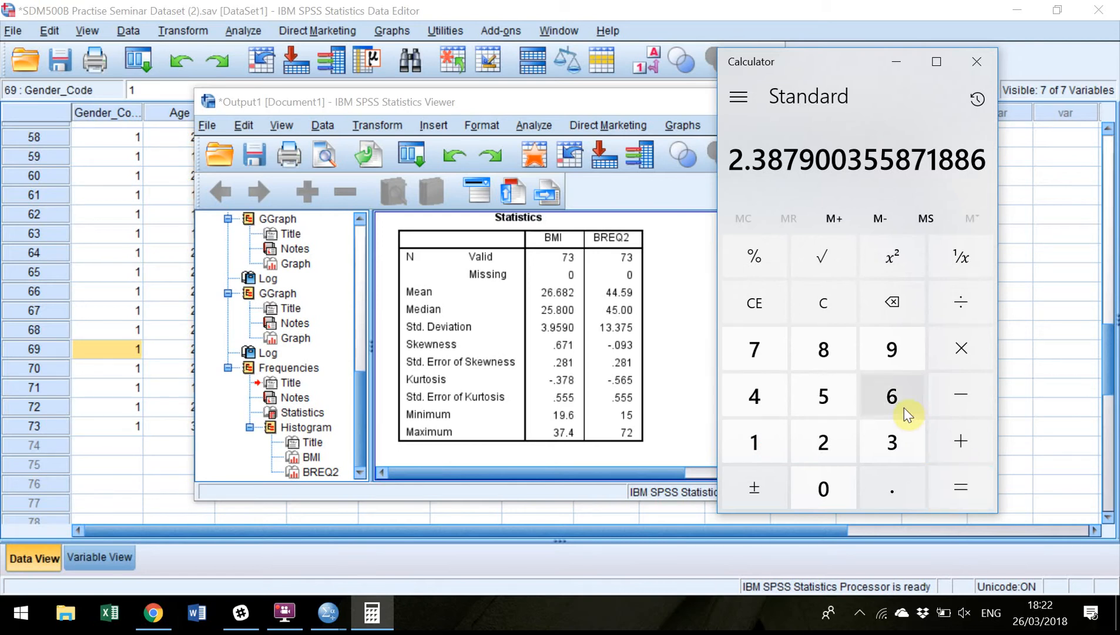
Calculate the BMI kurtosis z-score by dividing -0.378 by its standard error 0.555.
left_click(896, 488)
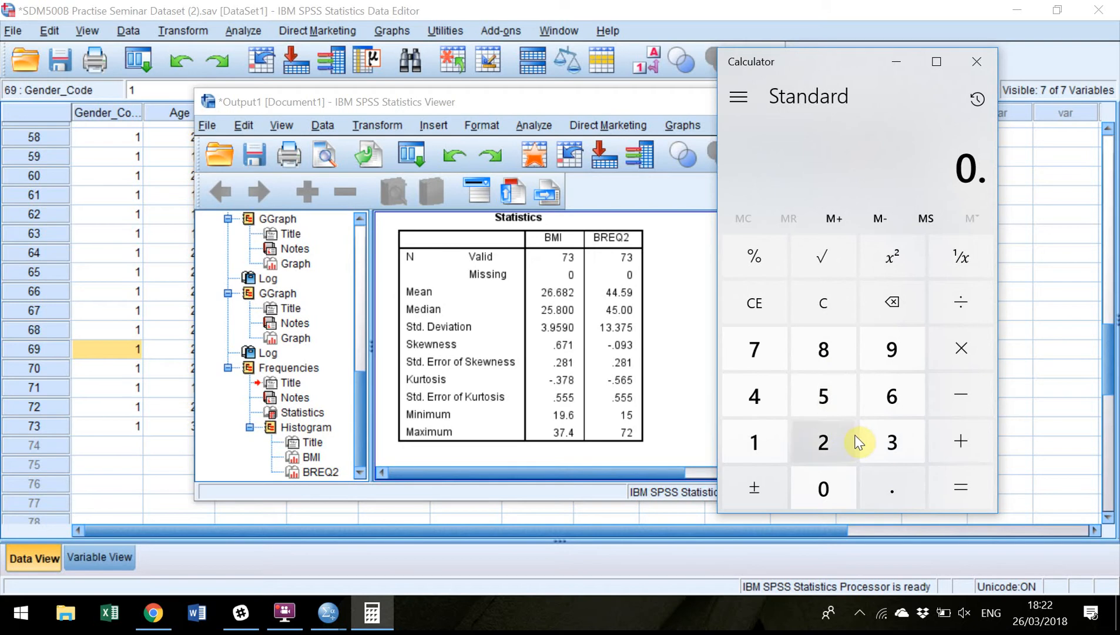
left_click(887, 445)
left_click(757, 351)
left_click(826, 349)
left_click(753, 488)
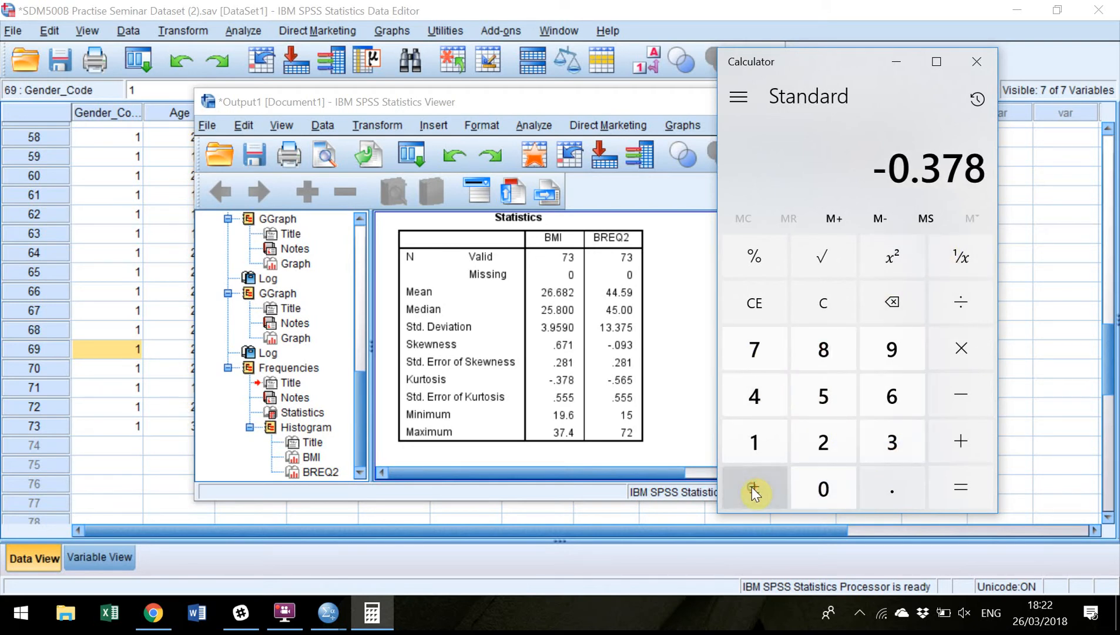
left_click(977, 309)
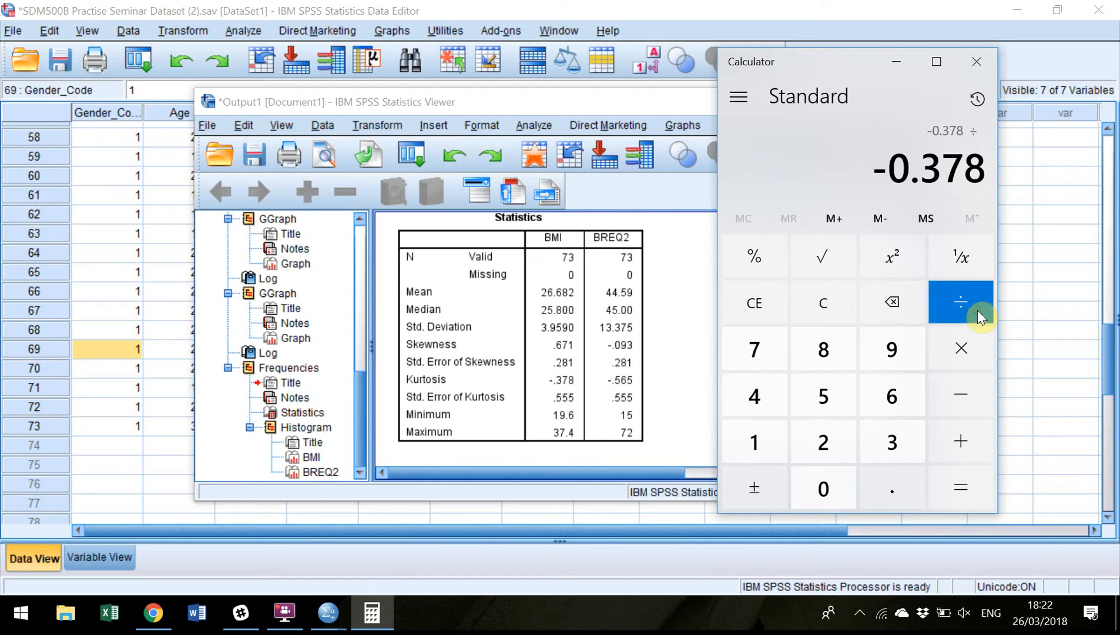
left_click(892, 502)
left_click(823, 399)
left_click(822, 399)
left_click(823, 400)
left_click(953, 487)
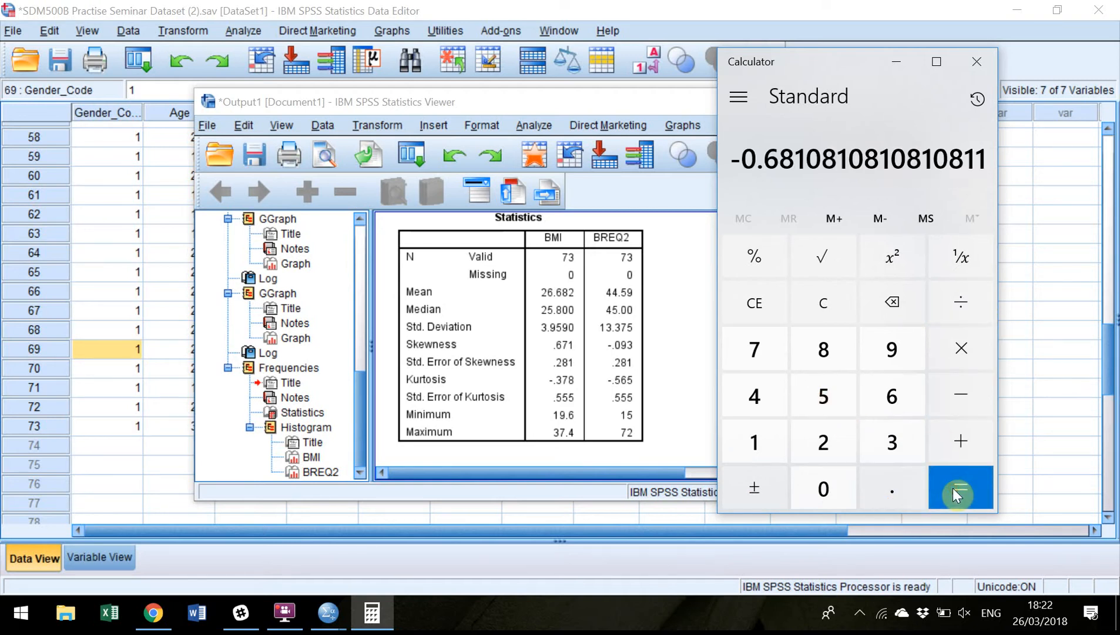
Calculate the BREQ2 skewness z-score by dividing -0.093 by its standard error 0.281.
left_click(648, 390)
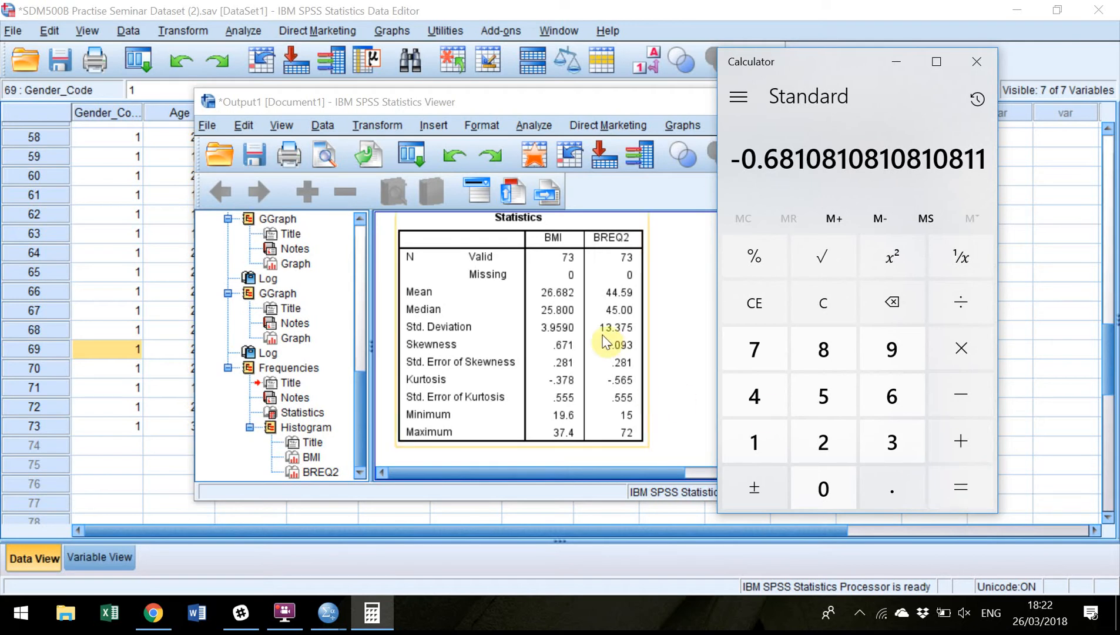
left_click(658, 357)
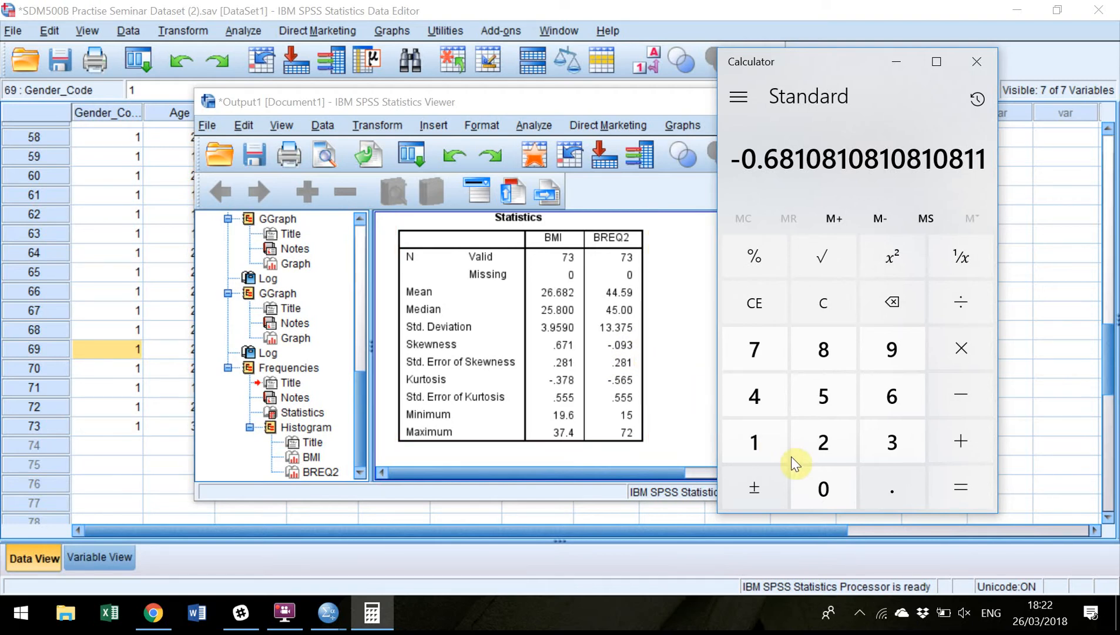
left_click(894, 486)
left_click(828, 487)
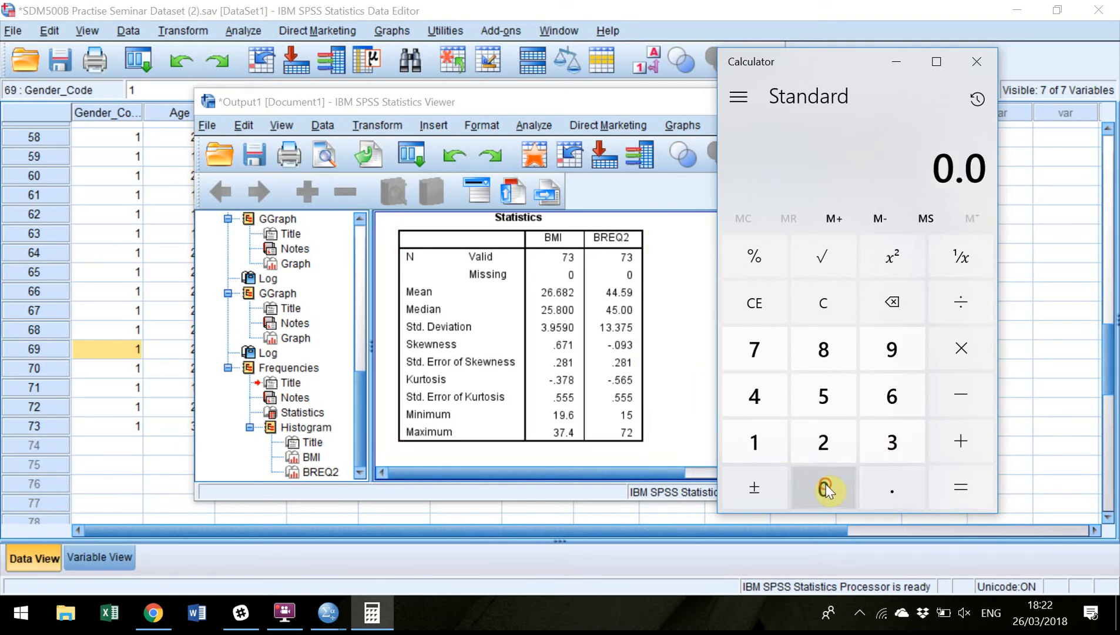
left_click(906, 346)
left_click(905, 444)
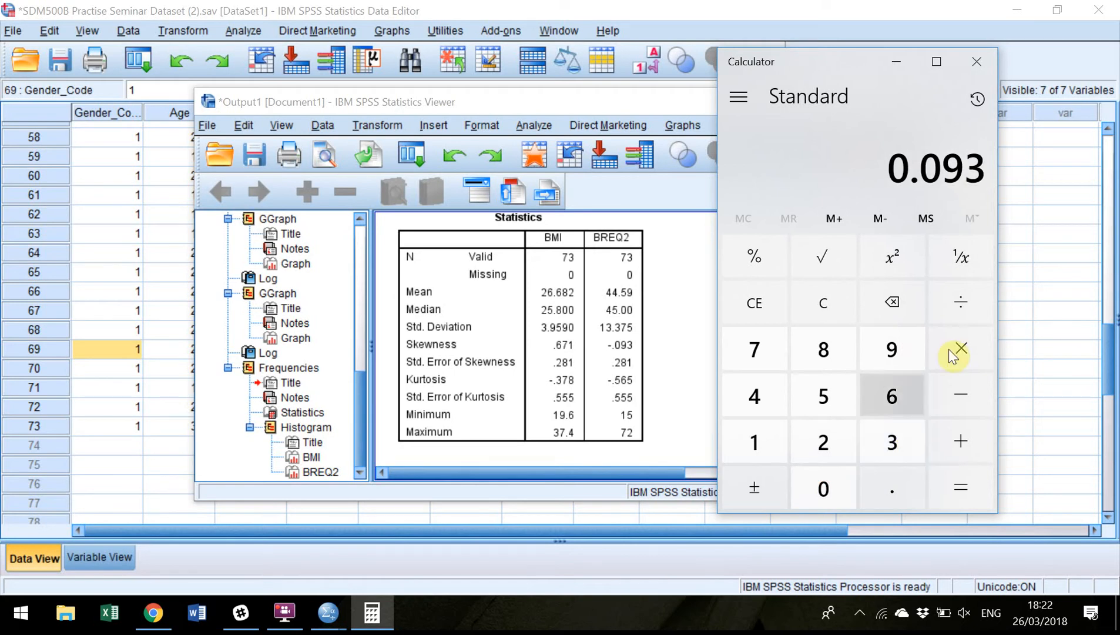
left_click(750, 479)
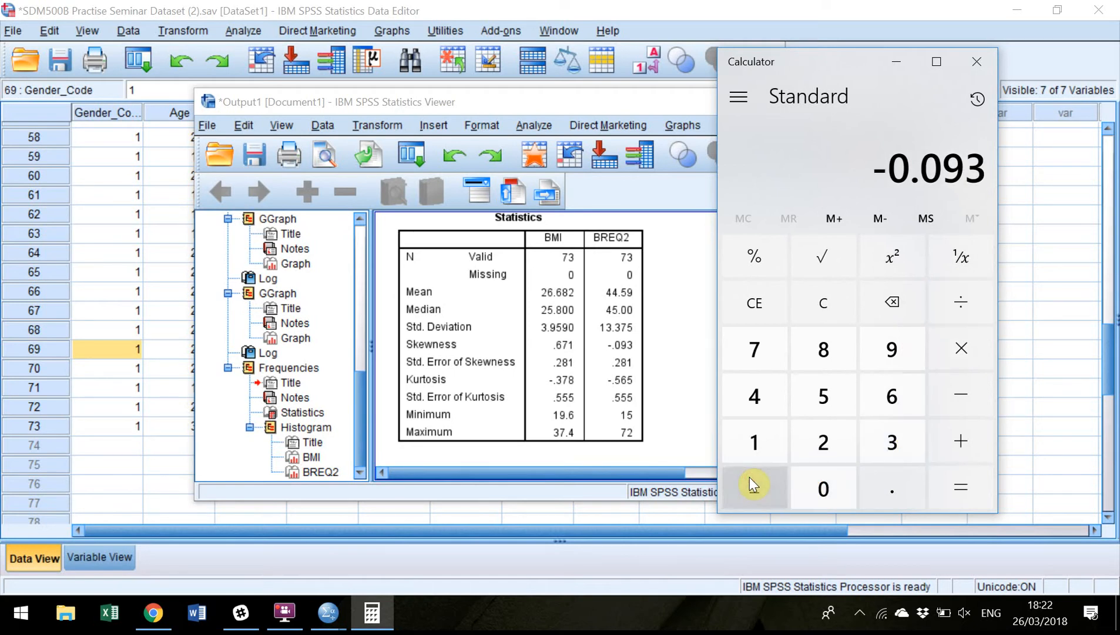
left_click(963, 306)
left_click(879, 485)
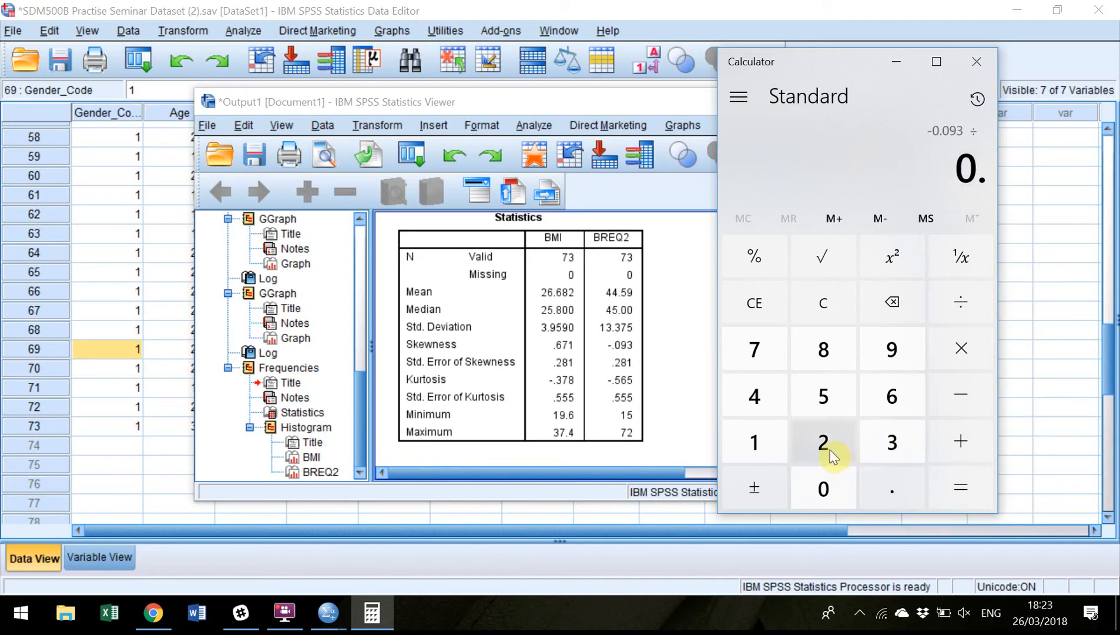
left_click(826, 446)
left_click(819, 353)
left_click(752, 447)
left_click(960, 488)
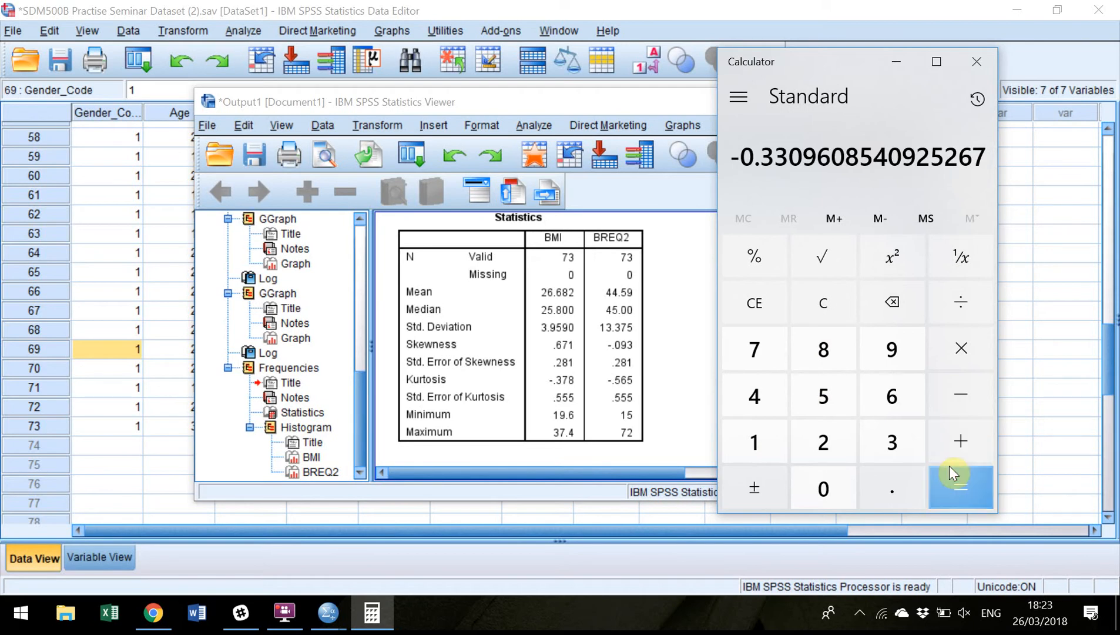
Calculate the BREQ2 kurtosis z-score by dividing -0.565 by its standard error 0.555.
left_click(885, 491)
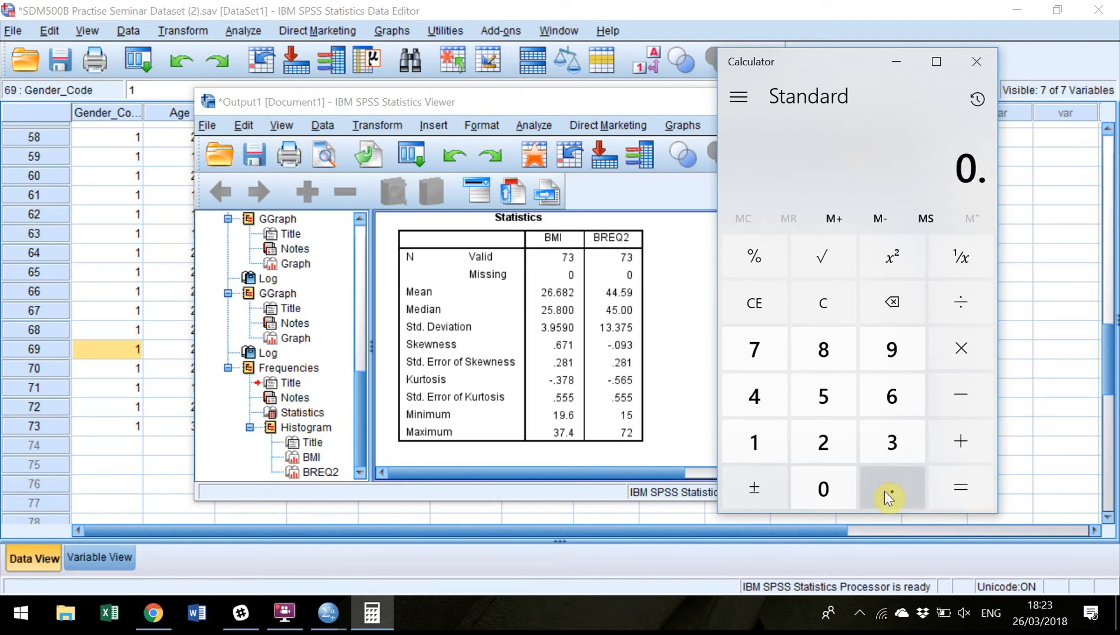
left_click(831, 394)
left_click(881, 395)
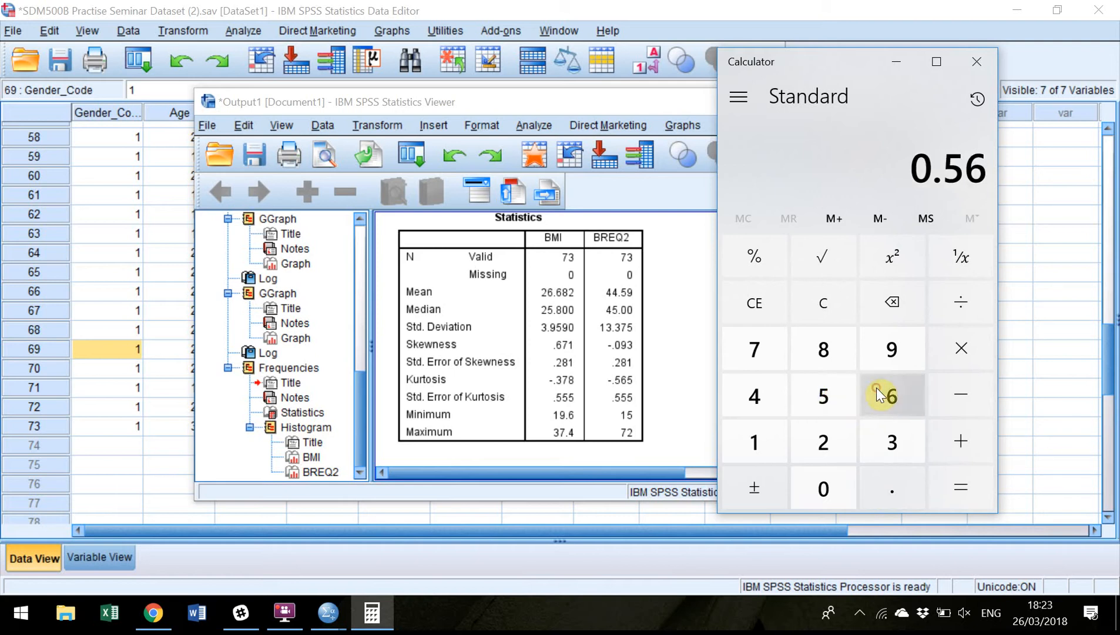
left_click(826, 392)
left_click(756, 487)
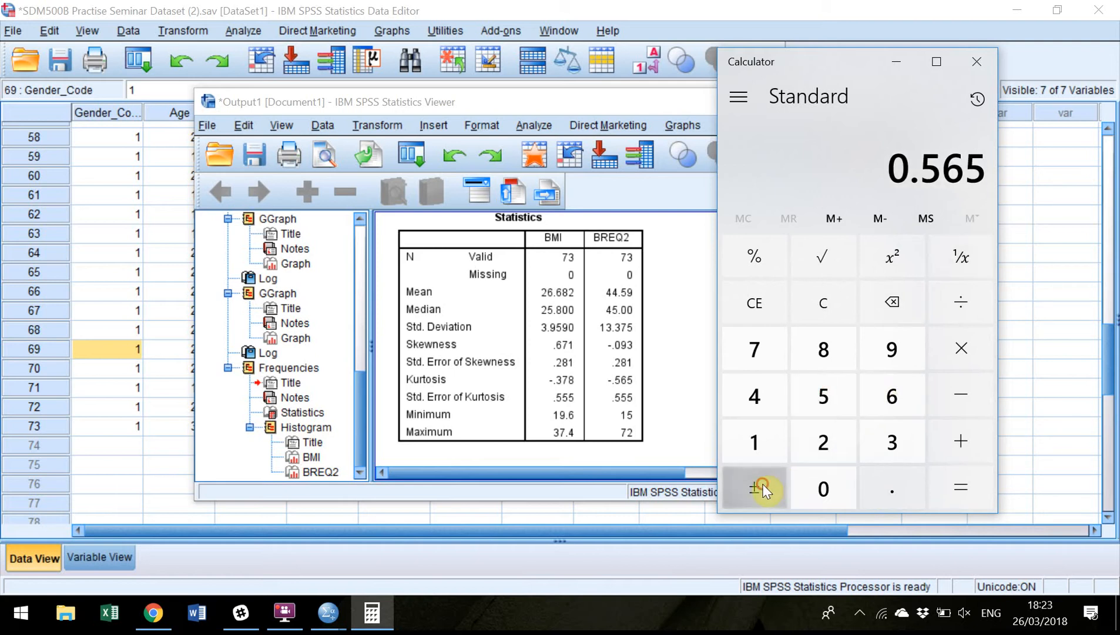
left_click(968, 300)
left_click(892, 477)
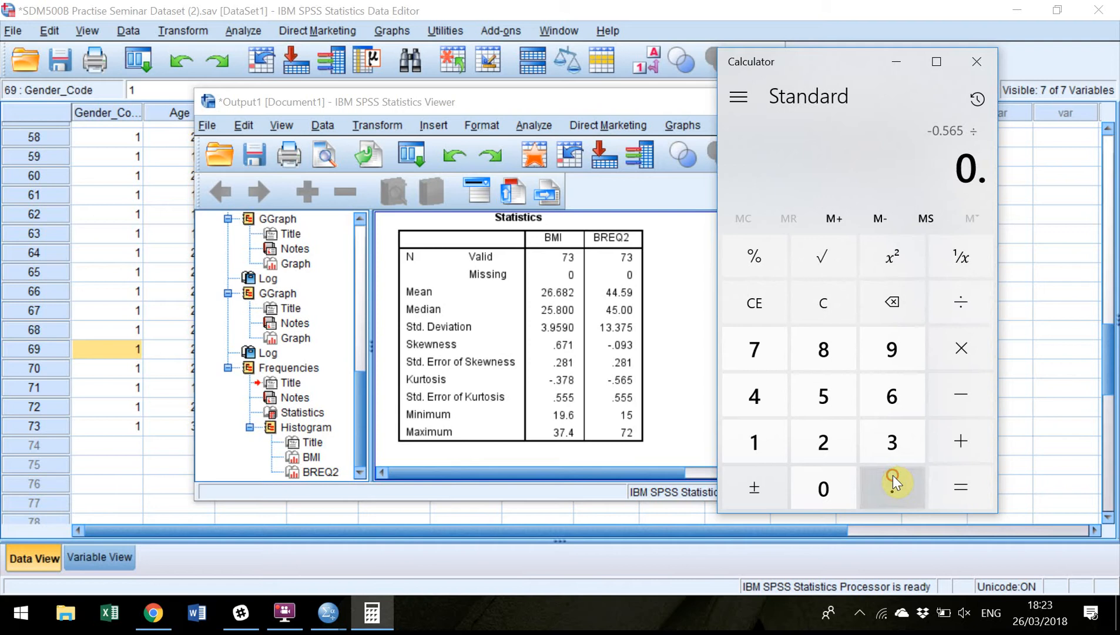
triple_click(834, 395)
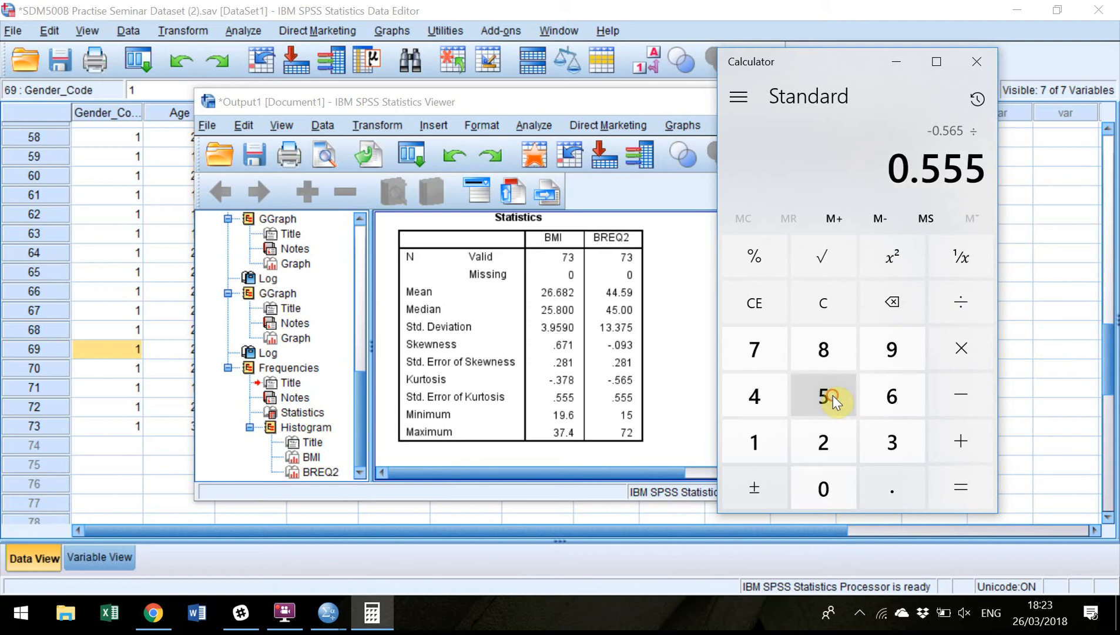
left_click(958, 483)
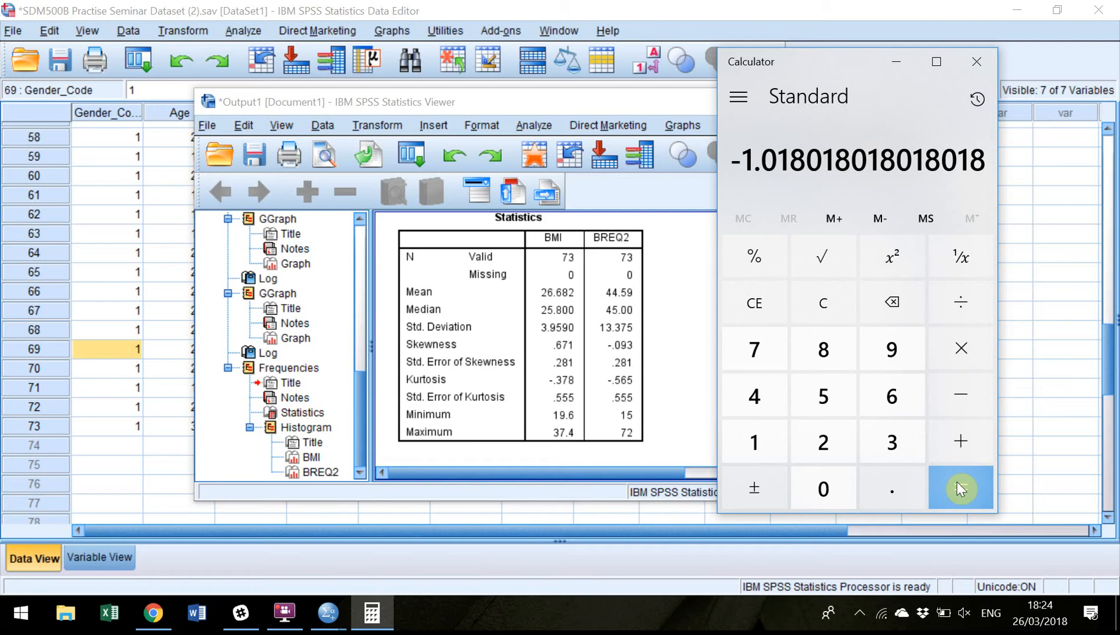
Bring the output viewer back to the front, maximize it and show the latest BREQ2 histogram.
left_click(748, 547)
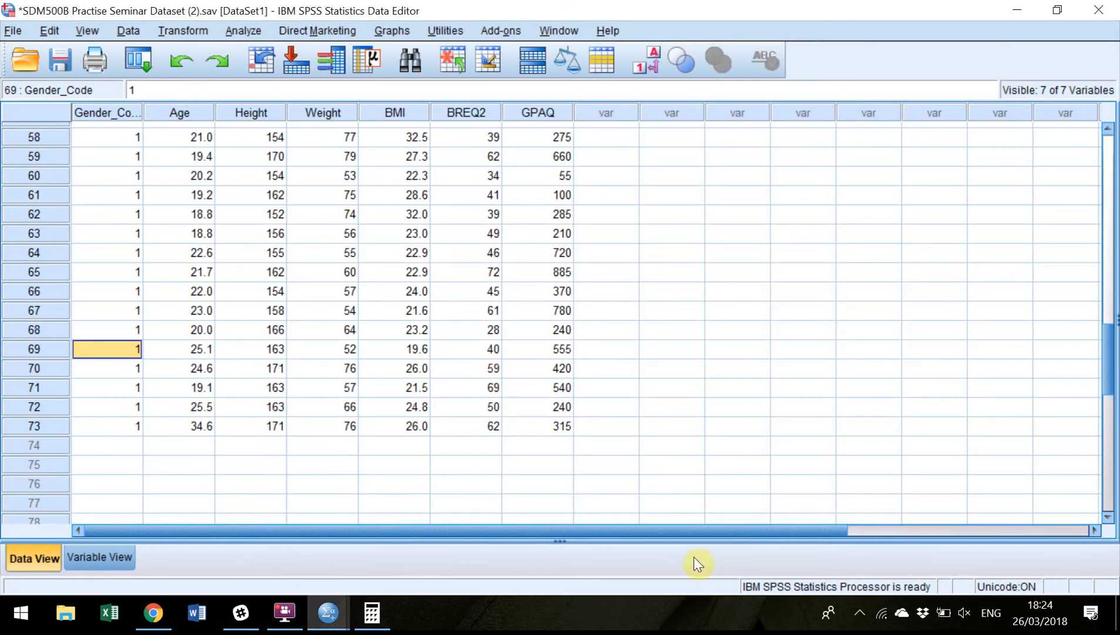
mouse_move(327, 614)
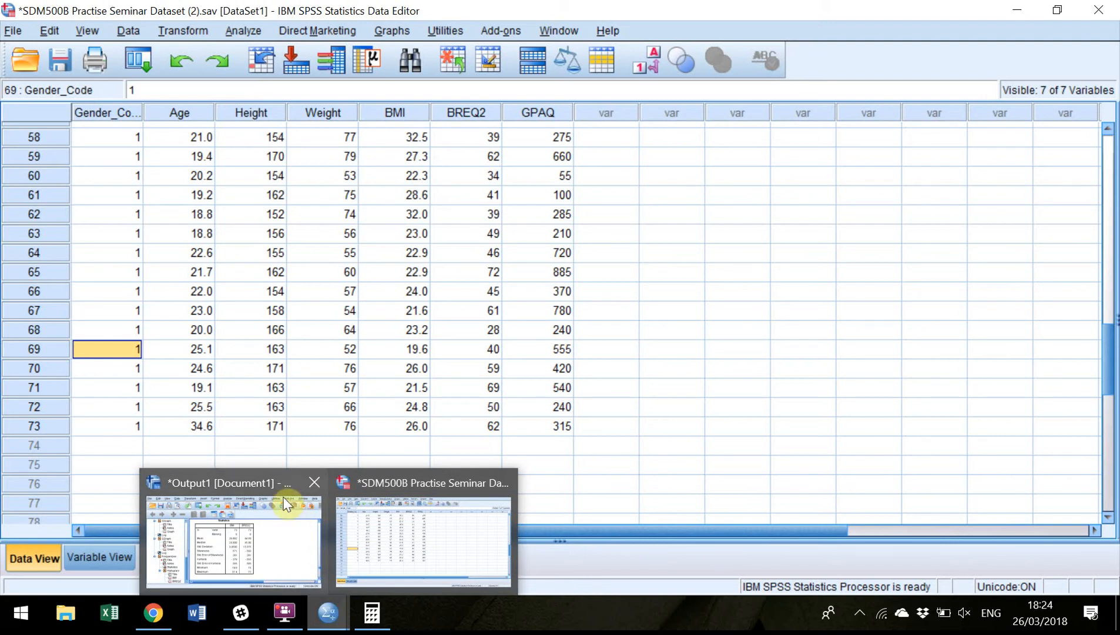
mouse_move(270, 480)
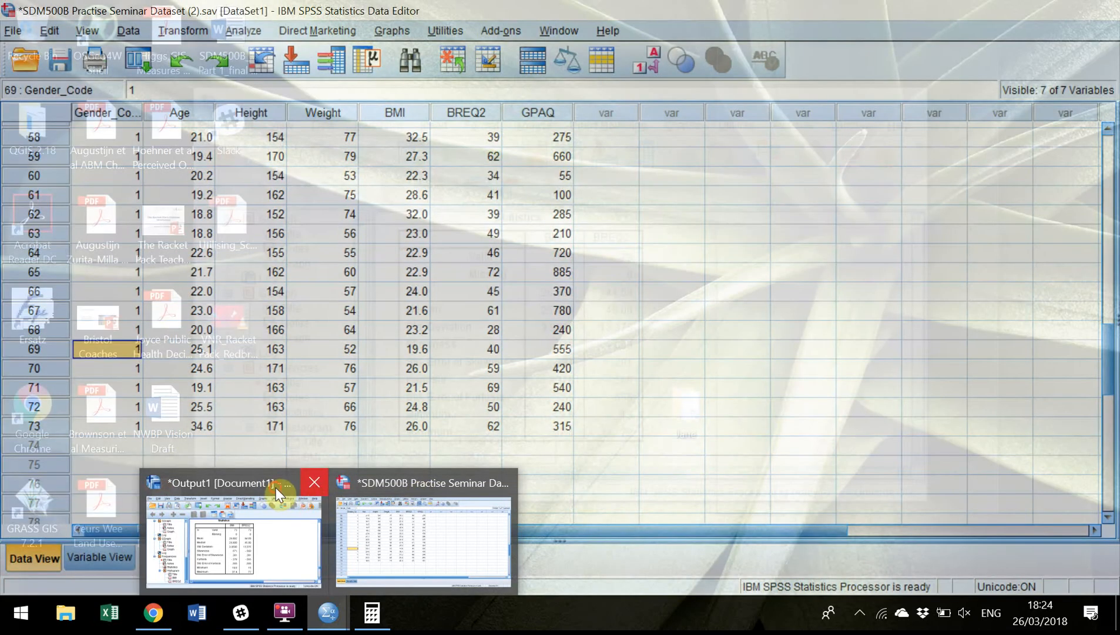
left_click(276, 487)
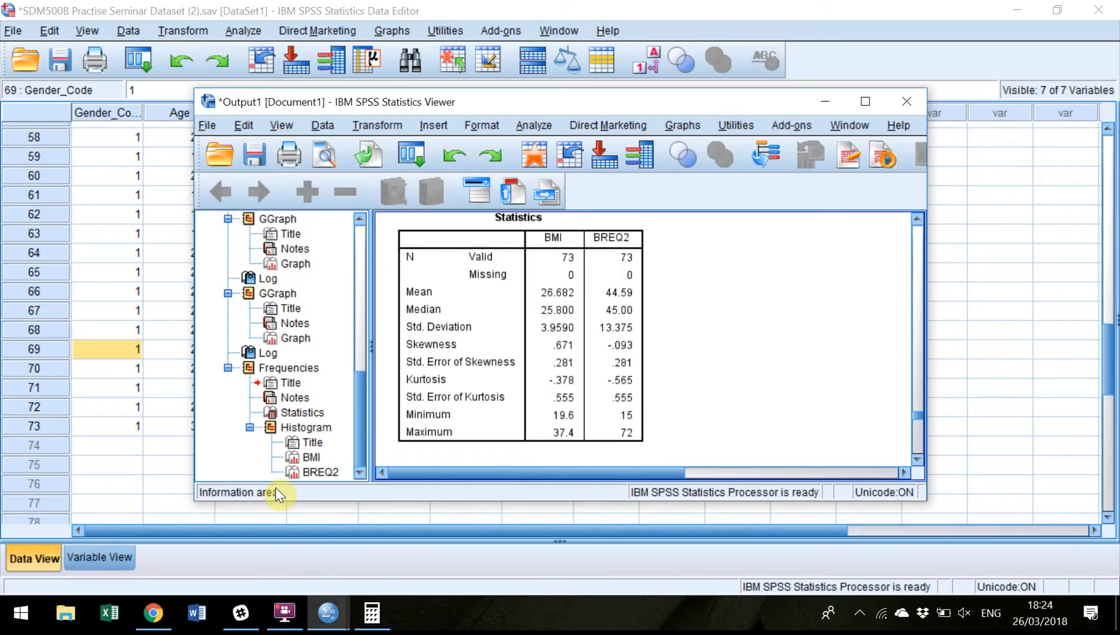
left_click(867, 97)
scroll(740, 329, "down", 10)
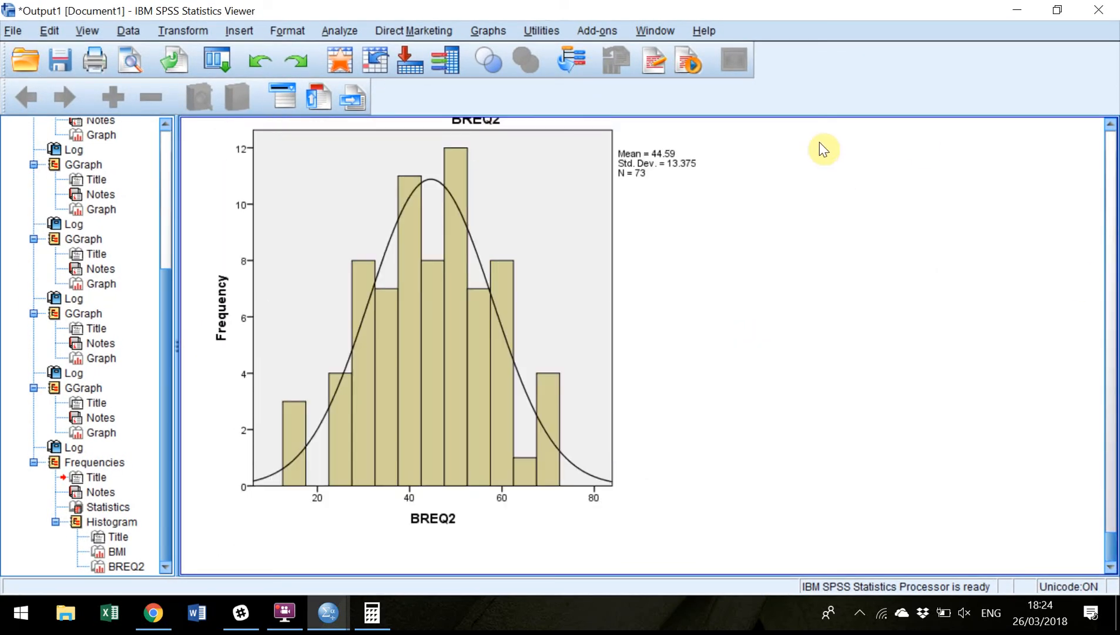
Create a simple scatterplot in Chart Builder with BREQ2 on the y-axis and BMI replacing Gender_Code on the x-axis.
left_click(488, 37)
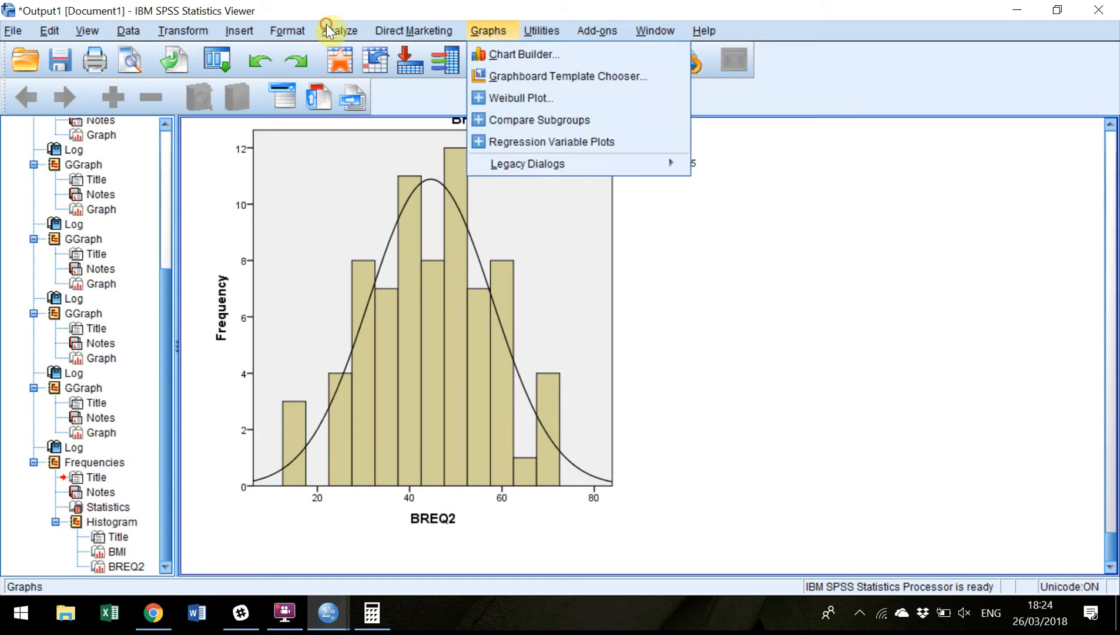
left_click(498, 47)
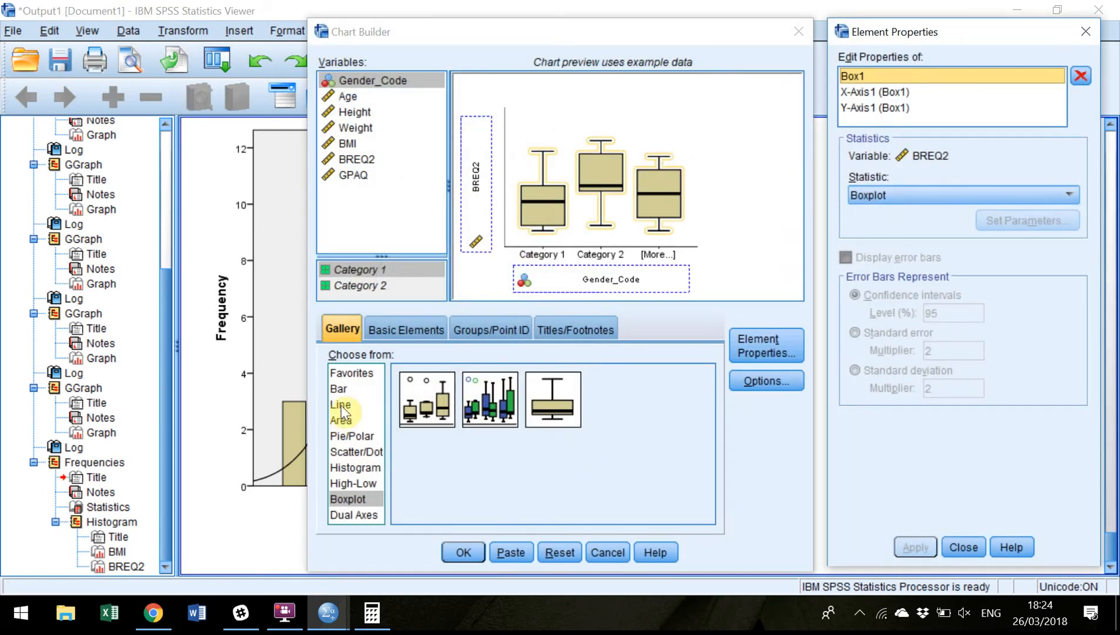
left_click(356, 451)
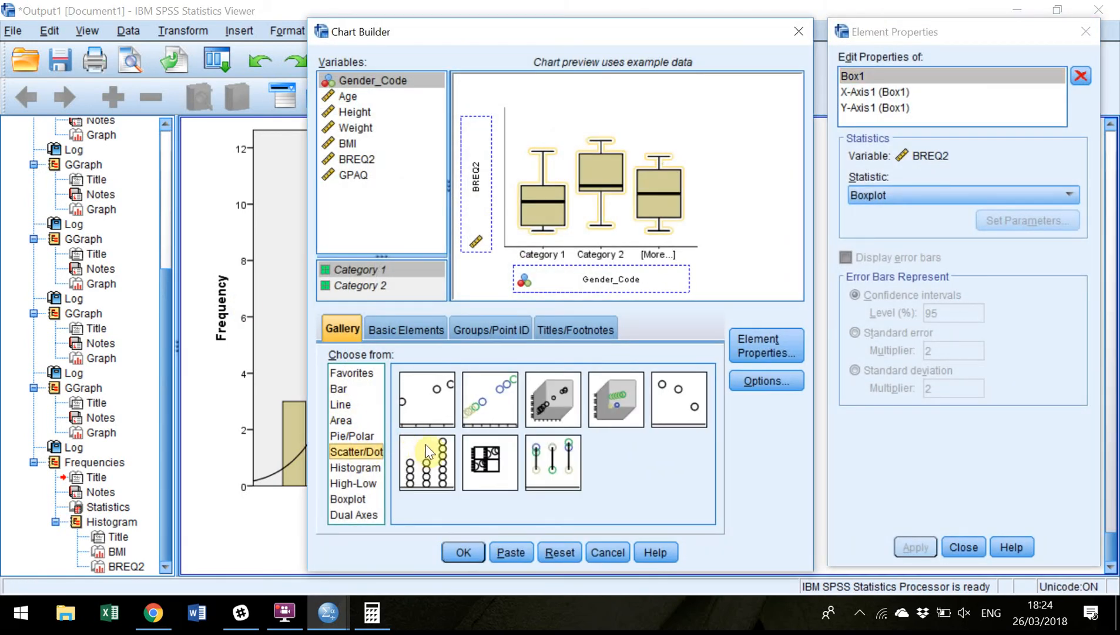
left_click_drag(427, 399, 641, 186)
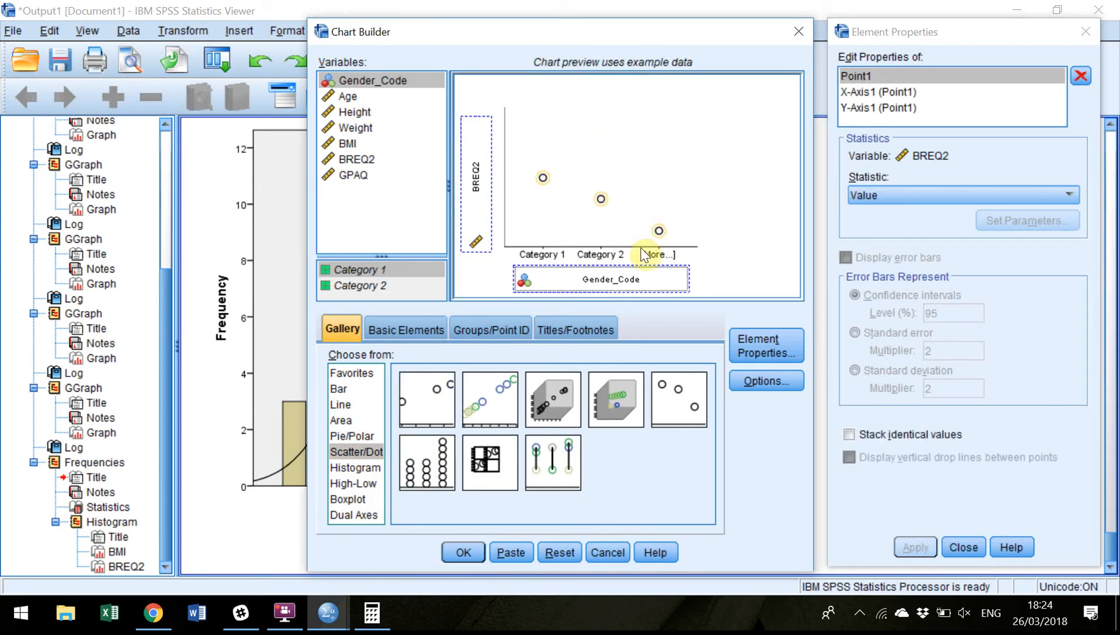
left_click_drag(617, 282, 375, 210)
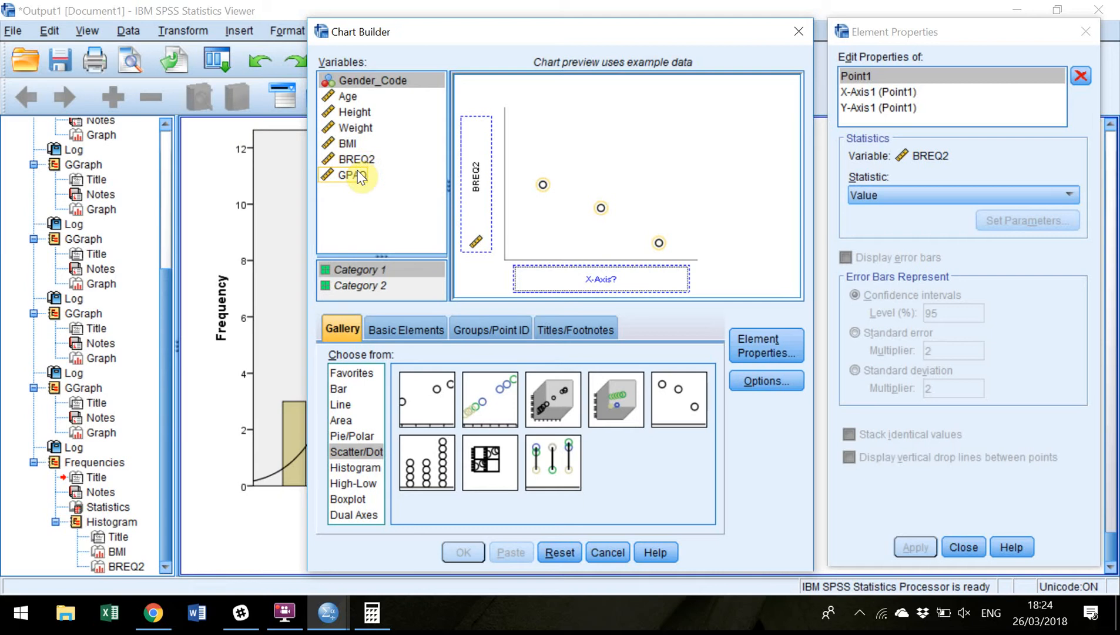
left_click_drag(348, 144, 612, 283)
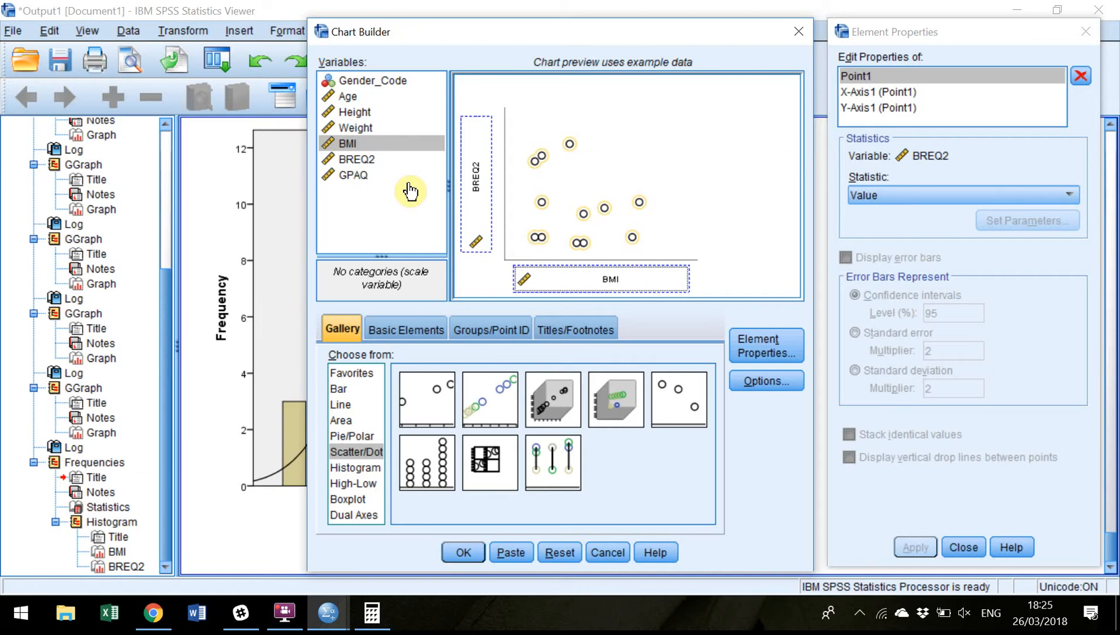
left_click(458, 550)
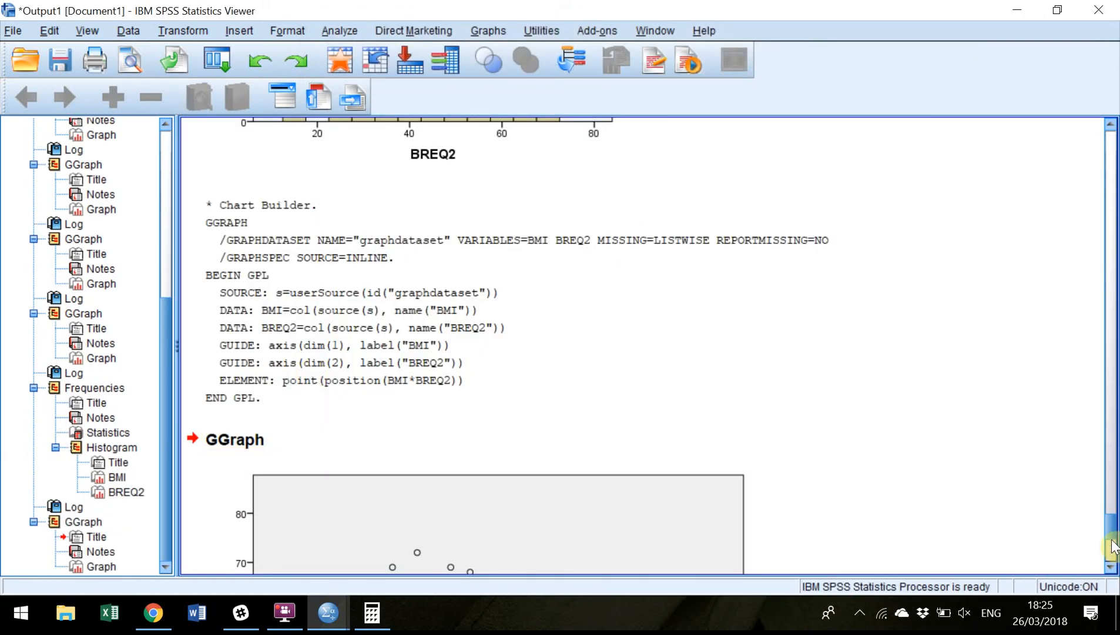
left_click_drag(1113, 535, 1115, 557)
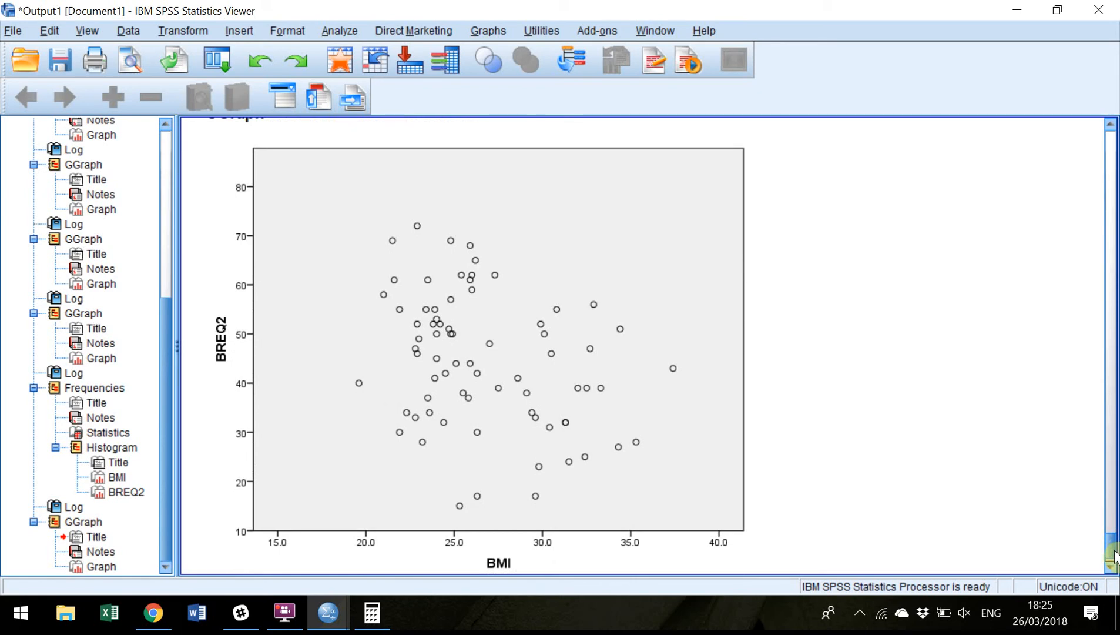
left_click_drag(1115, 556, 1116, 554)
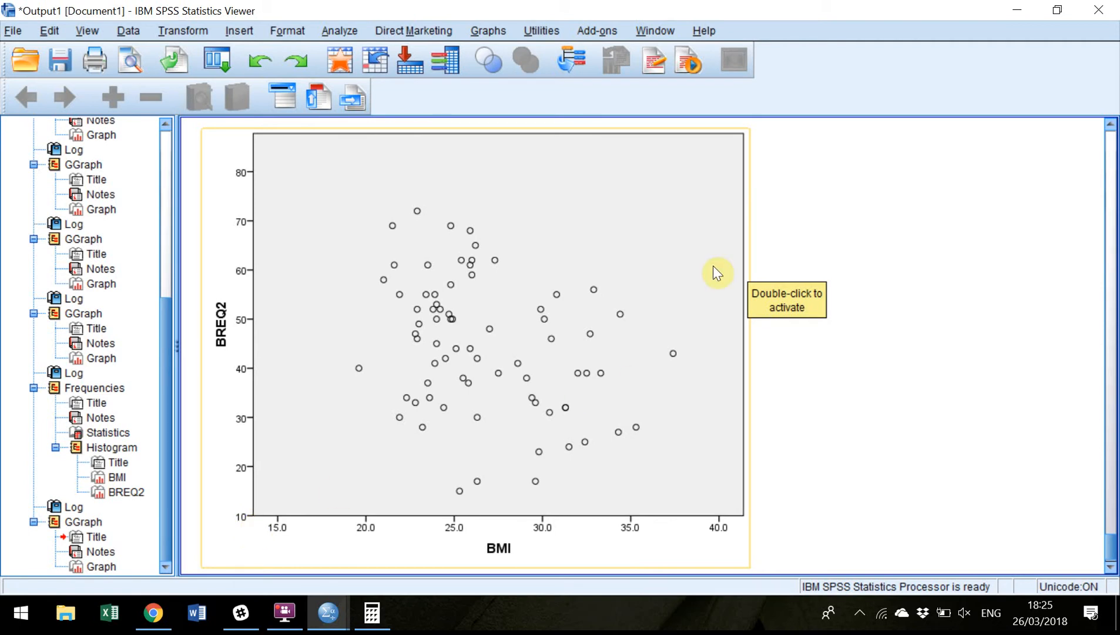
Add a linear fit line at total to the BMI and BREQ2 scatterplot and close the Chart Editor.
left_click(652, 148)
double_click(436, 102)
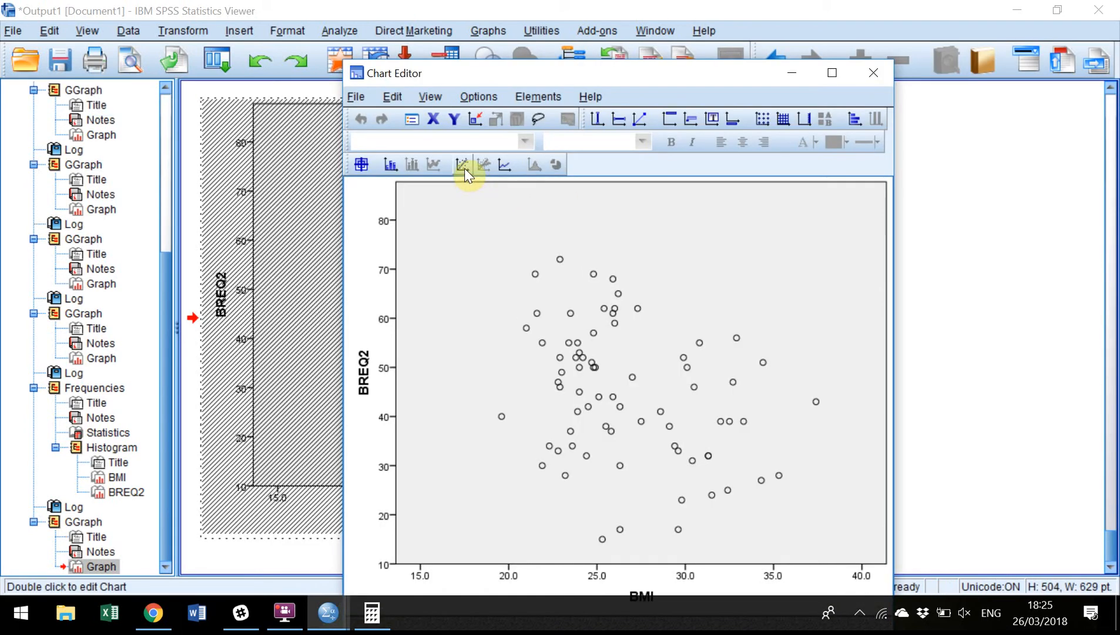
mouse_move(599, 72)
left_mouse_down()
mouse_move(956, 260)
mouse_move(1022, 249)
left_mouse_up()
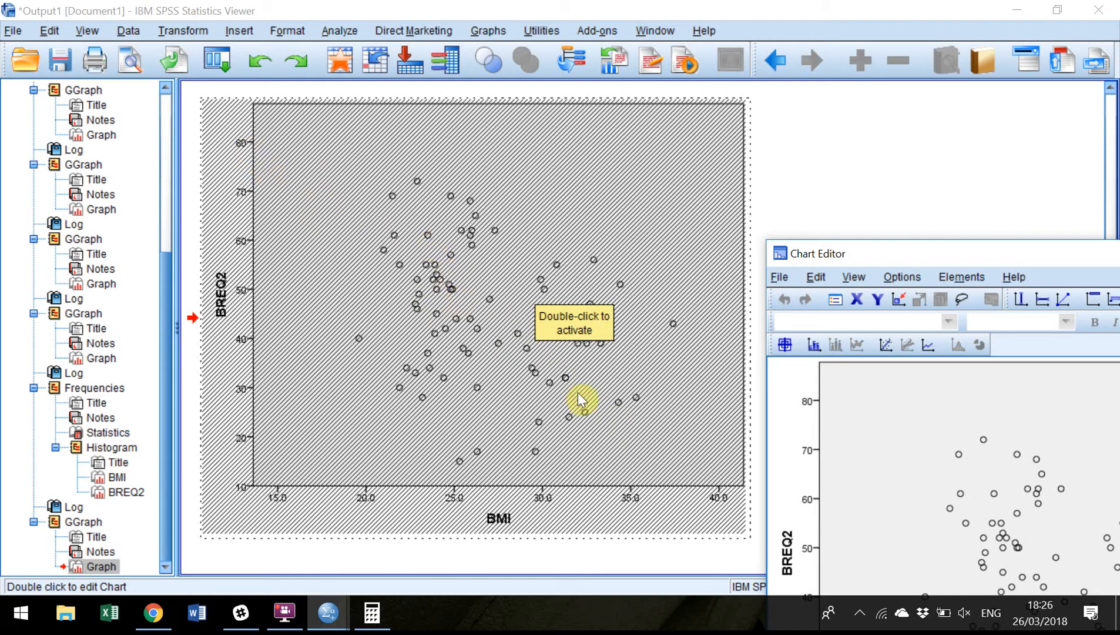
left_click_drag(895, 253, 401, 85)
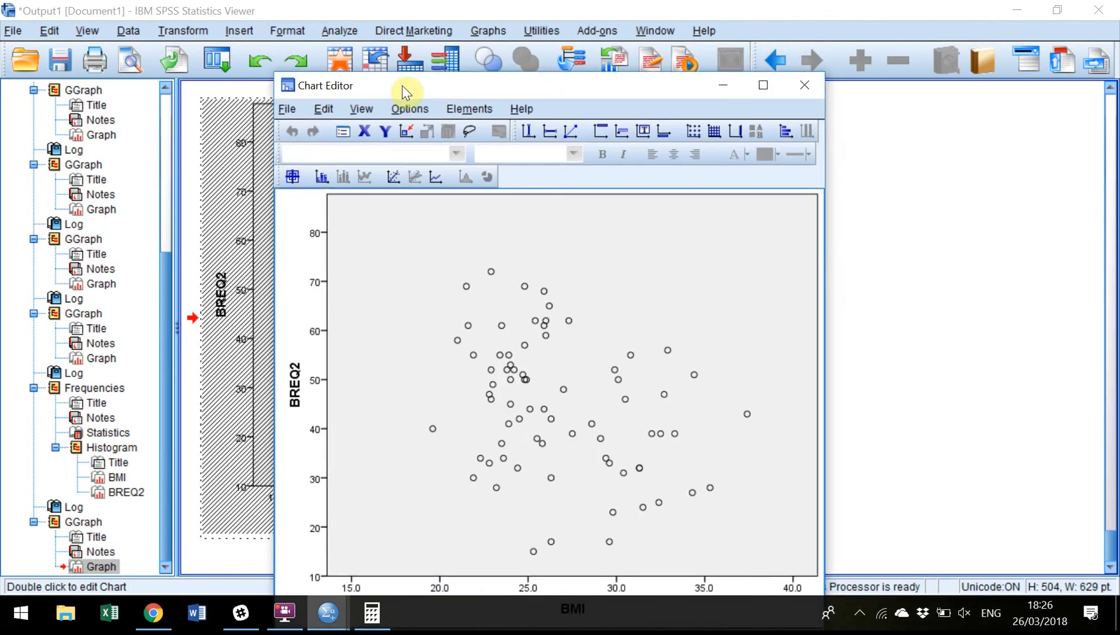
left_click(392, 176)
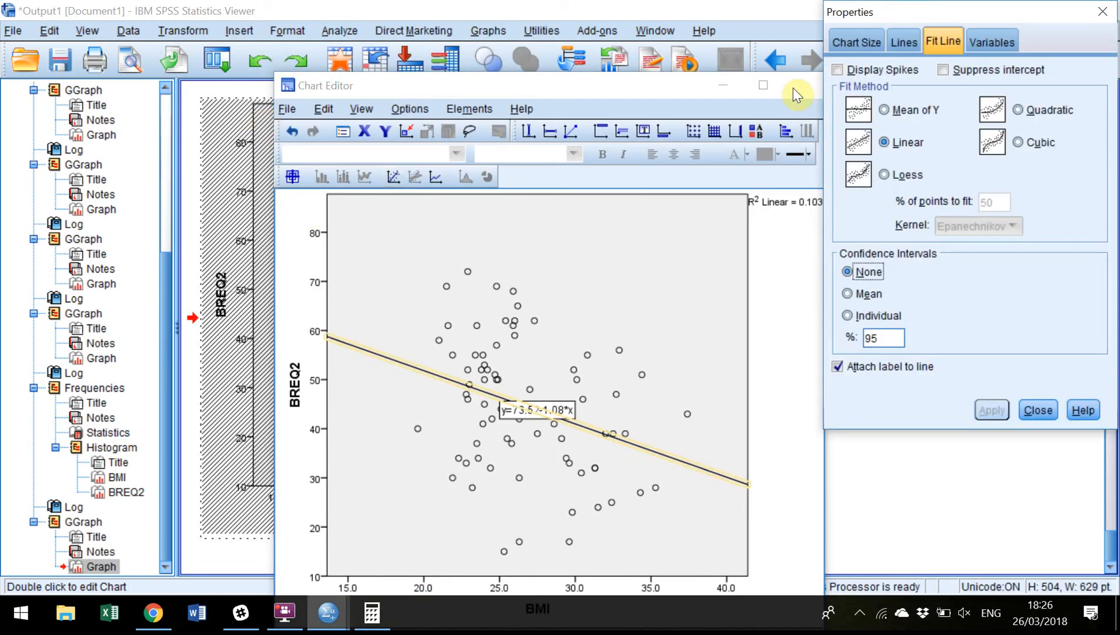
left_click(805, 86)
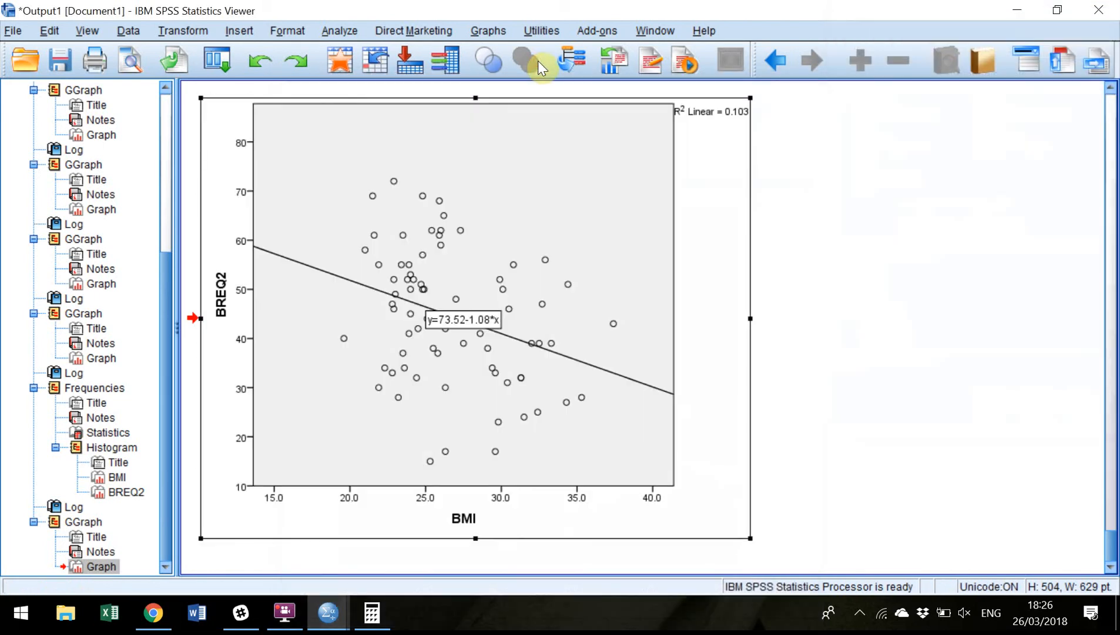
left_click(797, 376)
left_click(565, 338)
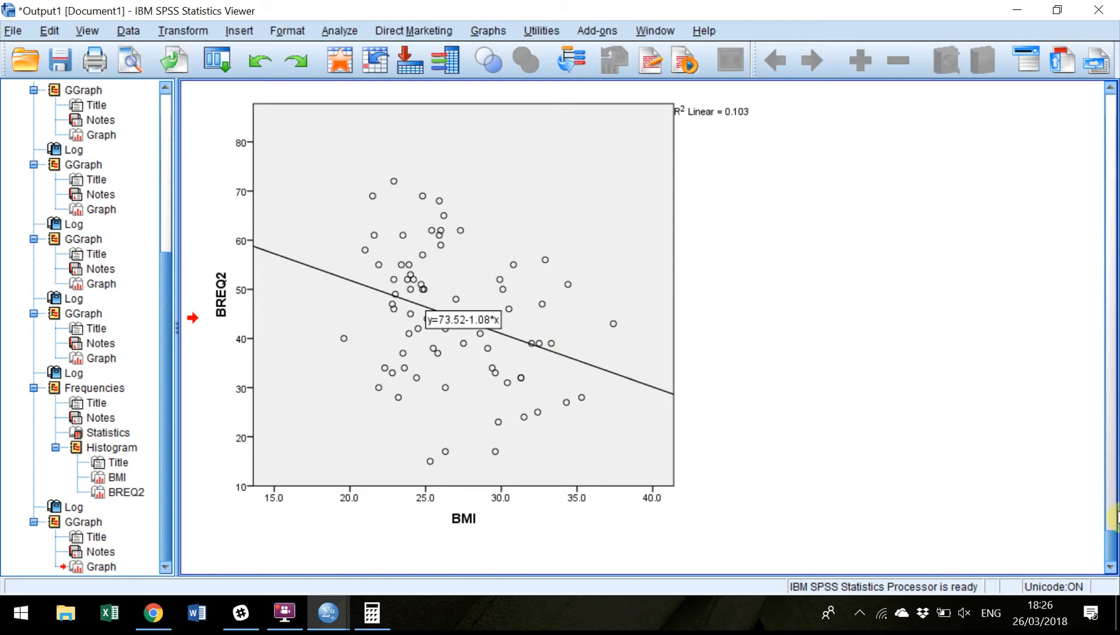
Review the first Frequencies statistics table for BMI and BREQ2 and the BMI boxplot in the output.
left_click_drag(1111, 537, 1110, 116)
left_click(734, 77)
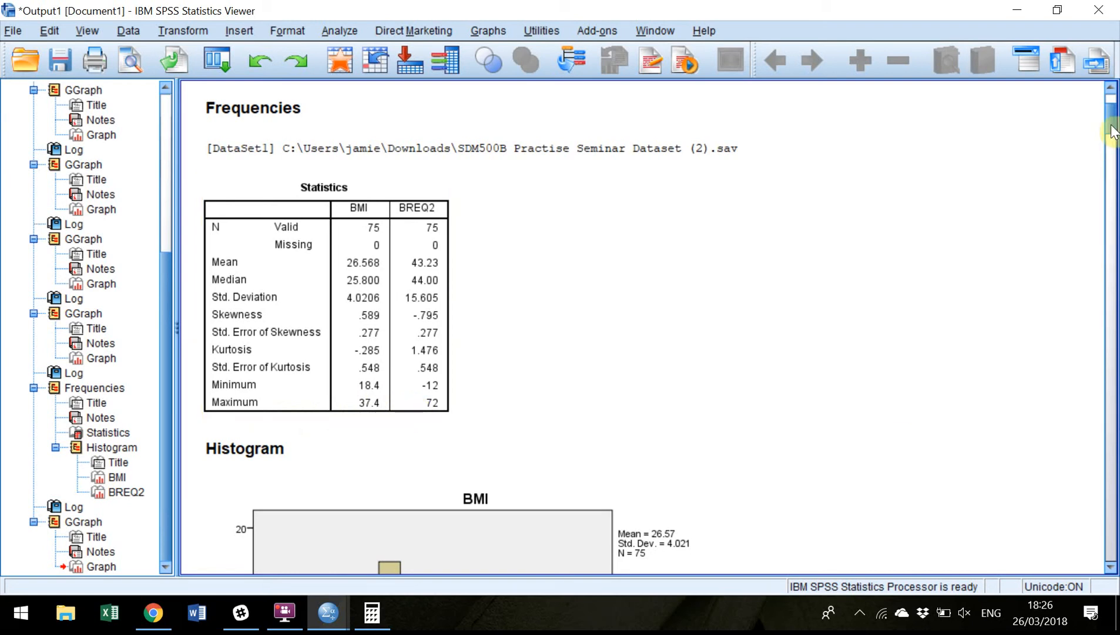
scroll(1113, 135, "down", 3)
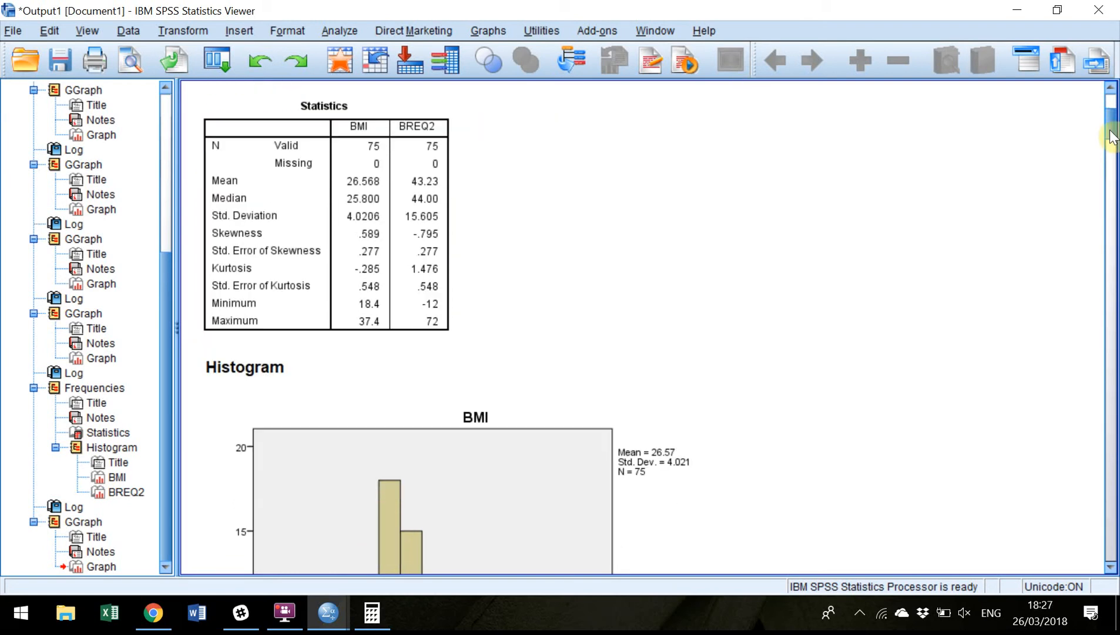
mouse_move(1112, 138)
left_mouse_down()
mouse_move(1111, 158)
mouse_move(1112, 119)
left_mouse_up()
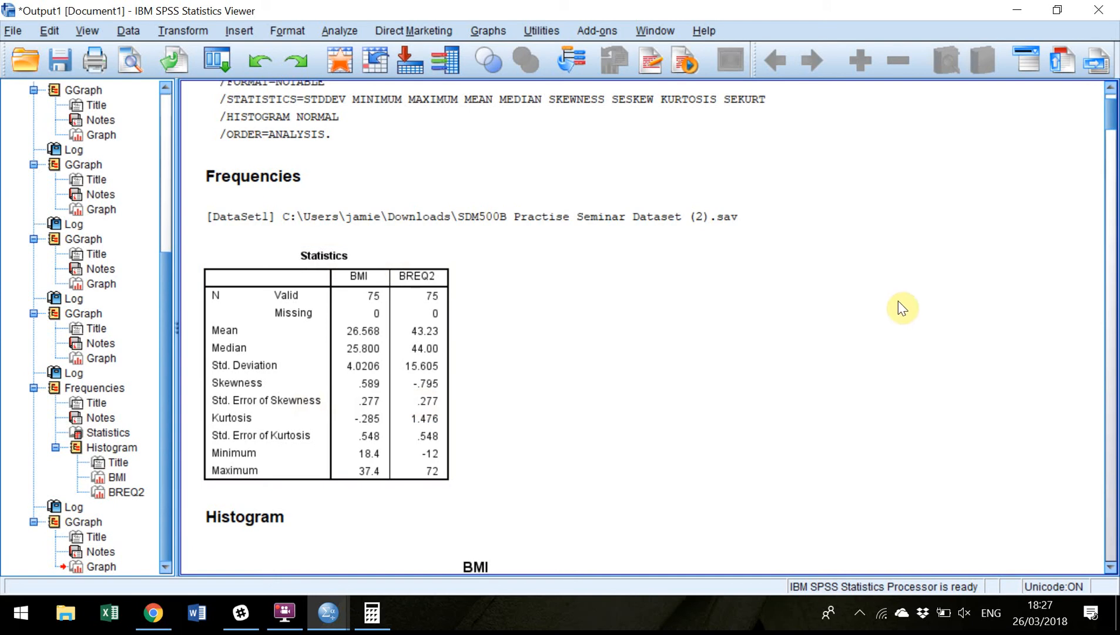
left_click_drag(1111, 115, 1107, 234)
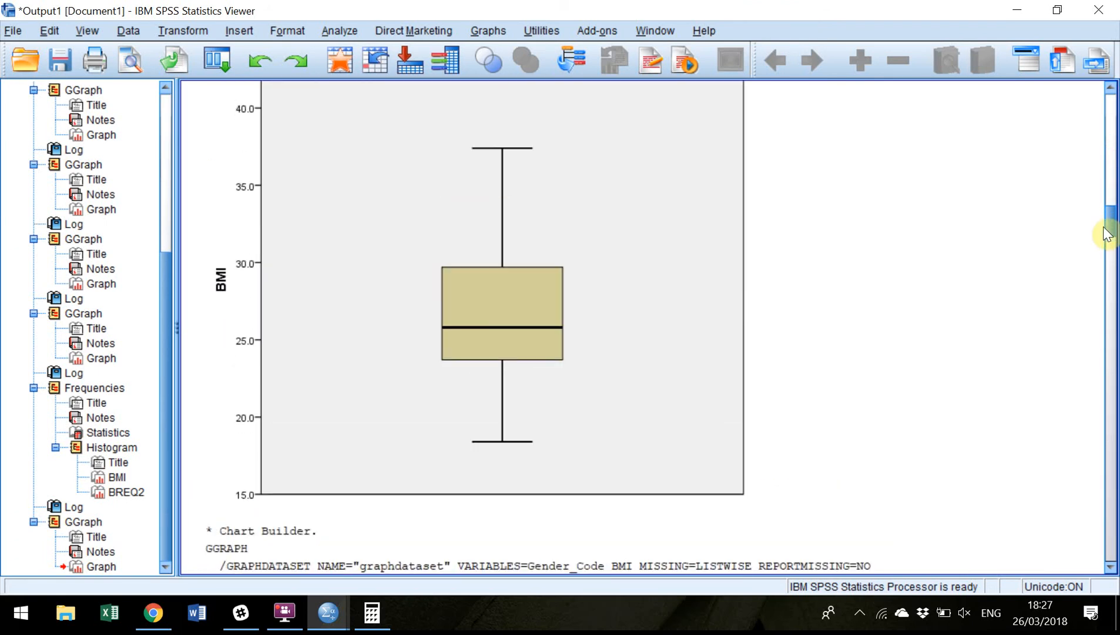
left_click_drag(1107, 234, 1108, 229)
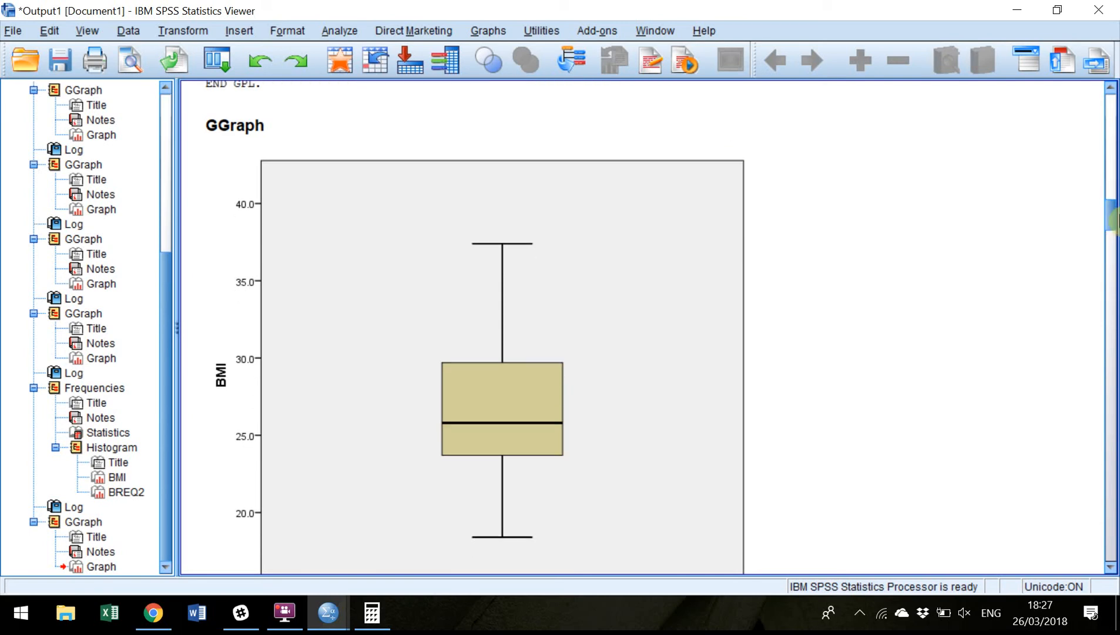
left_click(743, 144)
Examine the BREQ2 boxplot for outlier cases, then return to the scatterplot at the end of the output.
left_click_drag(1113, 251, 1109, 368)
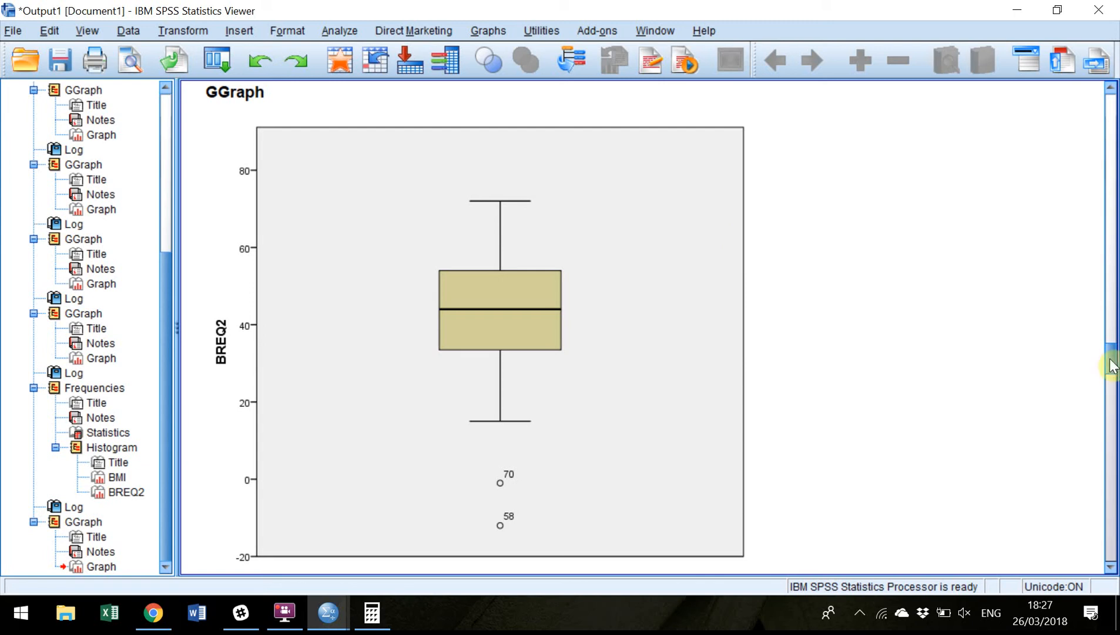
scroll(1111, 367, "down", 2)
scroll(1111, 368, "up", 2)
scroll(1112, 367, "down", 1)
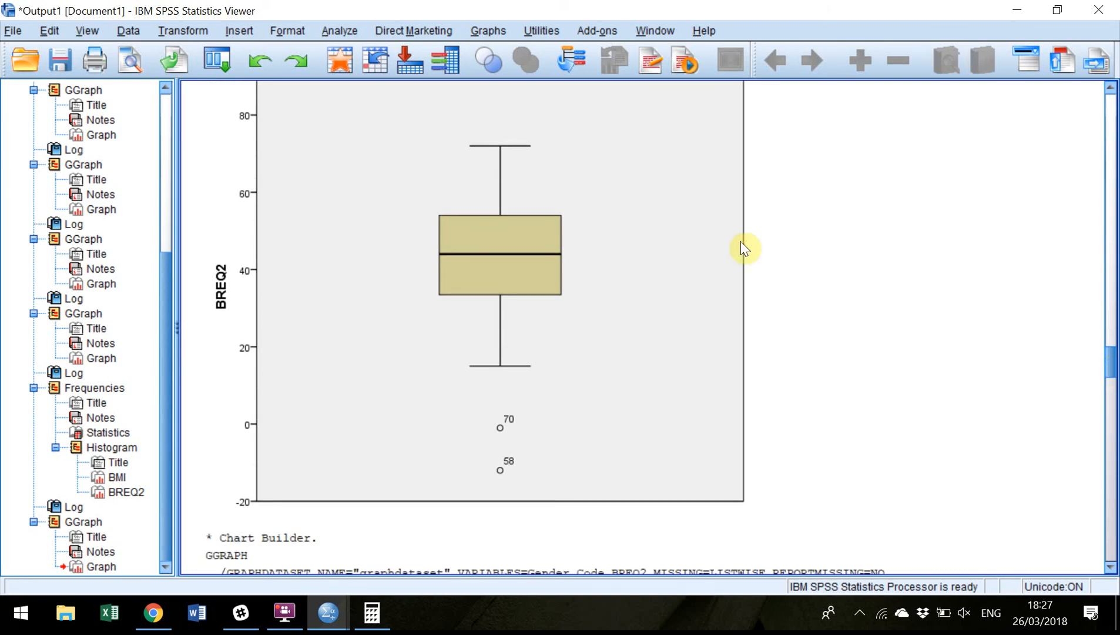
left_click(646, 495)
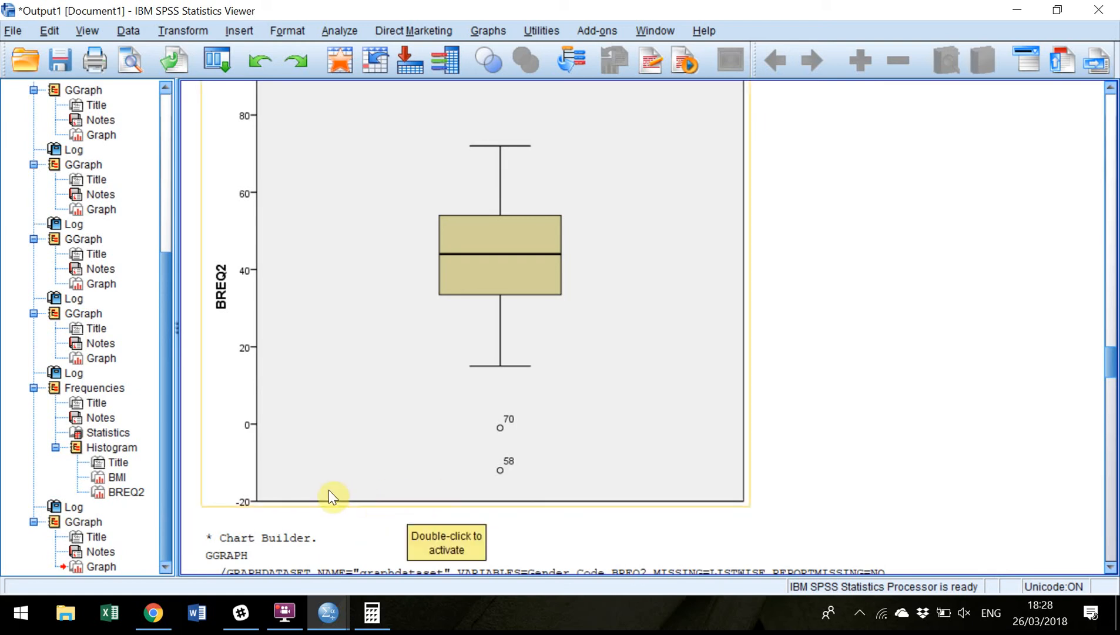
left_click(510, 509)
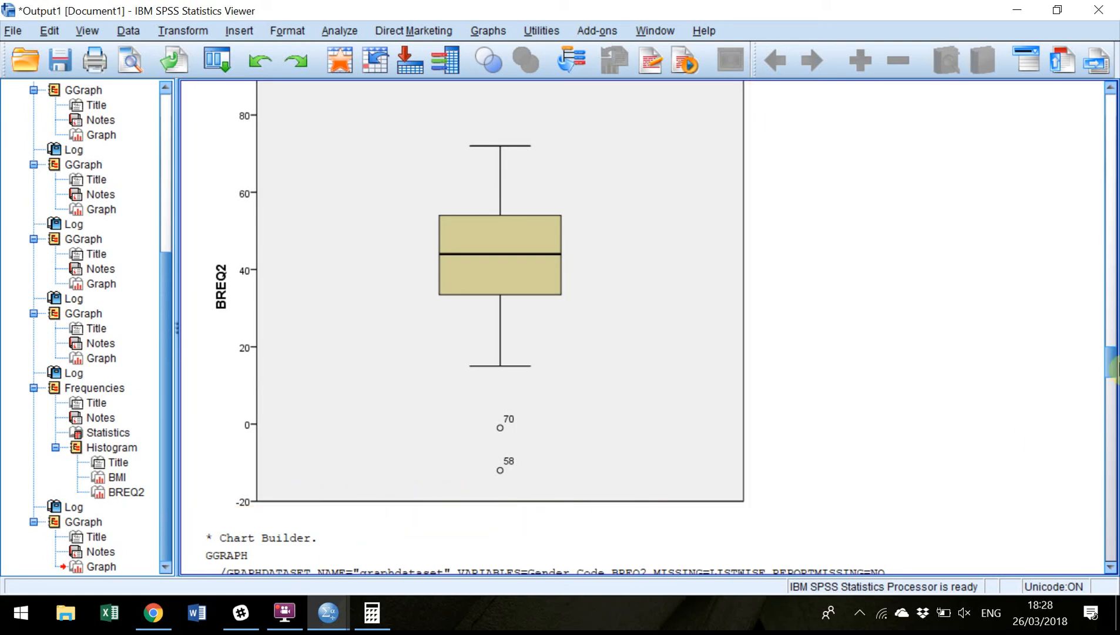
left_click(608, 497)
left_click_drag(1112, 367, 1106, 359)
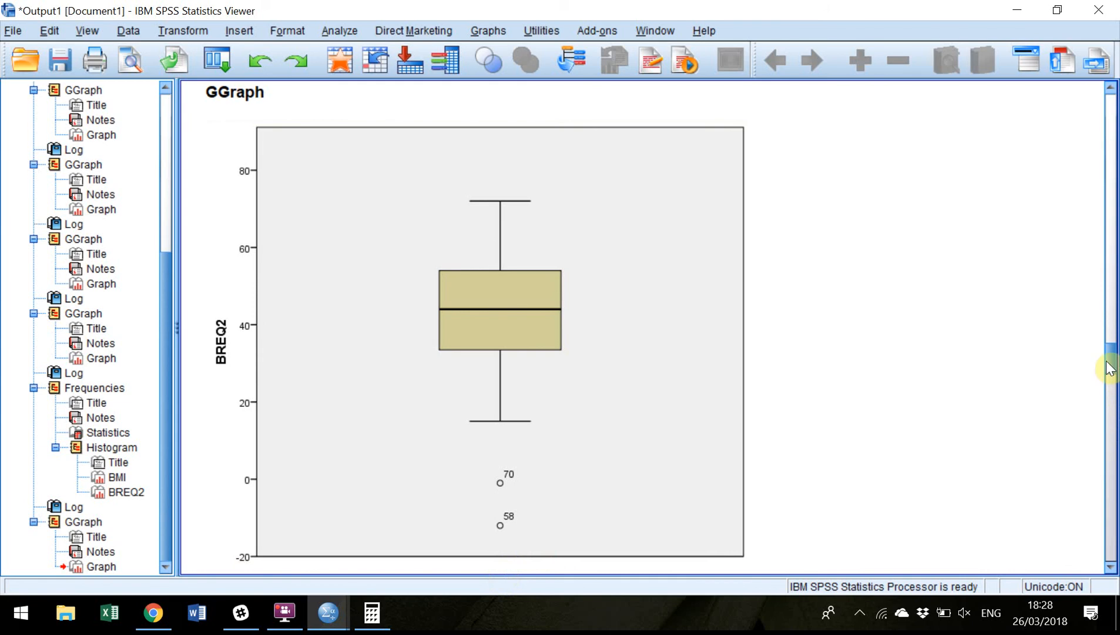
left_click_drag(1107, 361, 1108, 382)
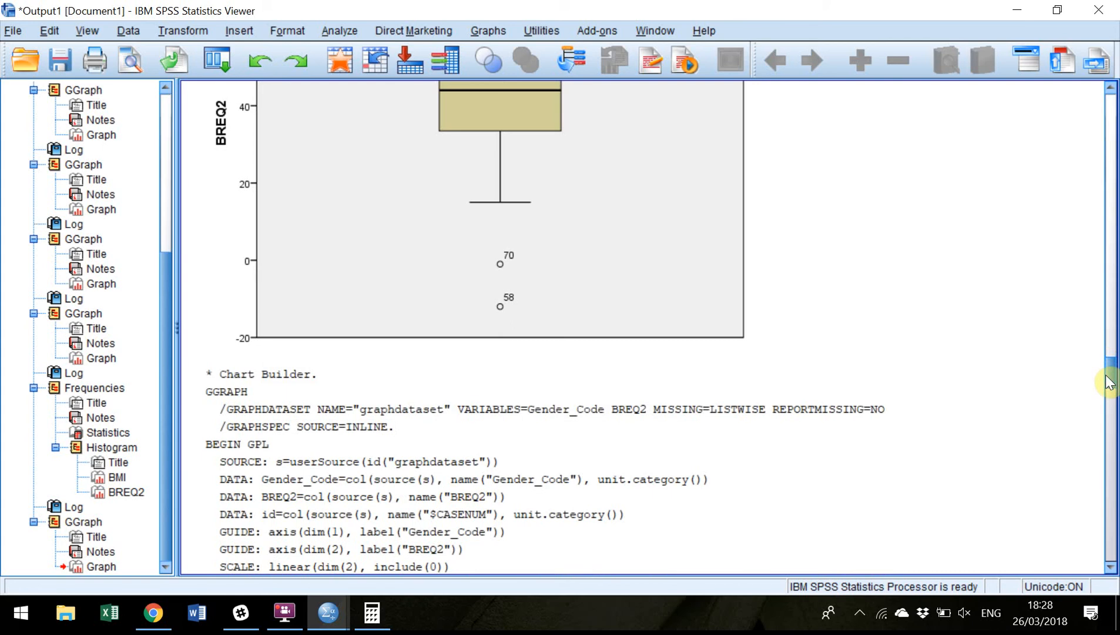
left_click_drag(1106, 376, 1102, 550)
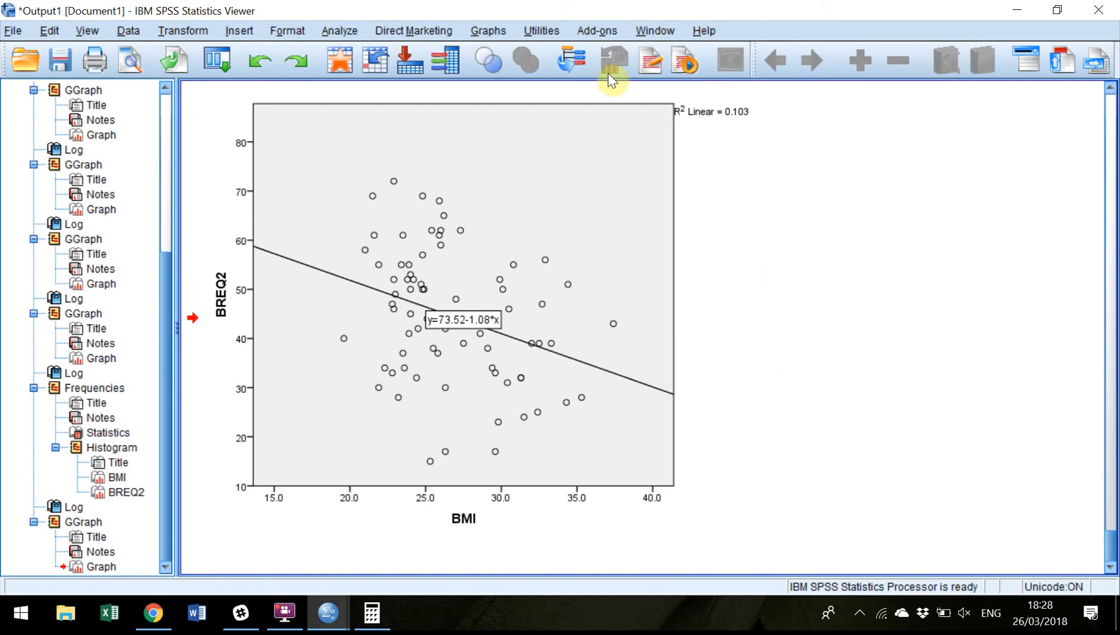
Set up a simple bar chart in Chart Builder with Gender_Code replacing BMI on the x-axis.
left_click(486, 33)
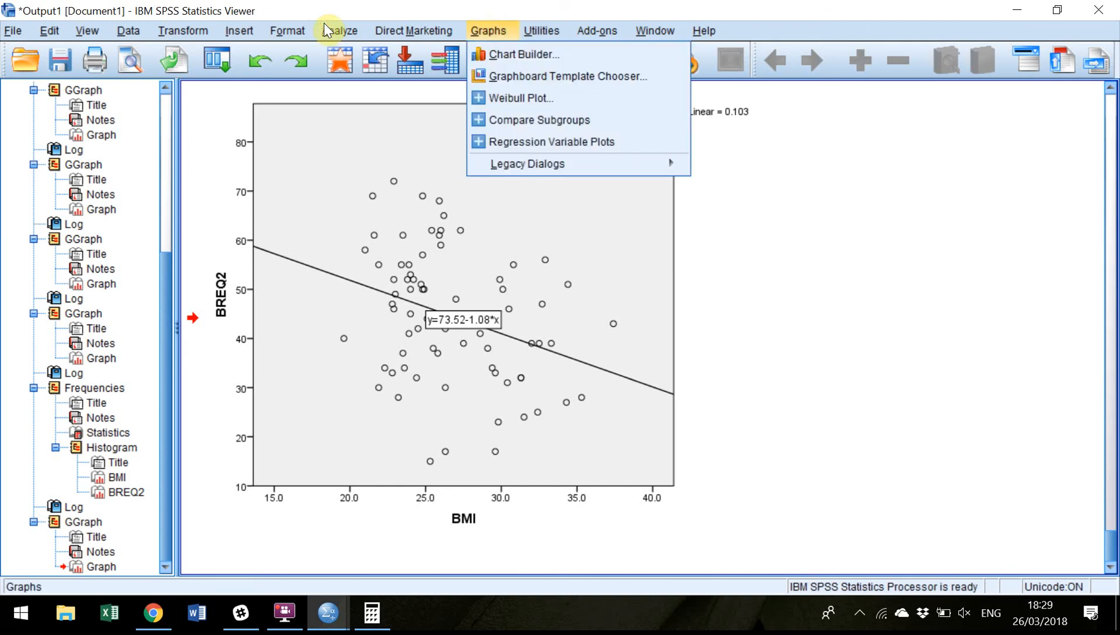
key("Down")
key("Return")
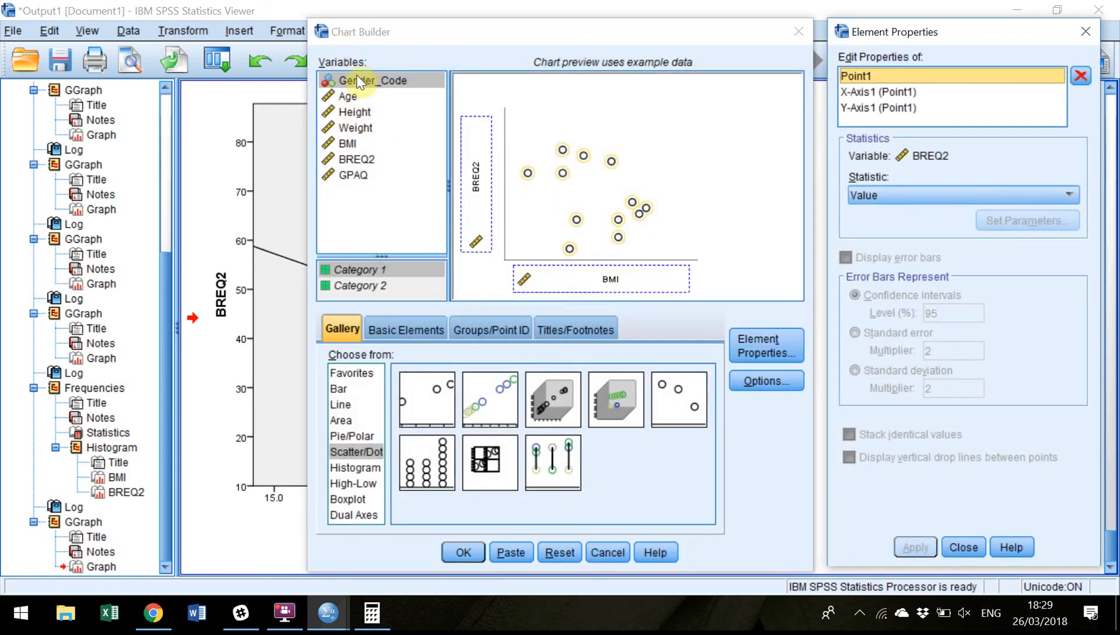
left_click_drag(367, 80, 608, 280)
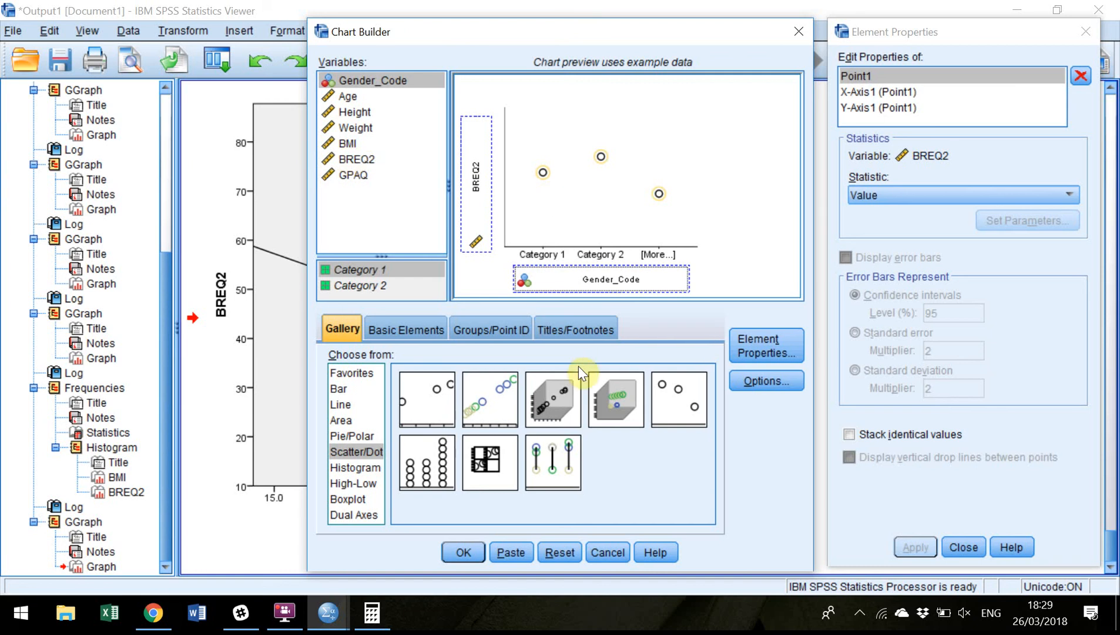
left_click(338, 388)
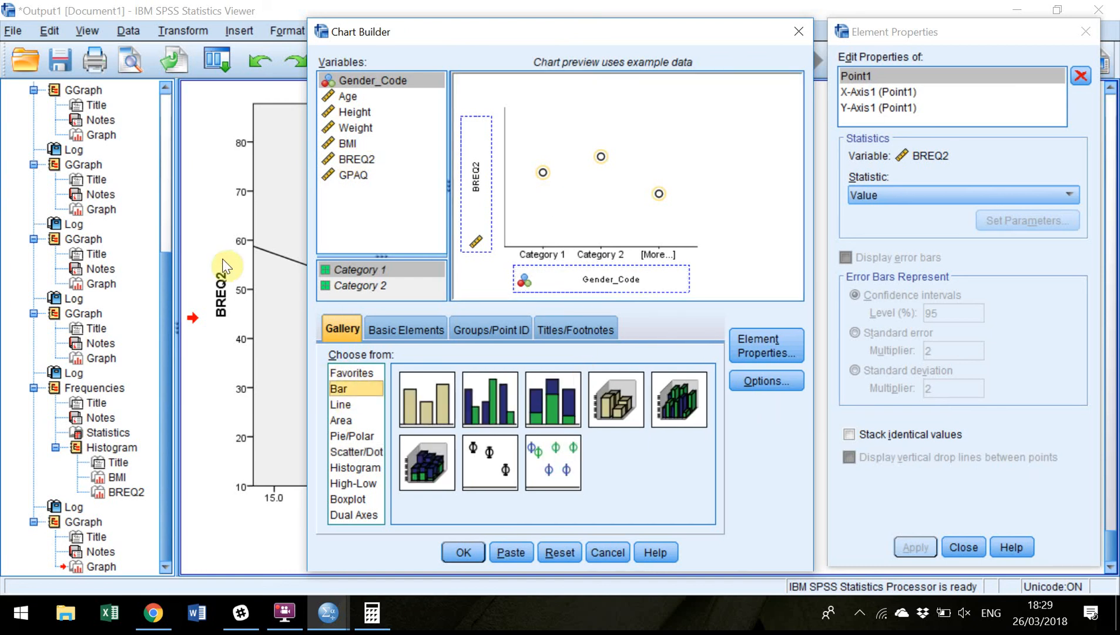
left_click_drag(411, 404, 571, 171)
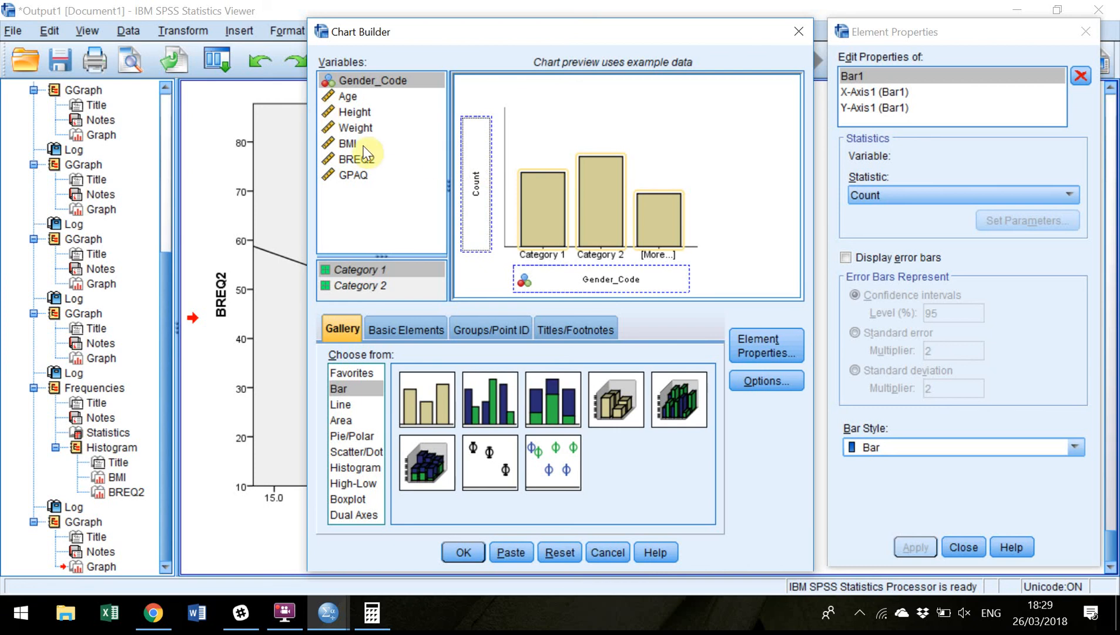
Assign BREQ2 to the bar chart's y-axis with Mean as the statistic and generate the chart in the output.
left_click_drag(356, 160, 479, 183)
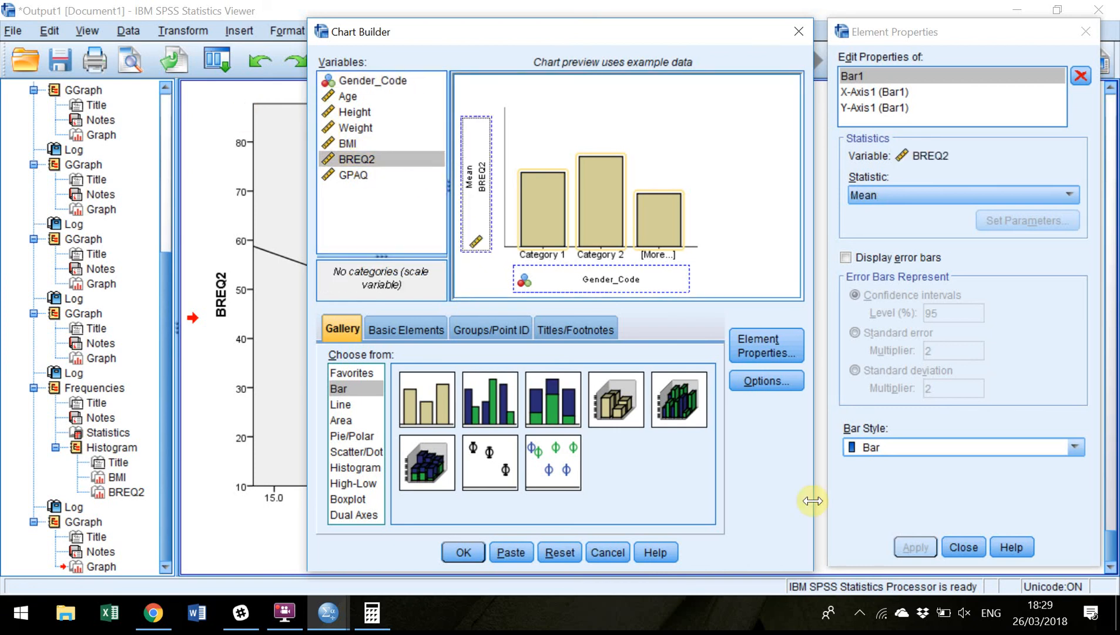
left_click(1072, 196)
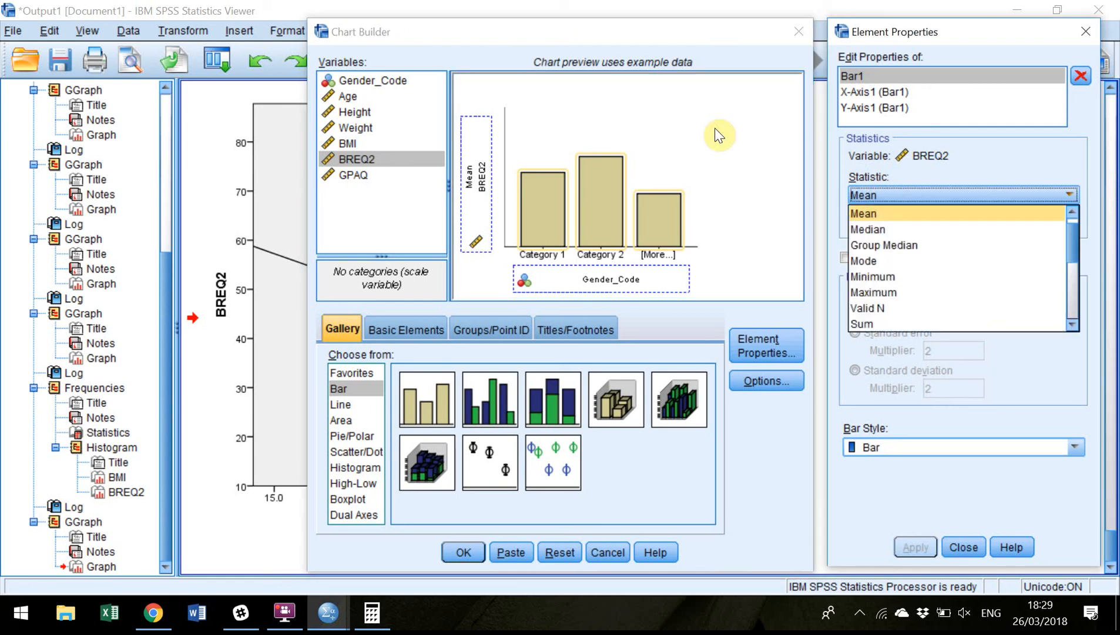
left_click(1073, 193)
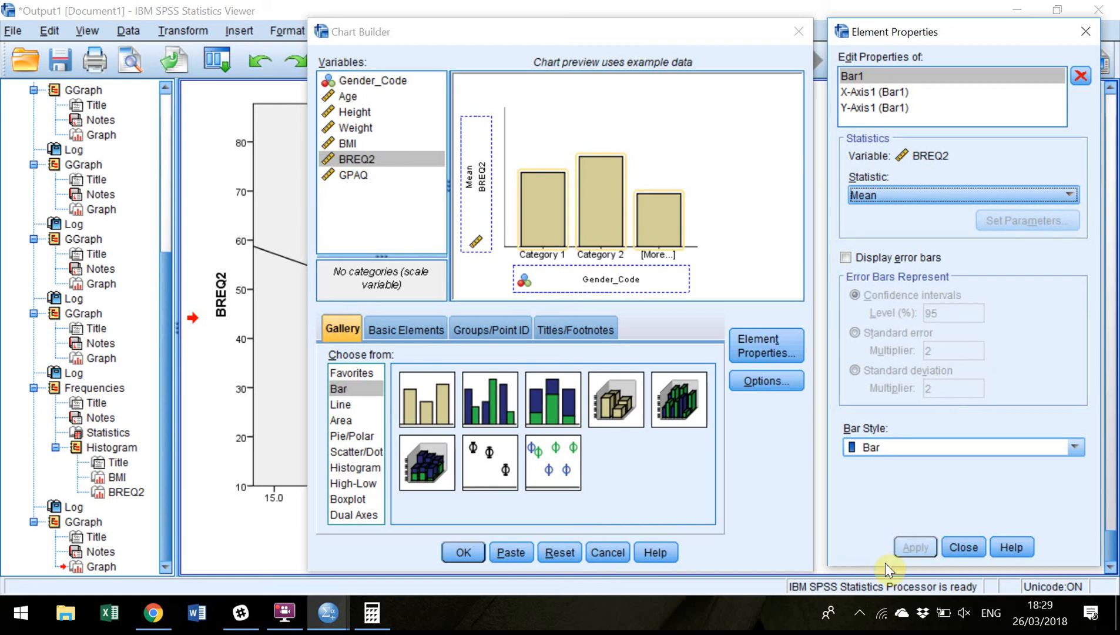
left_click(463, 551)
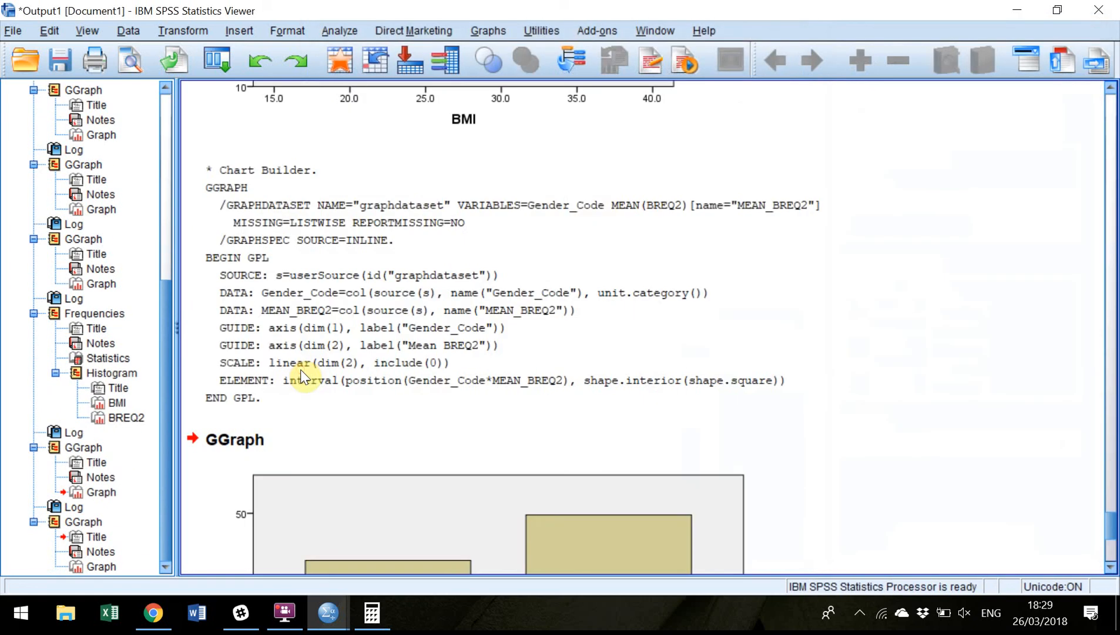
scroll(1110, 532, "down", 2)
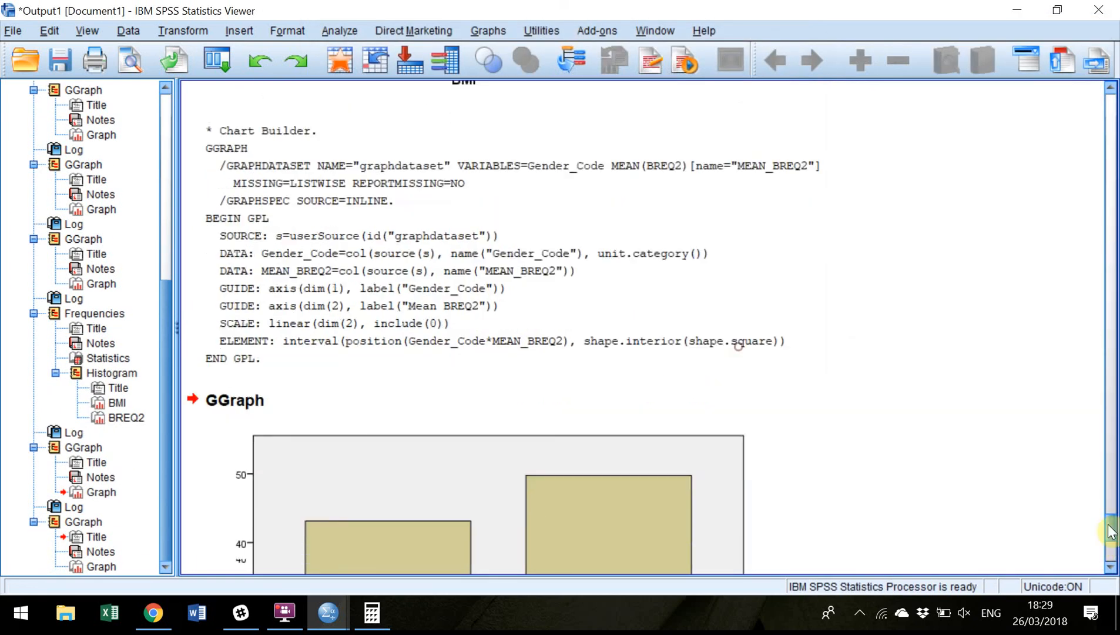
left_click_drag(1110, 531, 1111, 550)
left_click(387, 495)
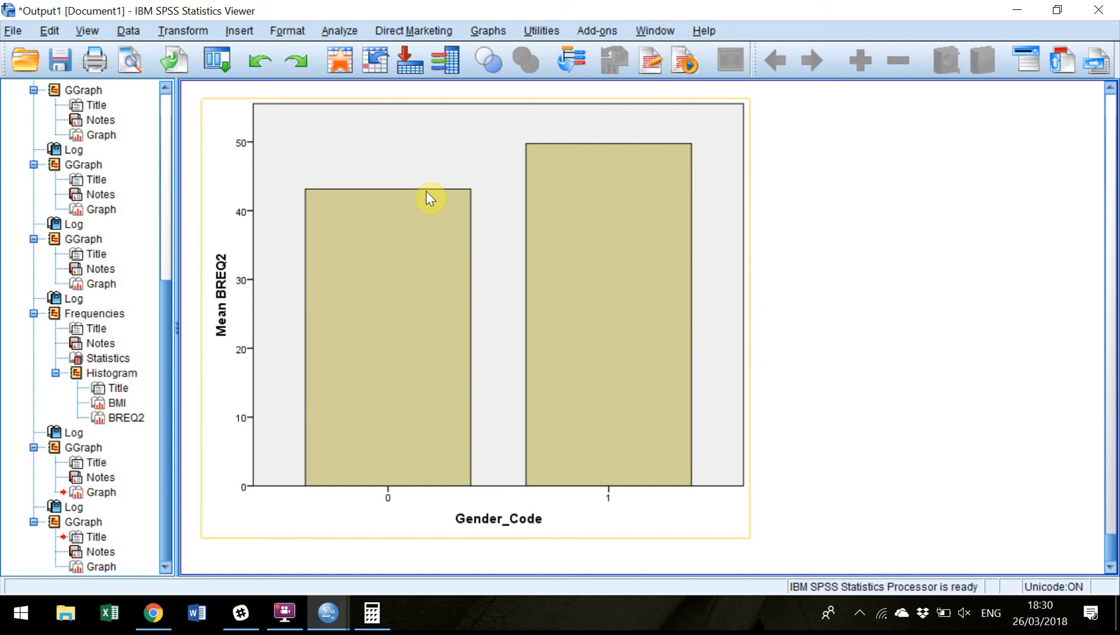
left_click(999, 162)
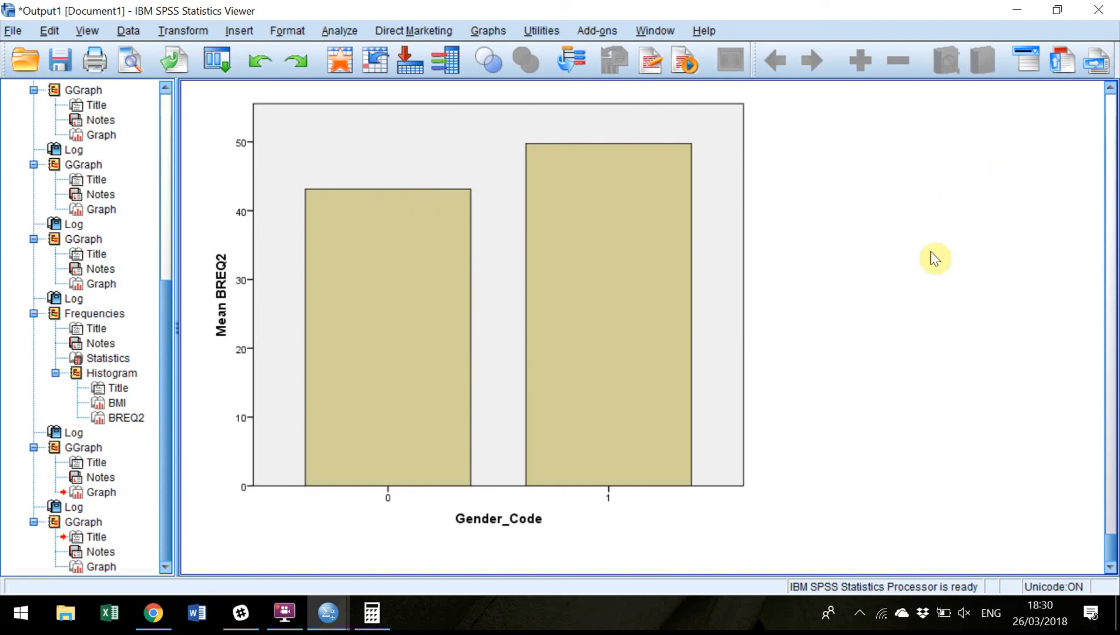